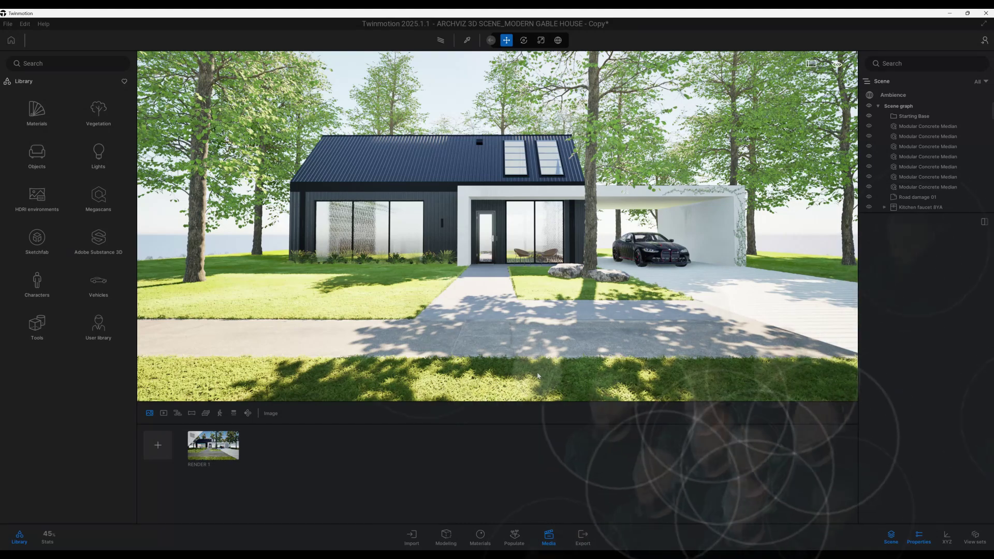
# Examine the front of the gable house and continue through the entrance glazing into the living room
pyautogui.scroll(3, 537, 375)
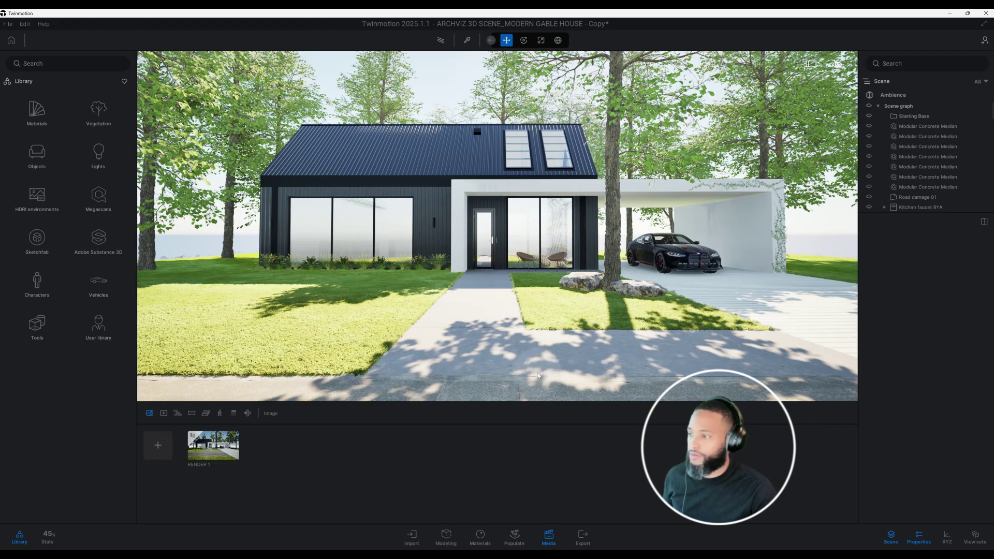
pyautogui.scroll(3, 537, 374)
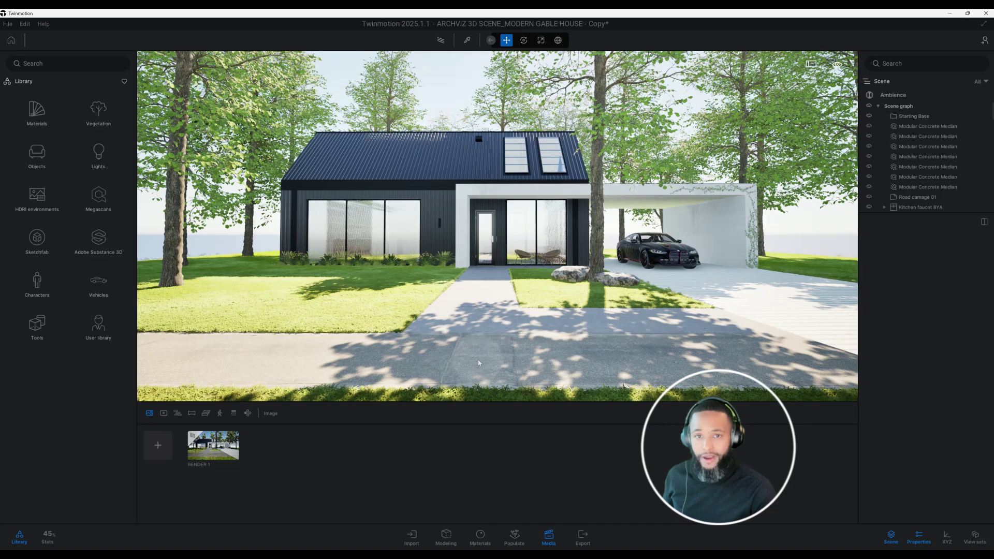
pyautogui.press('w')
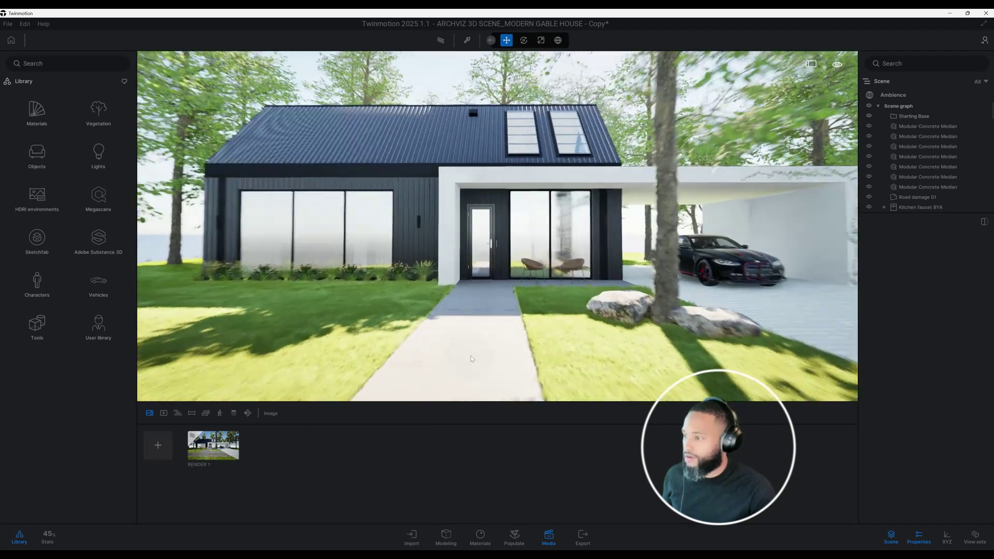
pyautogui.scroll(10, 470, 356)
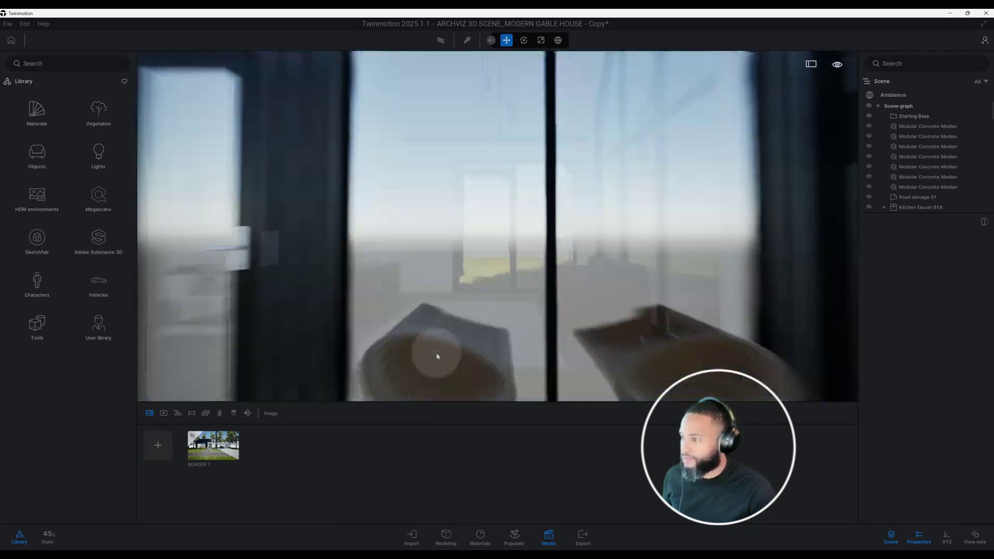
pyautogui.scroll(10, 437, 356)
pyautogui.press('shift')
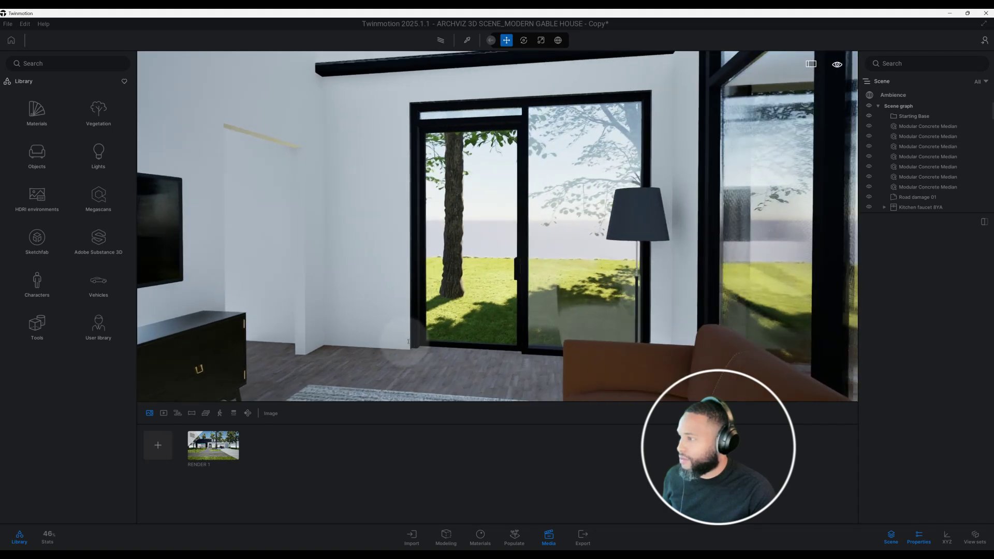
pyautogui.moveTo(408, 342); pyautogui.dragTo(342, 337, button='right')
# Examine the living room's media console, wall shelves and Spiral Pendant Lights
pyautogui.click(336, 355)
pyautogui.keyDown('shift'); pyautogui.scroll(-5, 335, 355); pyautogui.keyUp('shift')
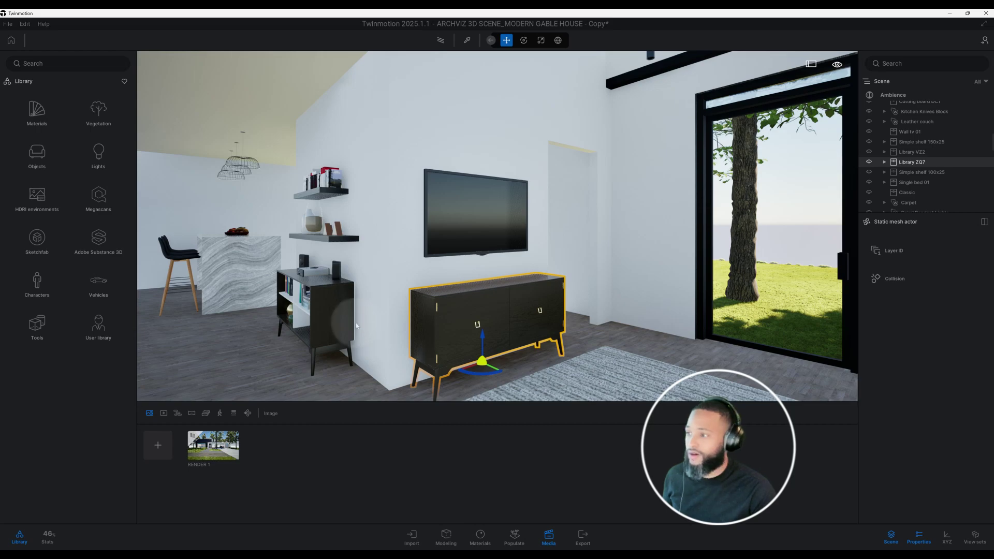
pyautogui.moveTo(372, 283); pyautogui.dragTo(359, 307, button='middle')
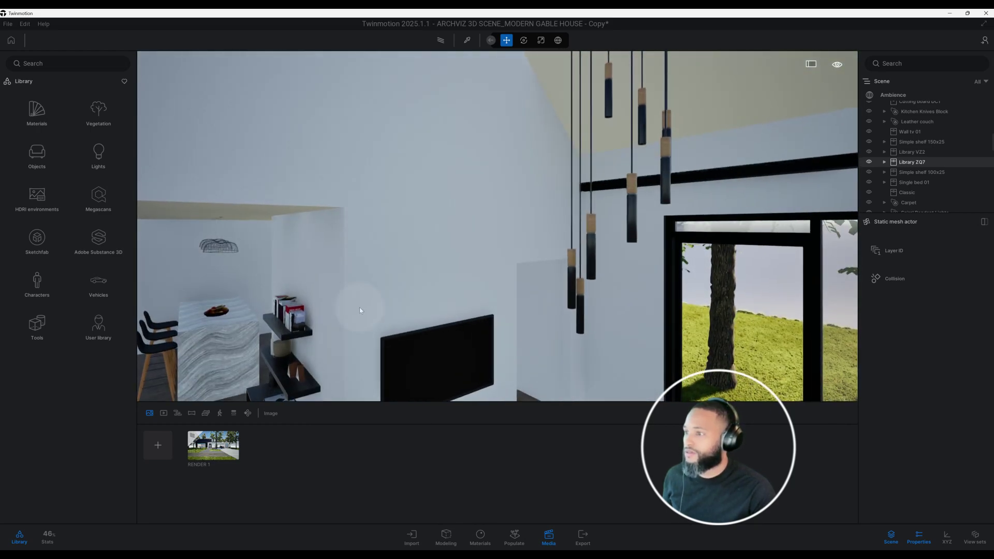
pyautogui.click(580, 300)
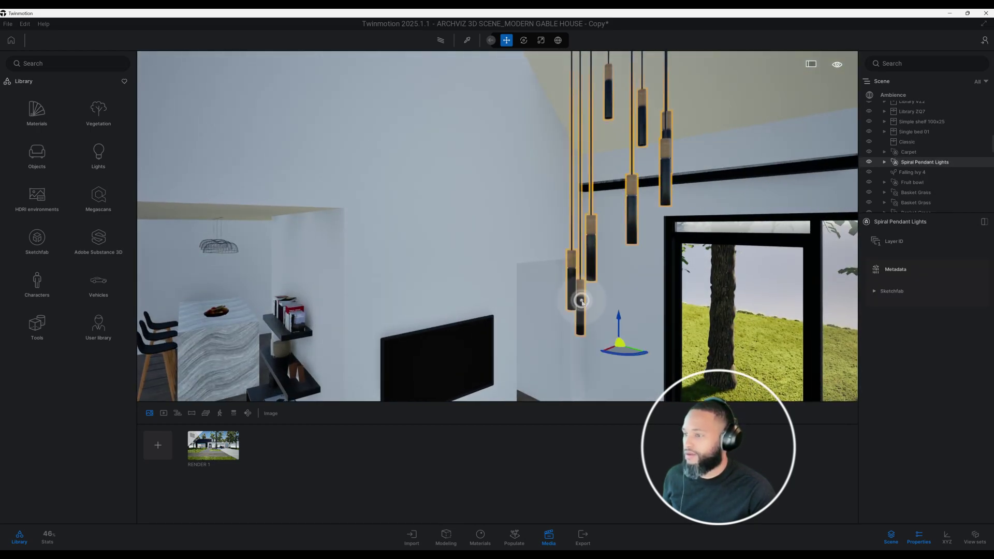
pyautogui.scroll(-3, 478, 300)
pyautogui.moveTo(477, 299)
pyautogui.mouseDown(button='middle')
pyautogui.moveTo(494, 238)
pyautogui.moveTo(493, 275)
pyautogui.moveTo(472, 282)
pyautogui.mouseUp(button='middle')
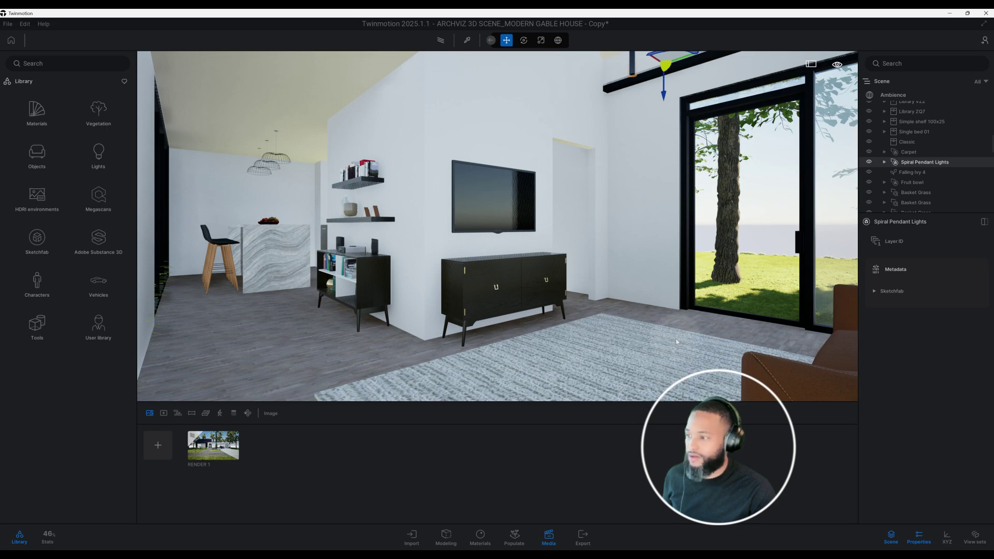
pyautogui.moveTo(386, 308); pyautogui.dragTo(501, 326)
pyautogui.press('w')
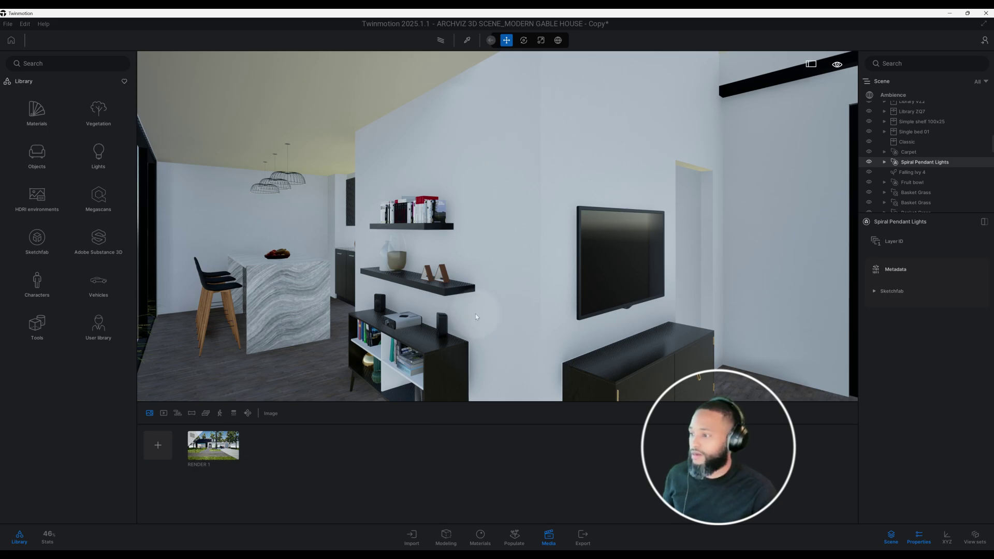
# Examine the carport side of the house, the wall TV and the bedroom behind the TV wall
pyautogui.scroll(-5, 490, 306)
pyautogui.scroll(-3, 529, 298)
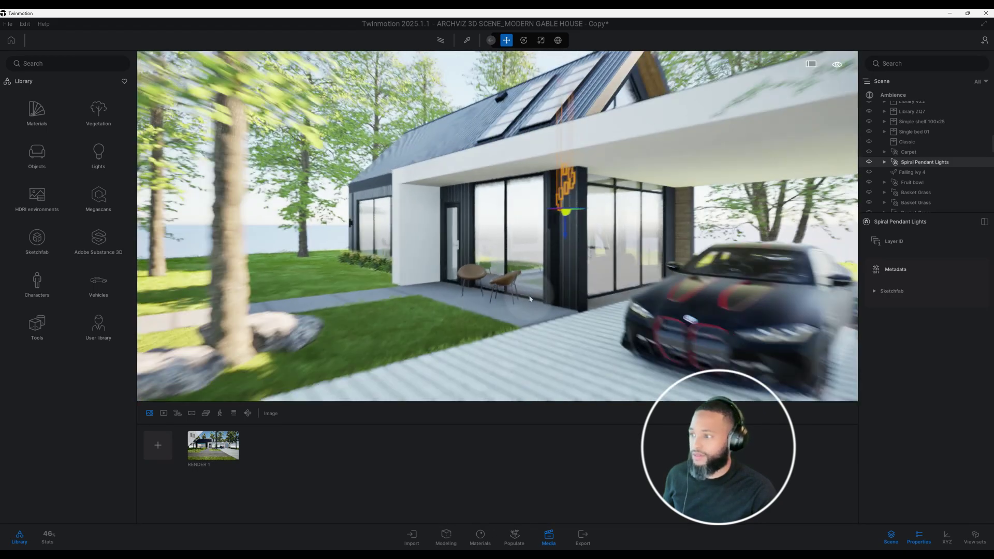
pyautogui.scroll(8, 528, 298)
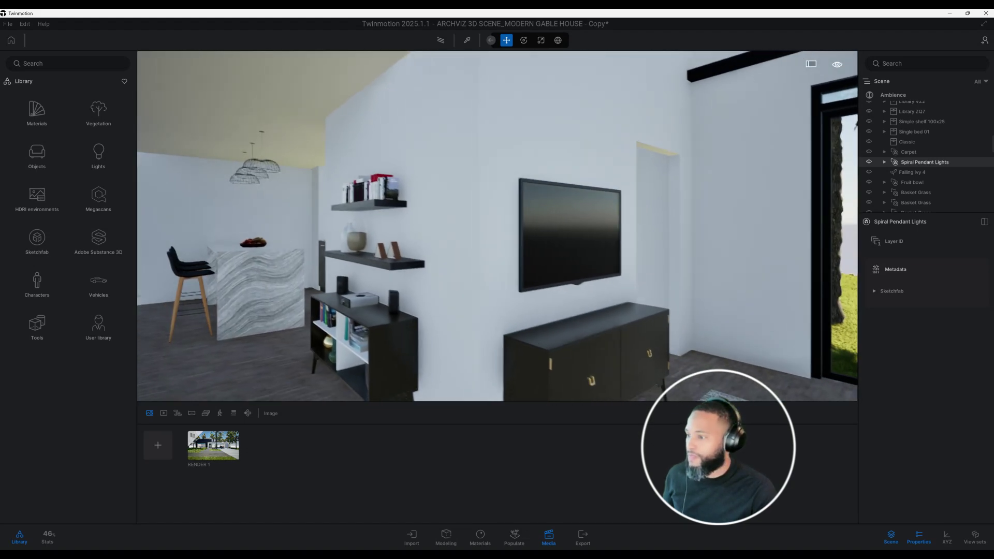
pyautogui.moveTo(495, 286); pyautogui.dragTo(464, 288, button='right')
pyautogui.scroll(3, 464, 288)
pyautogui.keyDown('shift'); pyautogui.moveTo(463, 288); pyautogui.dragTo(412, 288, button='middle'); pyautogui.keyUp('shift')
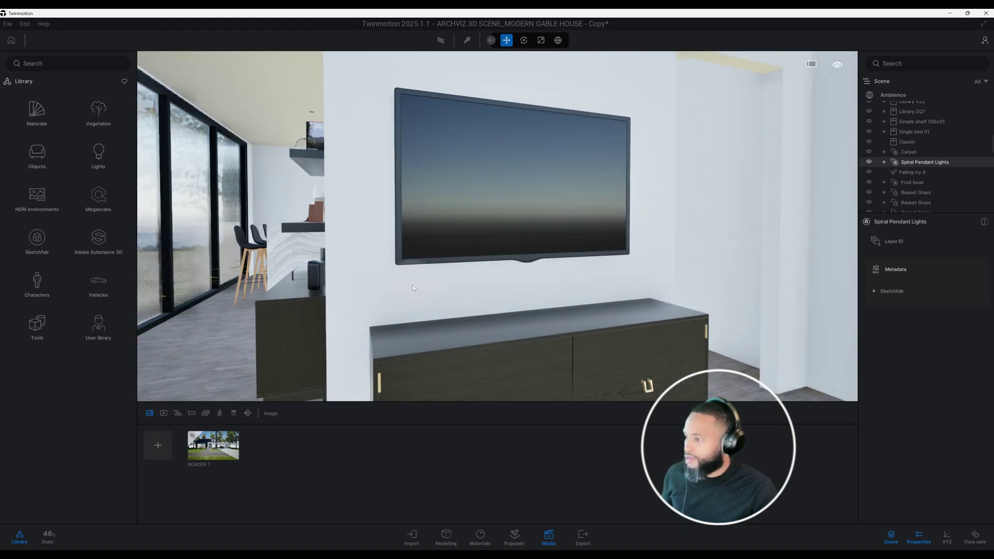
pyautogui.moveTo(413, 288); pyautogui.dragTo(359, 289, button='right')
pyautogui.click(303, 279)
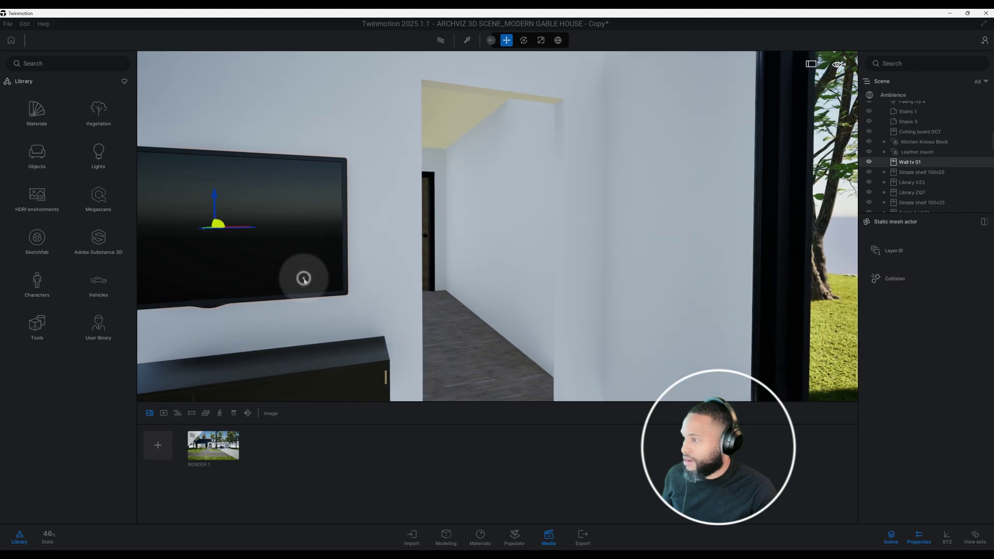
pyautogui.keyDown('shift'); pyautogui.moveTo(303, 279); pyautogui.dragTo(239, 287, button='middle'); pyautogui.keyUp('shift')
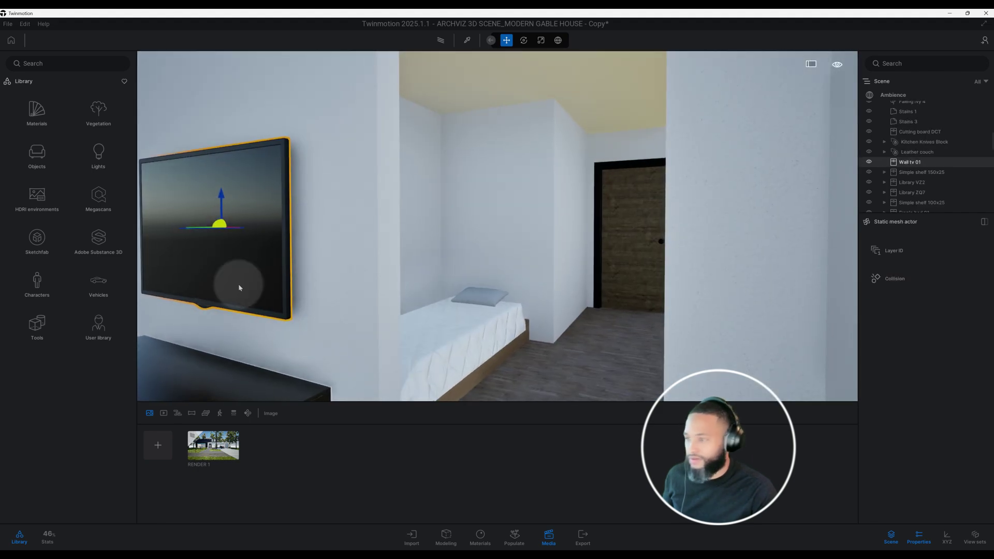
pyautogui.scroll(-3, 333, 280)
pyautogui.keyDown('shift'); pyautogui.moveTo(334, 280); pyautogui.dragTo(467, 281, button='middle'); pyautogui.keyUp('shift')
pyautogui.scroll(2, 370, 279)
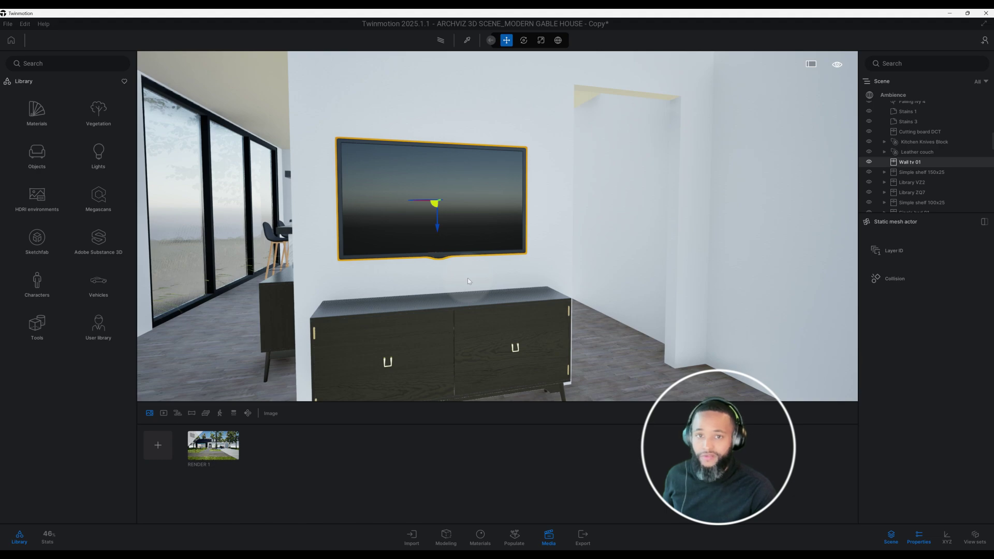
# Browse the library's living room objects under Home and the Sketchfab categories, and return to the library's main categories
pyautogui.click(360, 252)
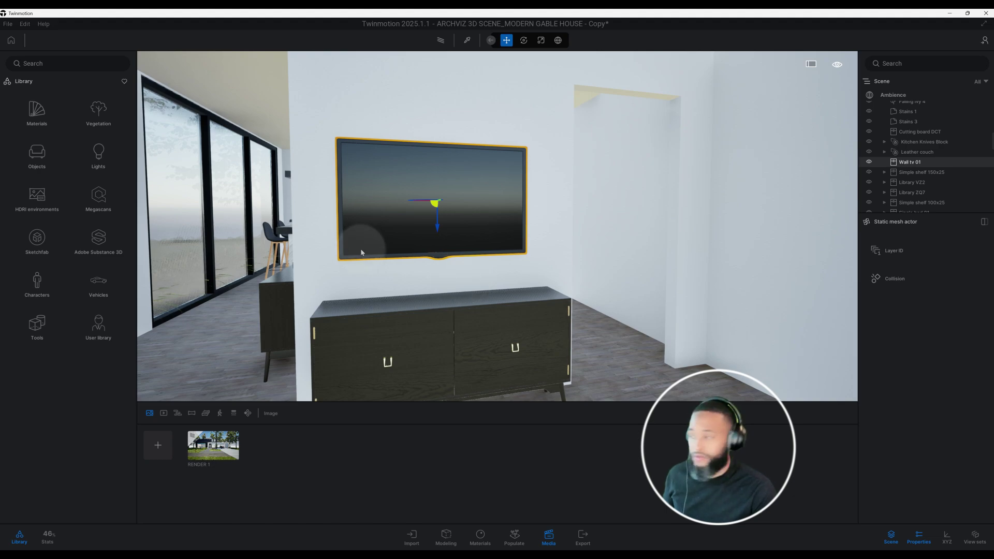
pyautogui.click(44, 153)
pyautogui.click(41, 113)
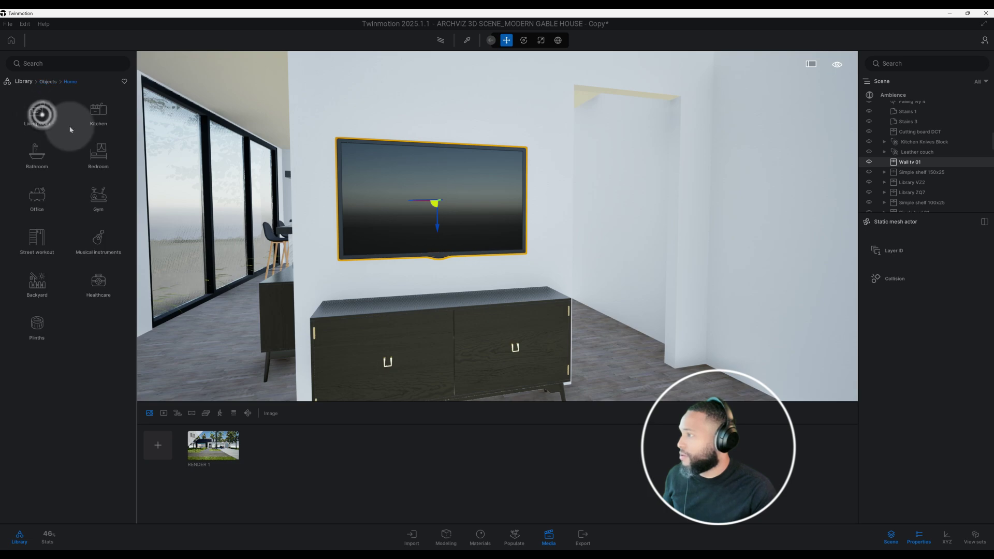
pyautogui.click(40, 113)
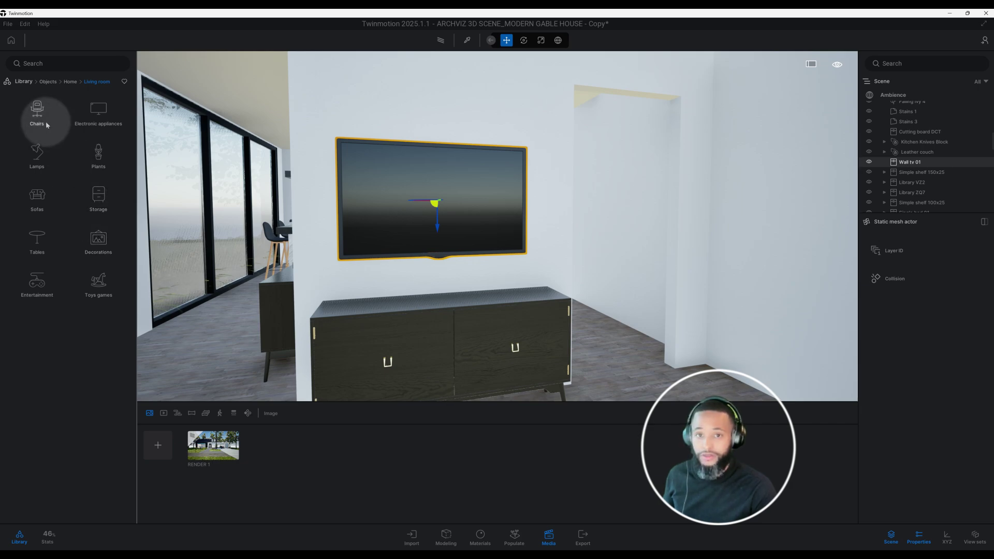
pyautogui.click(24, 81)
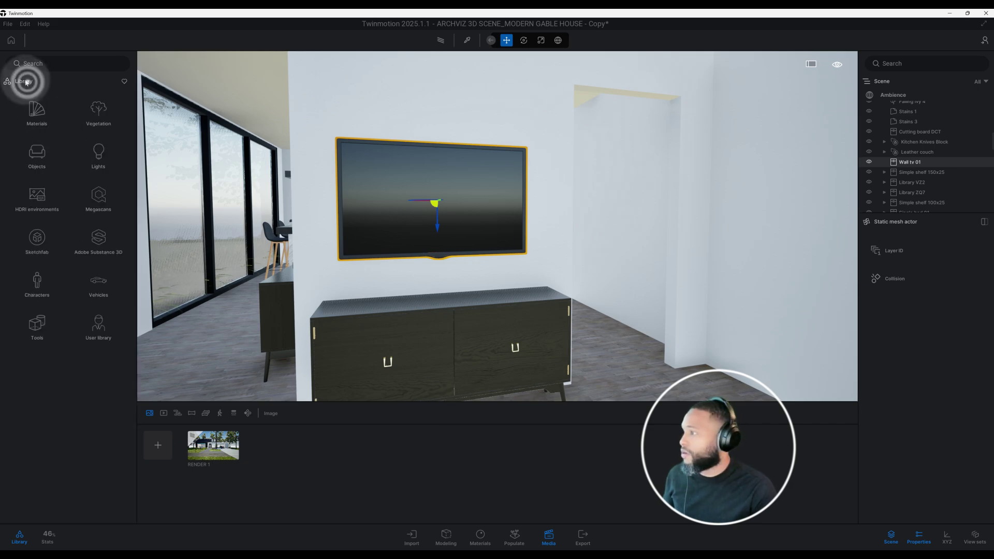
pyautogui.click(36, 238)
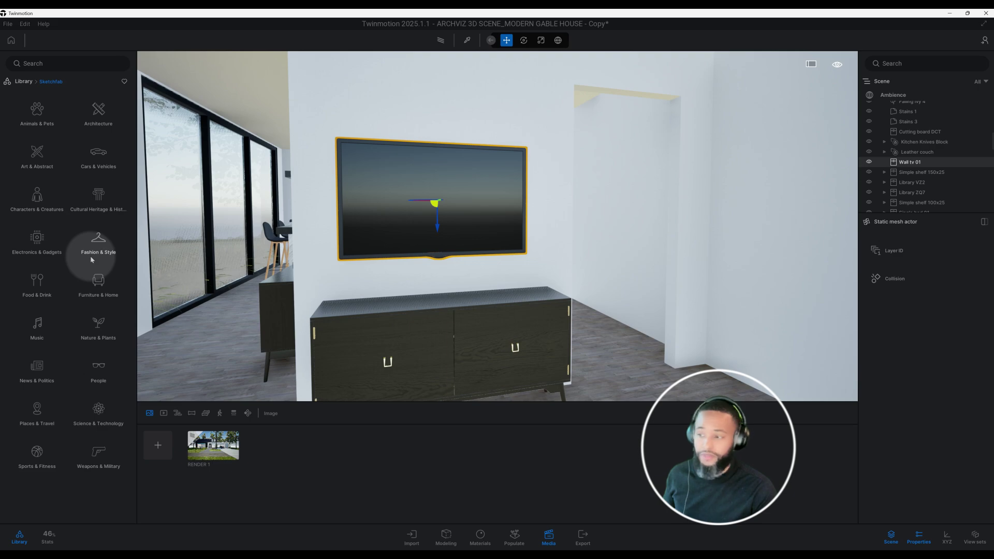
pyautogui.click(24, 82)
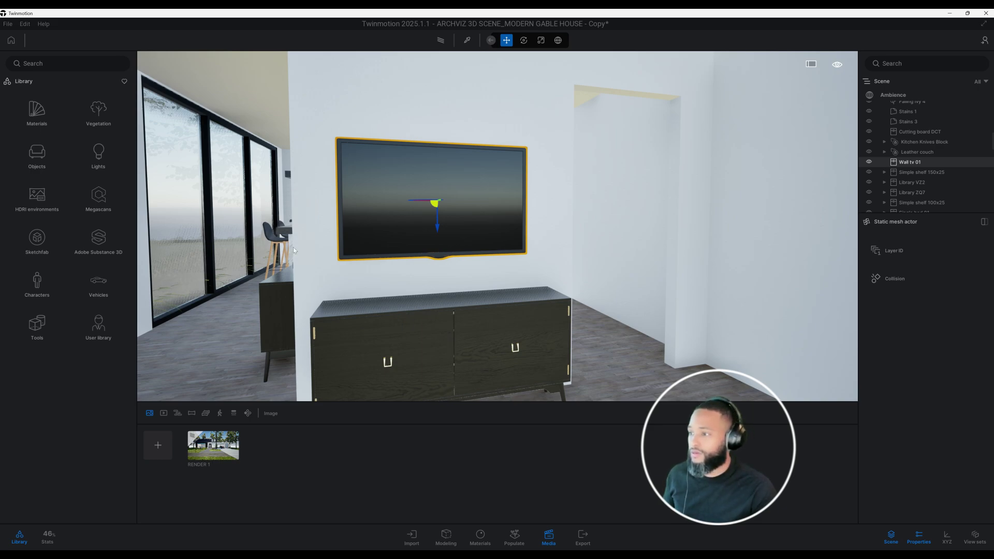
# Inspect the pendant lights hanging under the living room's sloped ceiling
pyautogui.moveTo(298, 247); pyautogui.dragTo(439, 292, button='middle')
pyautogui.scroll(-3, 486, 275)
pyautogui.scroll(-3, 529, 288)
pyautogui.scroll(2, 514, 290)
pyautogui.scroll(3, 439, 293)
pyautogui.moveTo(439, 293); pyautogui.dragTo(454, 315)
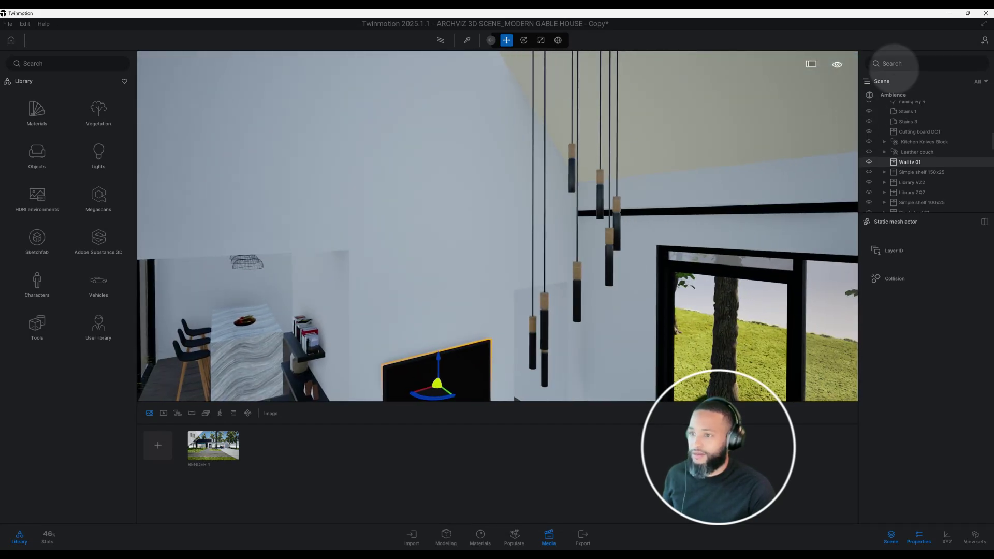
# Filter the scene graph by "light" and select the Area light near the kitchen
pyautogui.click(893, 63)
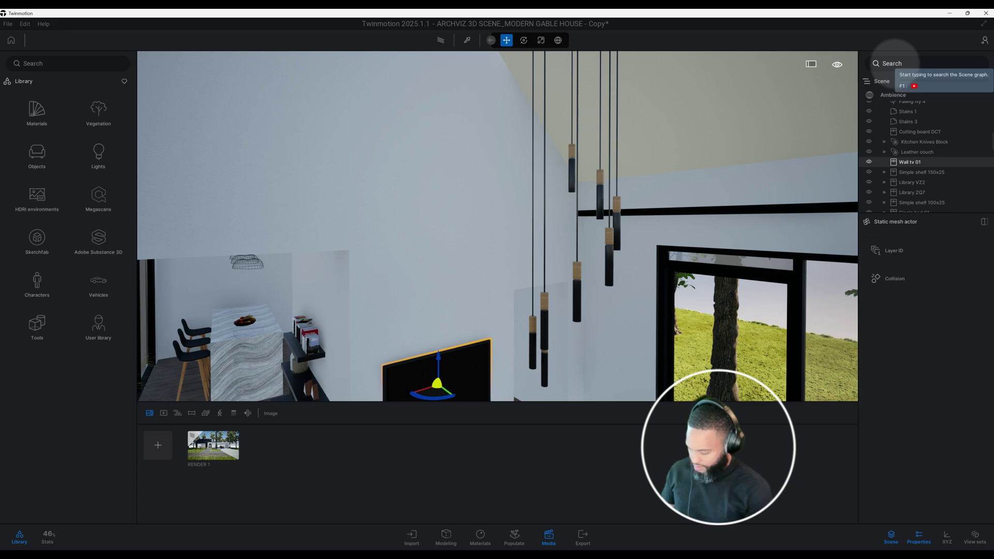
pyautogui.write('light')
pyautogui.press('Return')
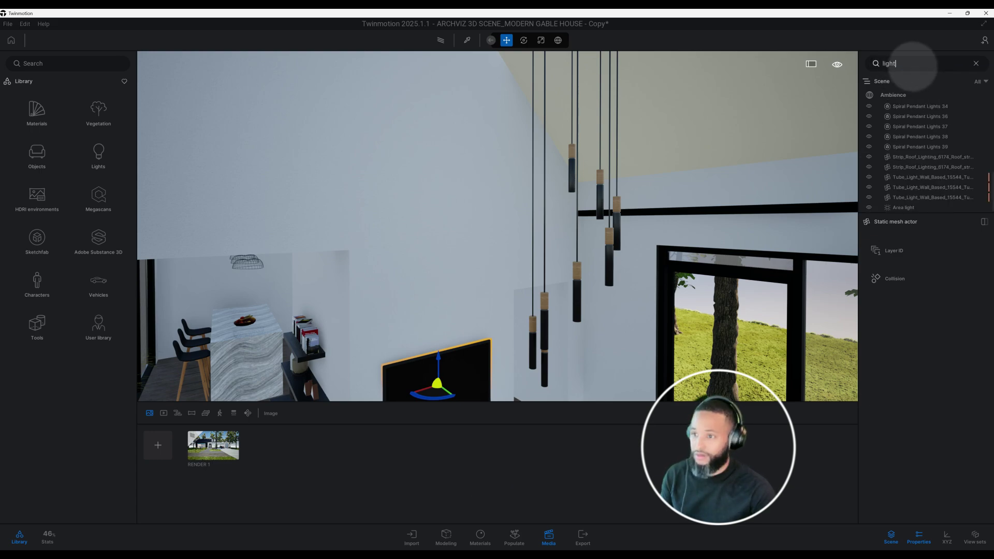
pyautogui.click(913, 66)
pyautogui.press('BackSpace')
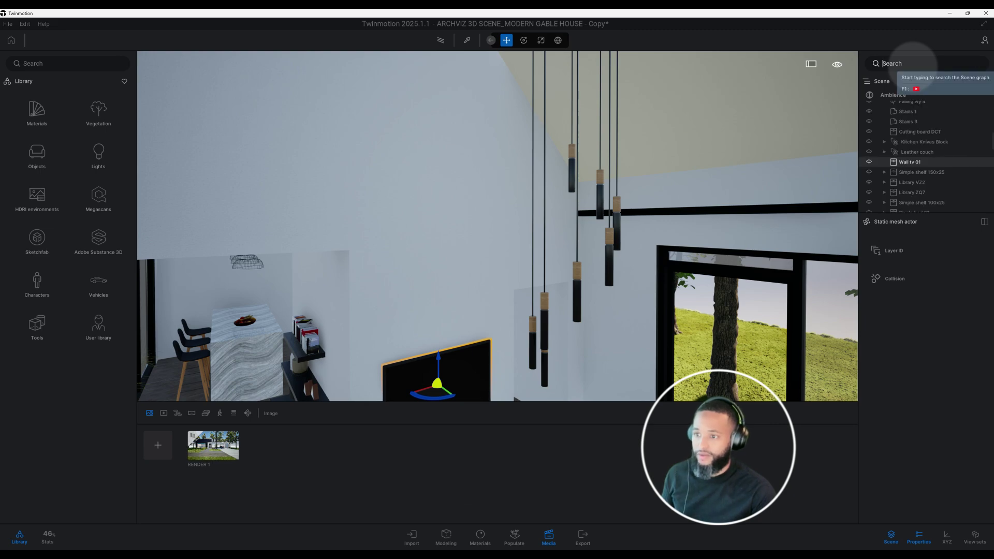
pyautogui.click(913, 66)
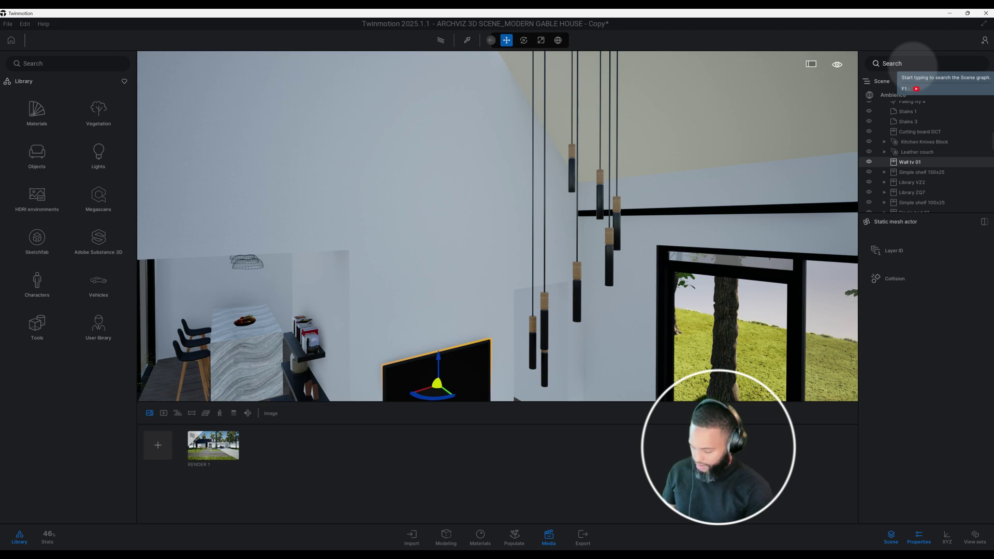
pyautogui.write('light')
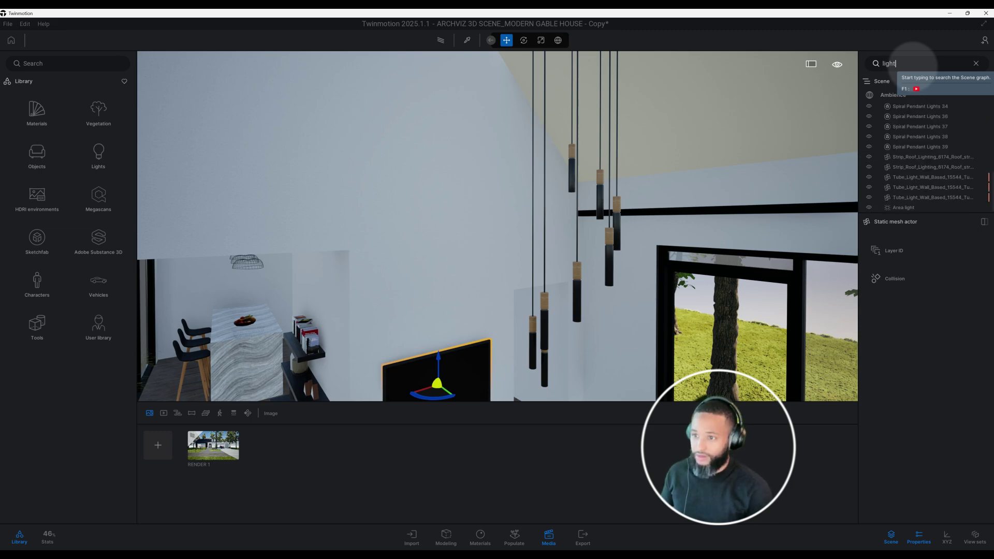
pyautogui.click(937, 101)
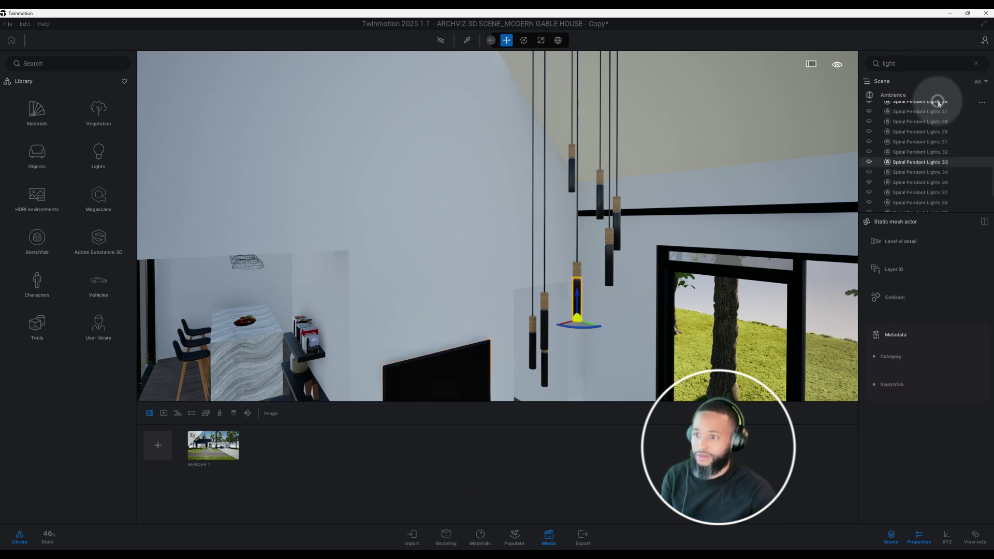
pyautogui.scroll(-3, 926, 119)
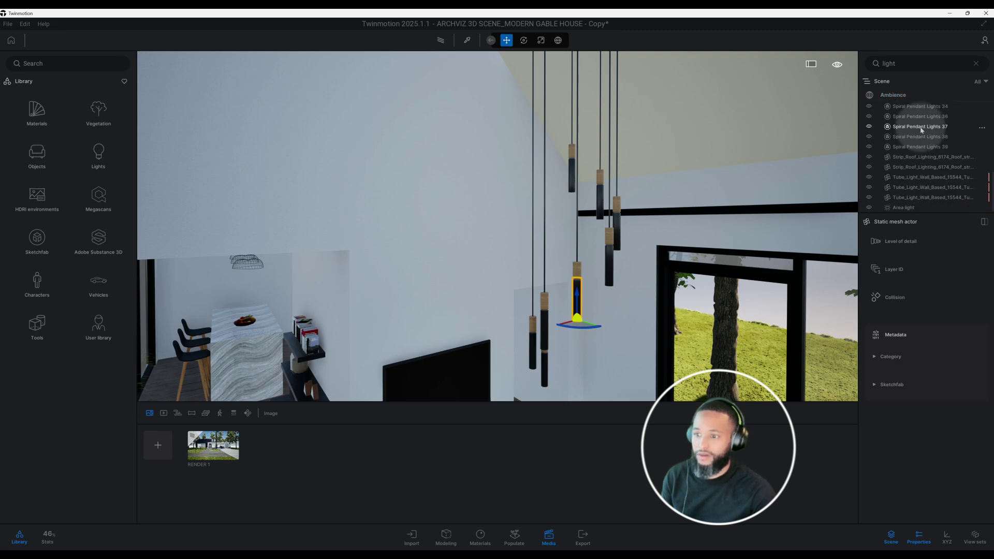
pyautogui.click(923, 198)
pyautogui.click(920, 208)
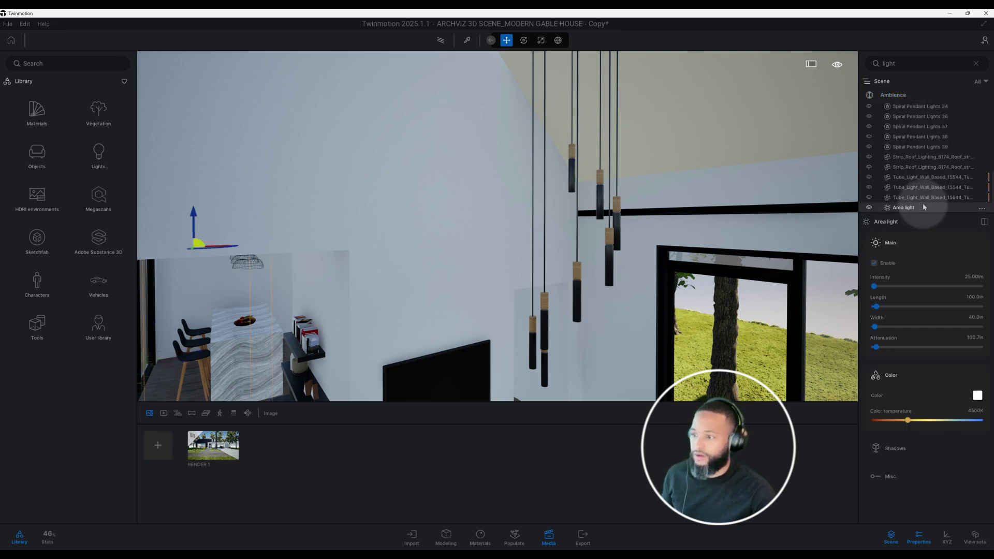
# Set the intensity of the Area light near the kitchen to about 1229 lm
pyautogui.moveTo(319, 203); pyautogui.dragTo(420, 108, button='middle')
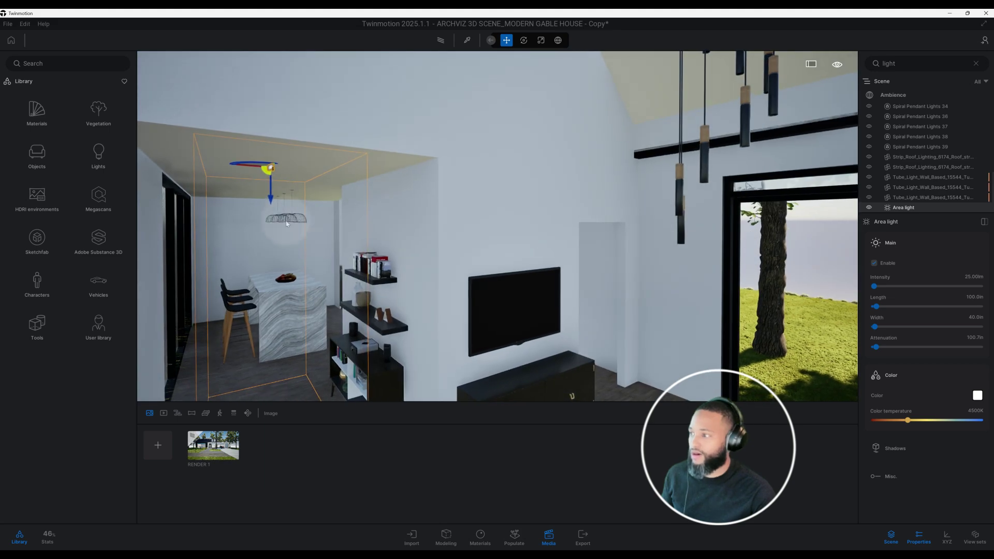
pyautogui.scroll(-1, 349, 204)
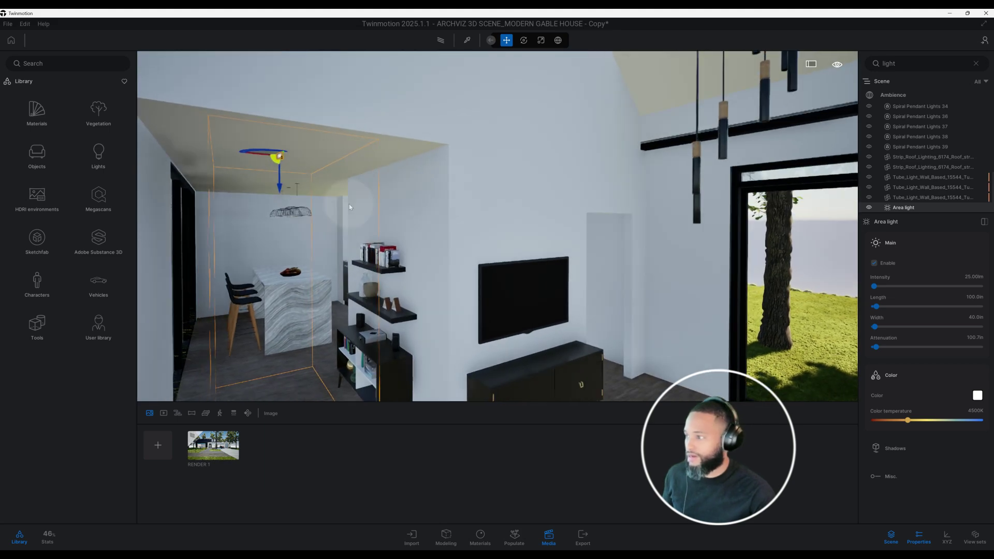
pyautogui.scroll(3, 272, 170)
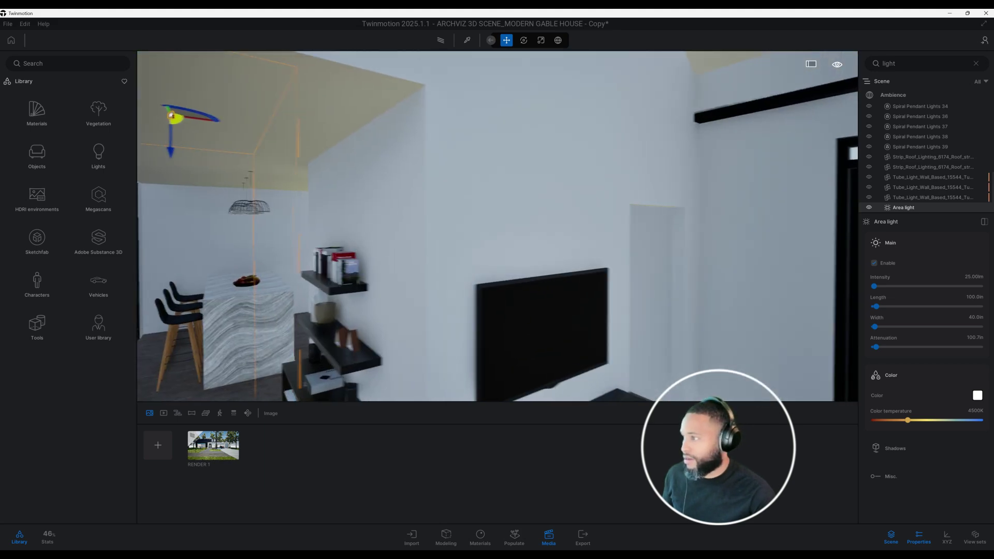
pyautogui.moveTo(194, 142); pyautogui.dragTo(274, 143, button='middle')
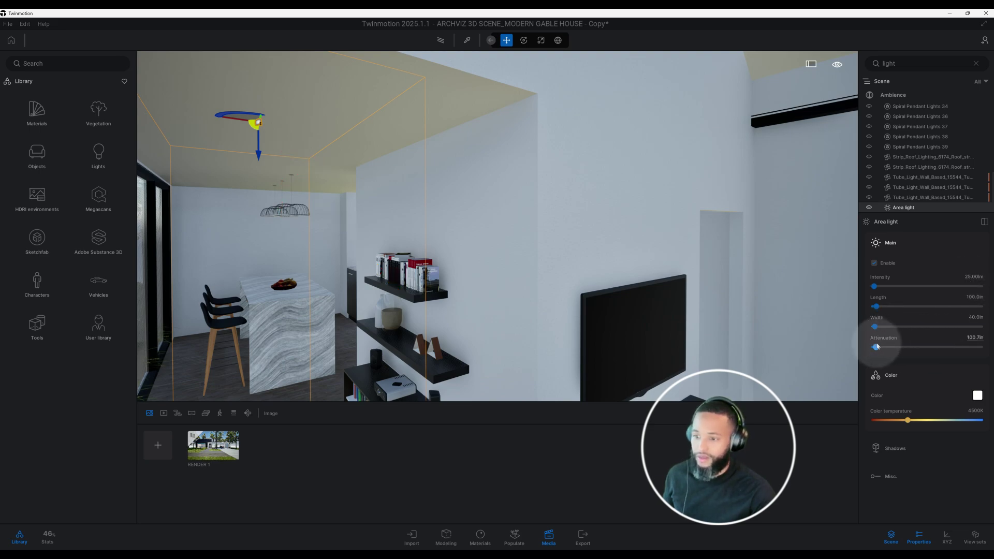
pyautogui.moveTo(663, 327); pyautogui.dragTo(547, 300, button='middle')
pyautogui.scroll(-3, 548, 300)
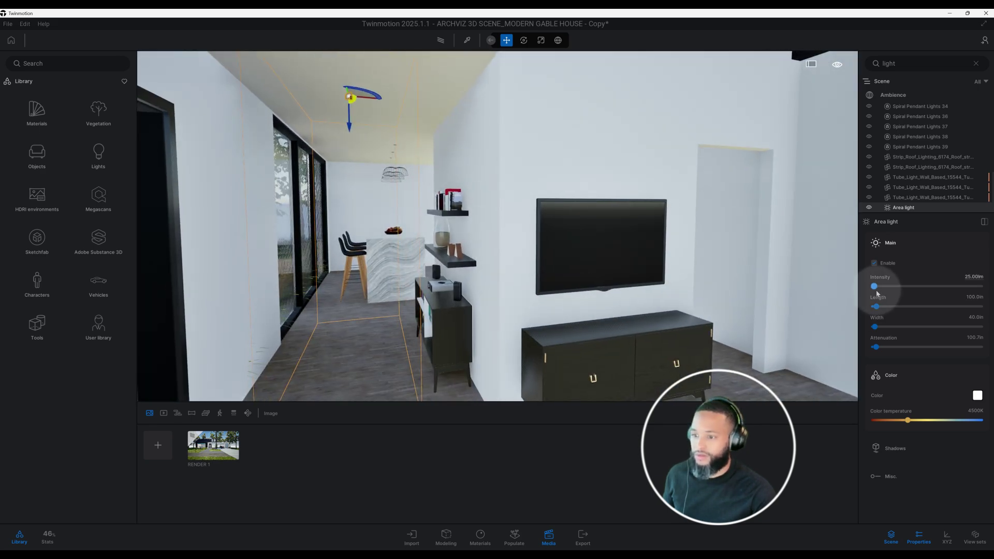
pyautogui.moveTo(876, 291); pyautogui.dragTo(886, 288)
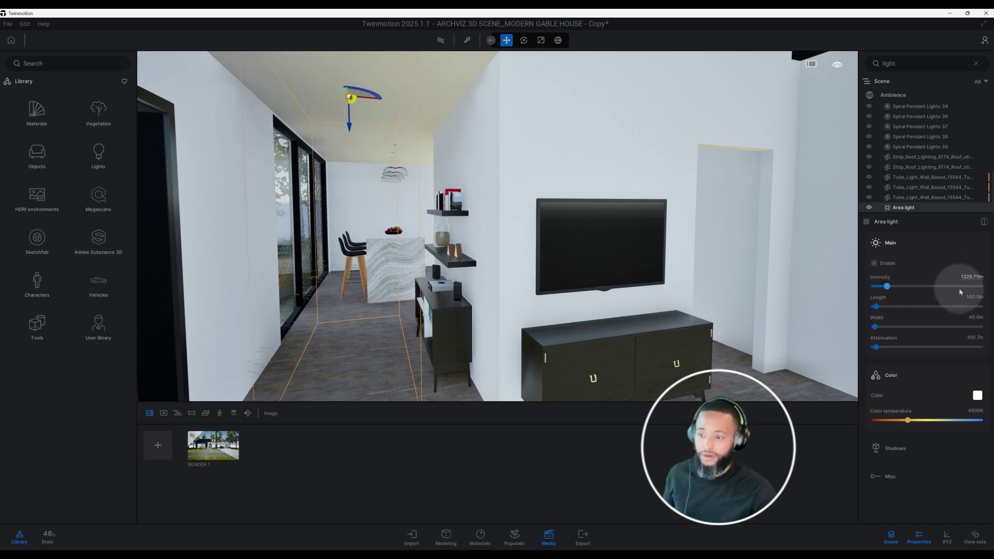
# Undo the last intensity change on the Area light near the kitchen
pyautogui.hotkey('ctrl', 'z')
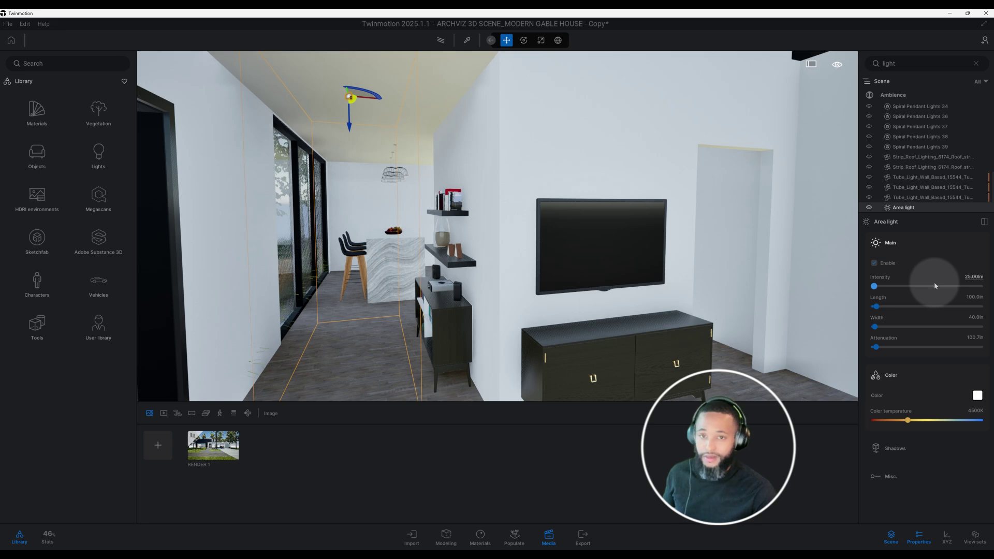
# Try a length of about 171 in and a width of about 18 in on the kitchen Area light, and undo both changes
pyautogui.click(876, 306)
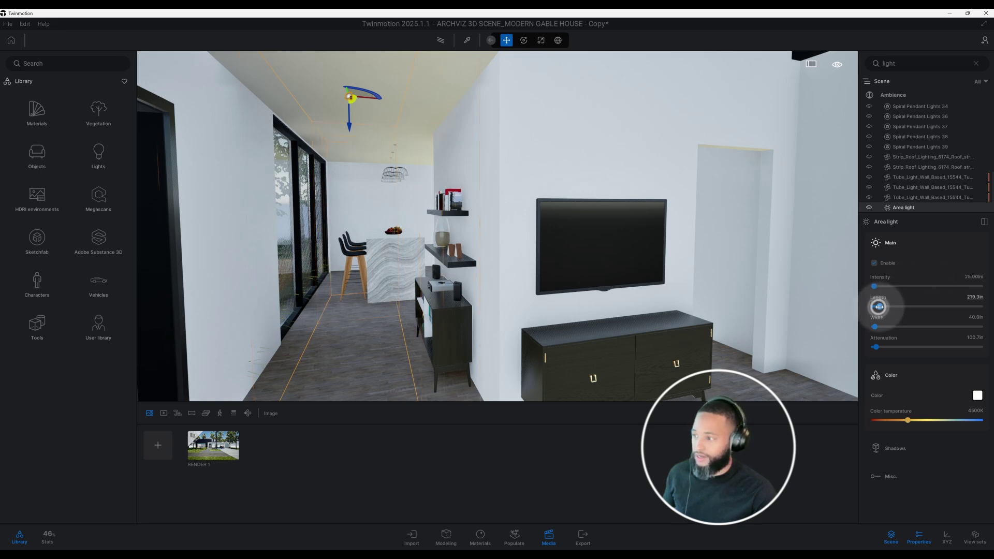
pyautogui.moveTo(878, 307); pyautogui.dragTo(877, 309)
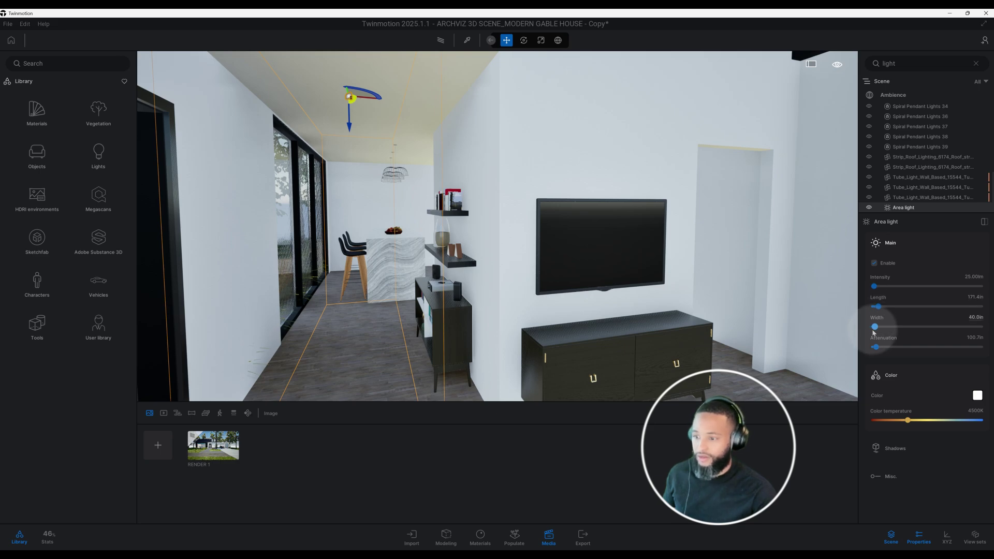
pyautogui.moveTo(874, 327); pyautogui.dragTo(873, 328)
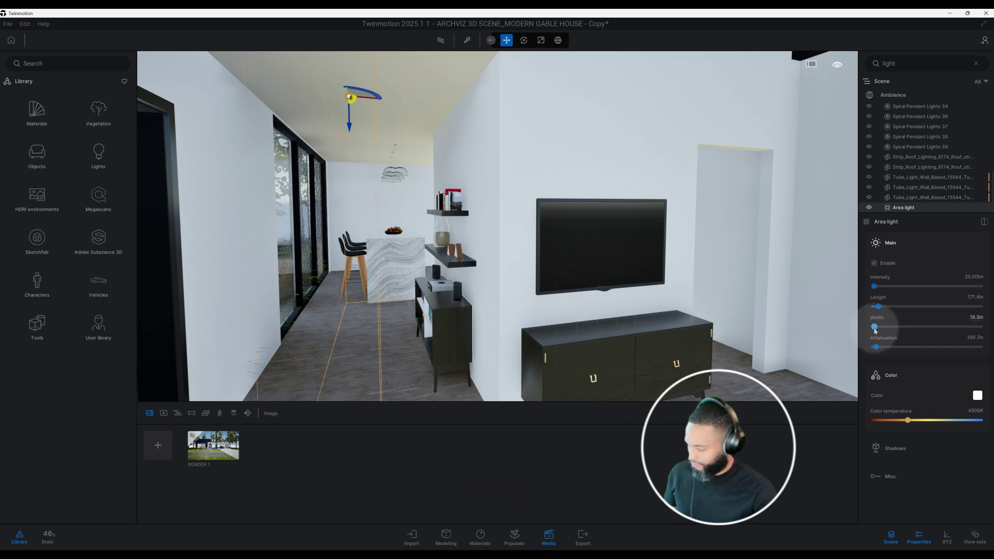
pyautogui.hotkey('ctrl', 'z')
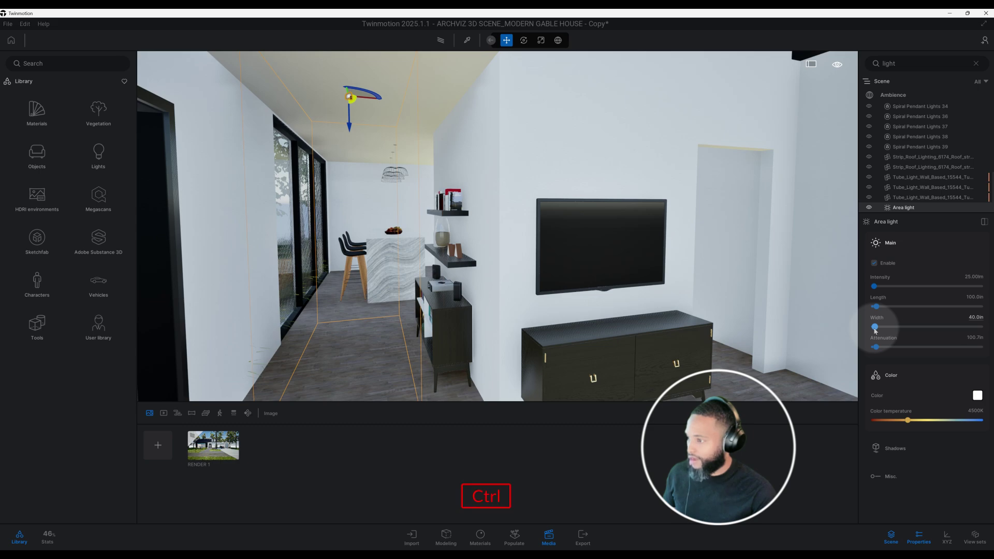
pyautogui.hotkey('ctrl', 'z')
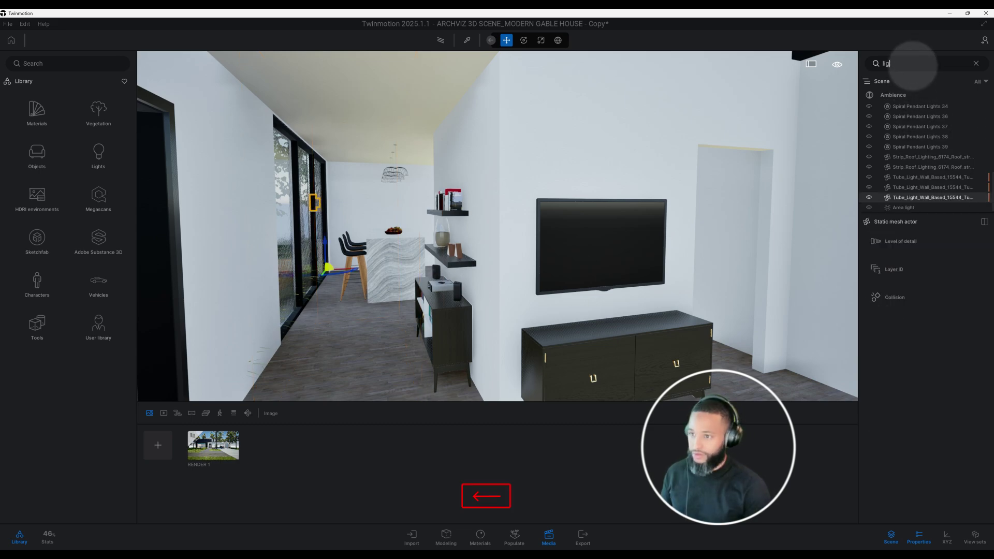
# Filter the scene graph by "area" and select the first Area light in the results
pyautogui.press('BackSpace')
pyautogui.press('BackSpace')
pyautogui.press('BackSpace')
pyautogui.write('area')
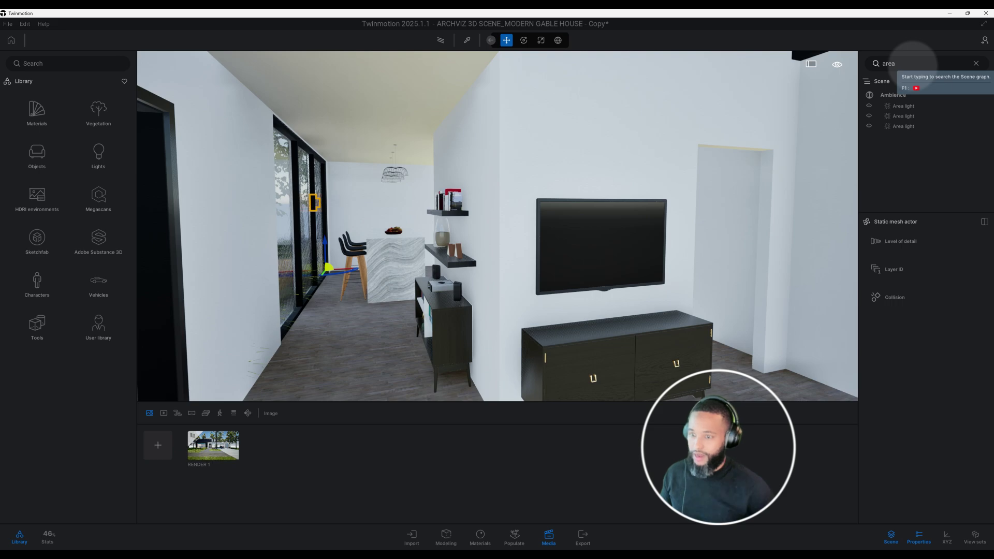
pyautogui.doubleClick(915, 110)
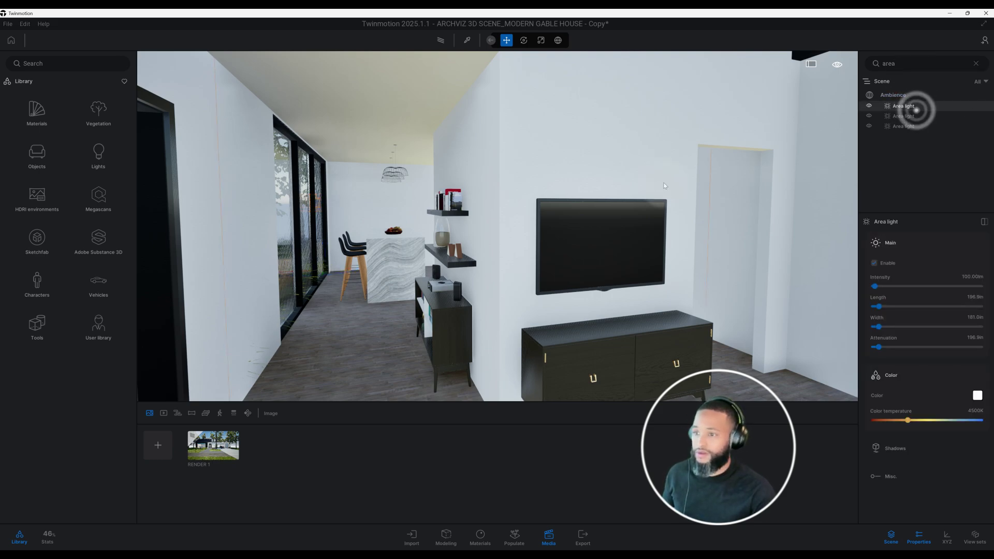
# Examine the kitchen's marble island, pendant lights, cabinets and refrigerator up close
pyautogui.moveTo(672, 186); pyautogui.dragTo(644, 213, button='middle')
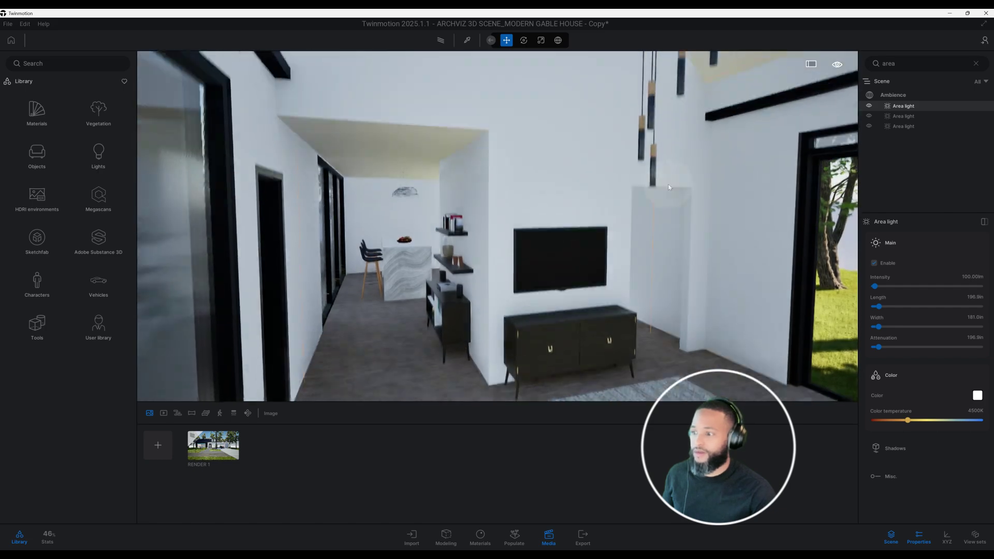
pyautogui.keyDown('shift'); pyautogui.moveTo(645, 213); pyautogui.dragTo(575, 213, button='right'); pyautogui.keyUp('shift')
pyautogui.moveTo(644, 213); pyautogui.dragTo(395, 151, button='middle')
pyautogui.press('s')
pyautogui.press('a')
pyautogui.press('w')
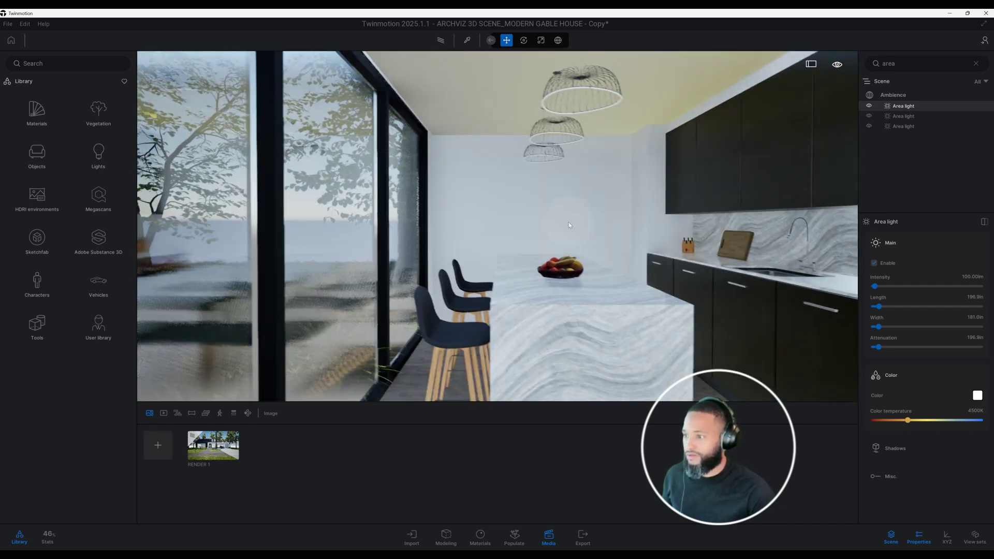
pyautogui.moveTo(568, 225); pyautogui.dragTo(595, 269)
pyautogui.click(588, 275)
pyautogui.moveTo(589, 275); pyautogui.dragTo(672, 300, button='middle')
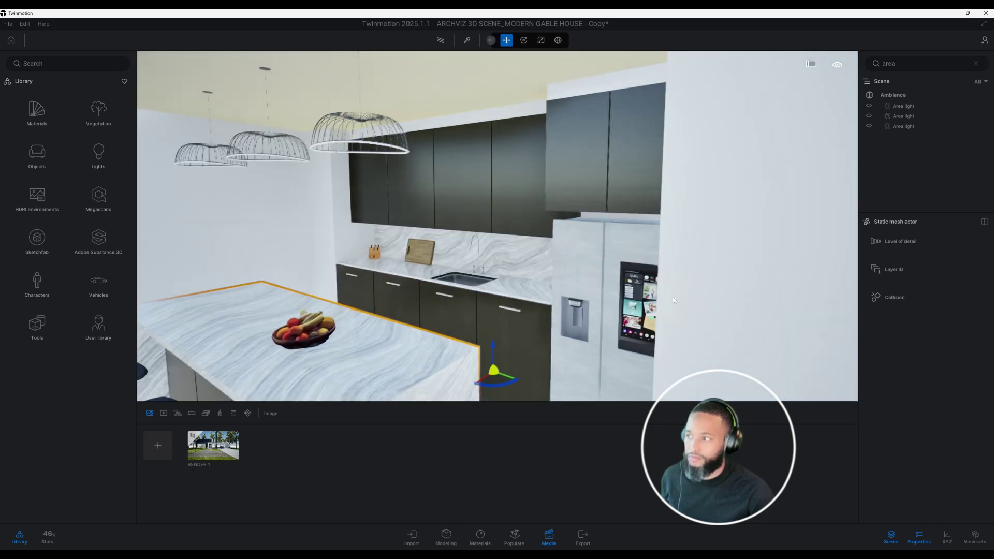
# Focus on the Area light near the kitchen, and inspect the one among the living room's hanging pendants
pyautogui.doubleClick(921, 127)
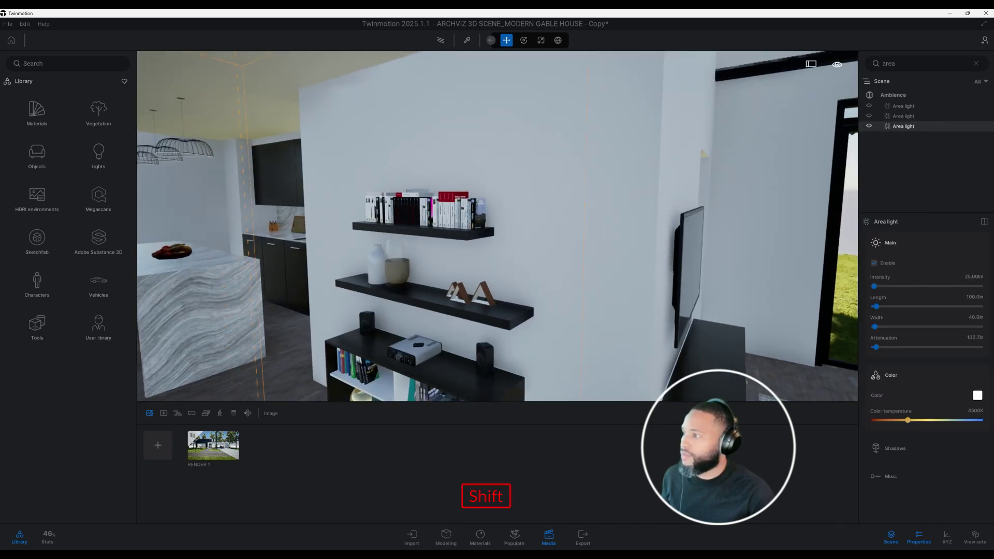
pyautogui.doubleClick(904, 105)
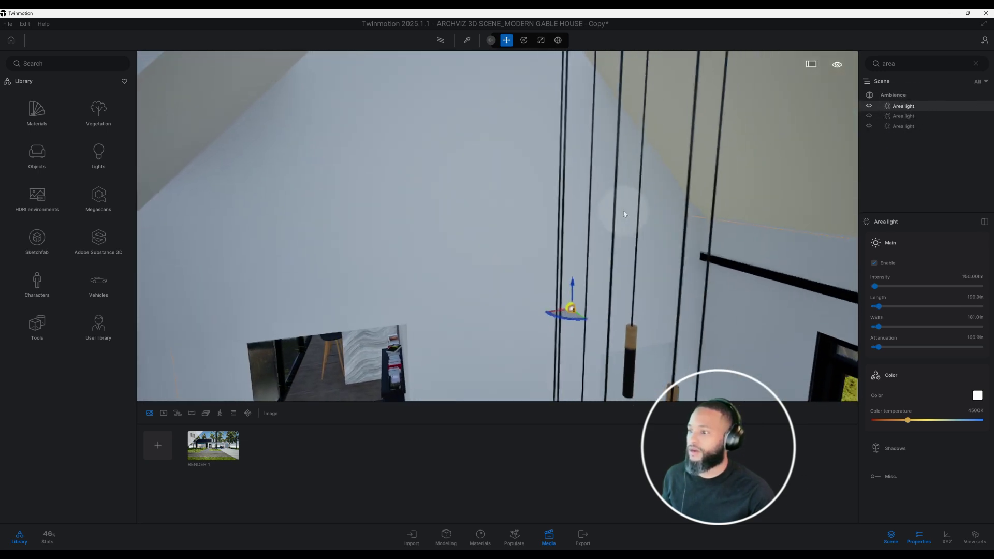
pyautogui.moveTo(567, 302); pyautogui.dragTo(563, 211, button='middle')
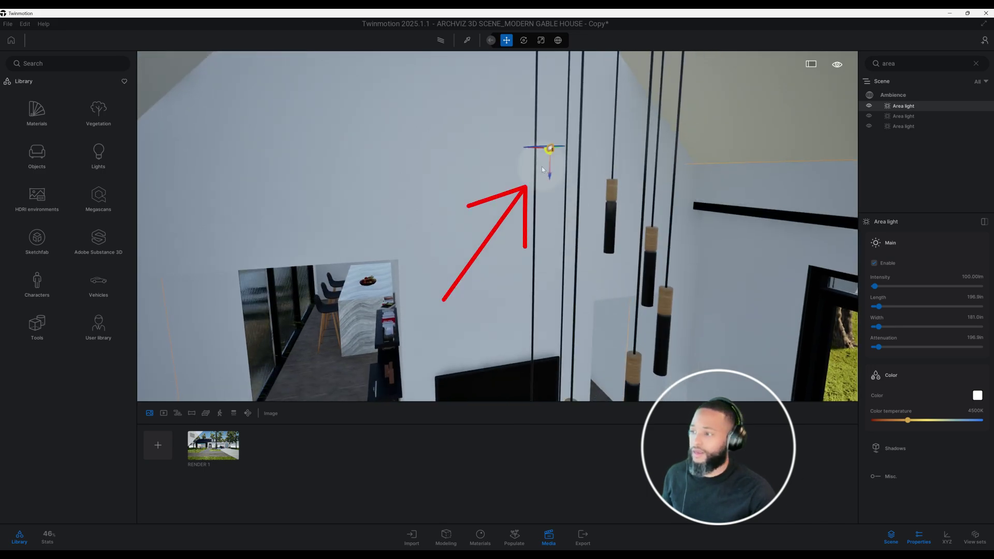
pyautogui.scroll(-6, 559, 198)
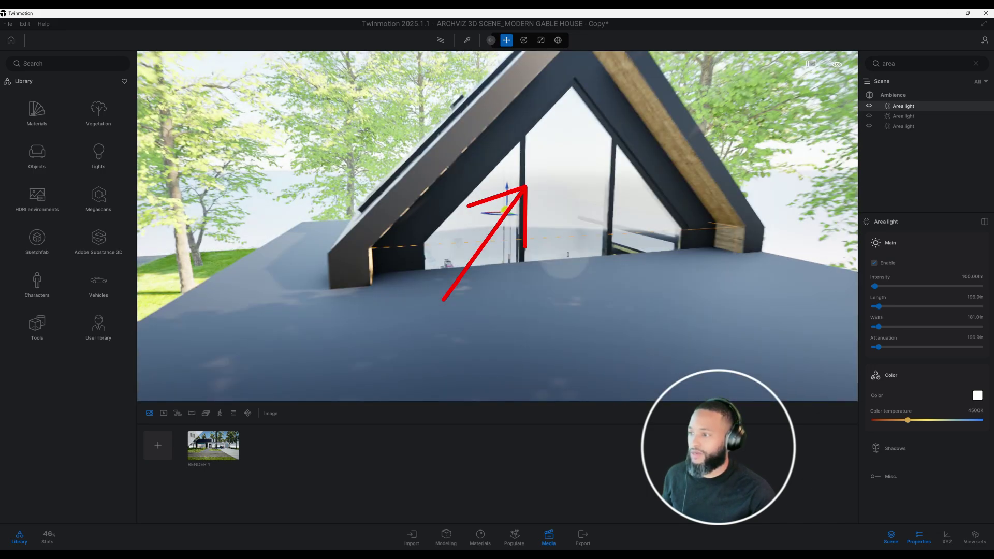
pyautogui.moveTo(578, 232); pyautogui.dragTo(526, 193, button='middle')
pyautogui.scroll(5, 562, 229)
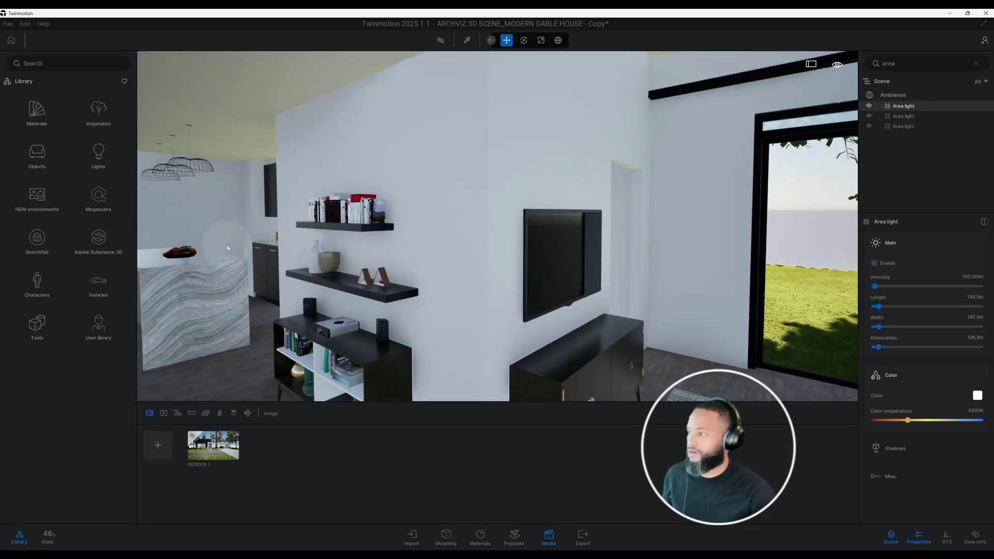
# View the house exterior with its carport, and open the saved image RENDER 1
pyautogui.scroll(-5, 484, 267)
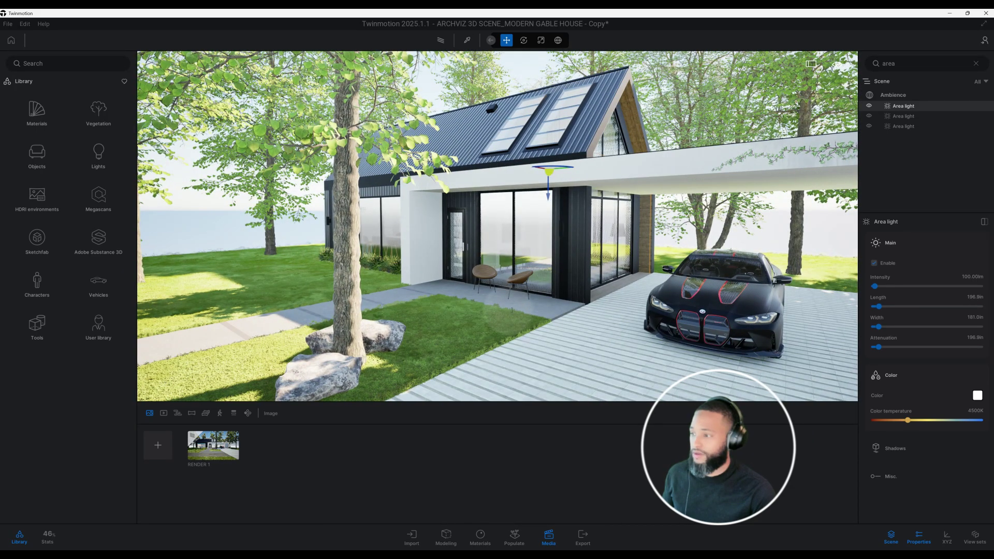
pyautogui.moveTo(511, 312); pyautogui.dragTo(512, 302, button='middle')
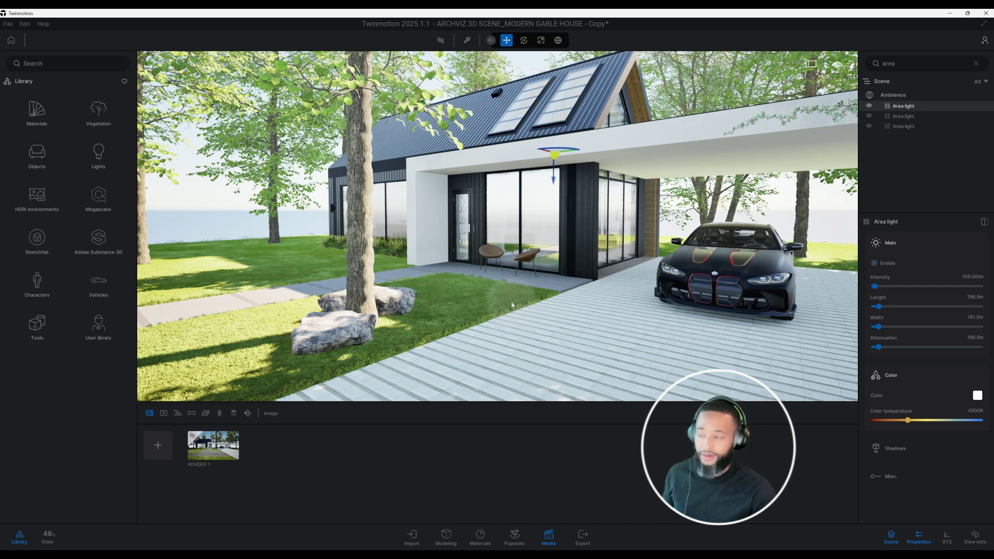
pyautogui.keyDown('shift'); pyautogui.scroll(3, 512, 305); pyautogui.keyUp('shift')
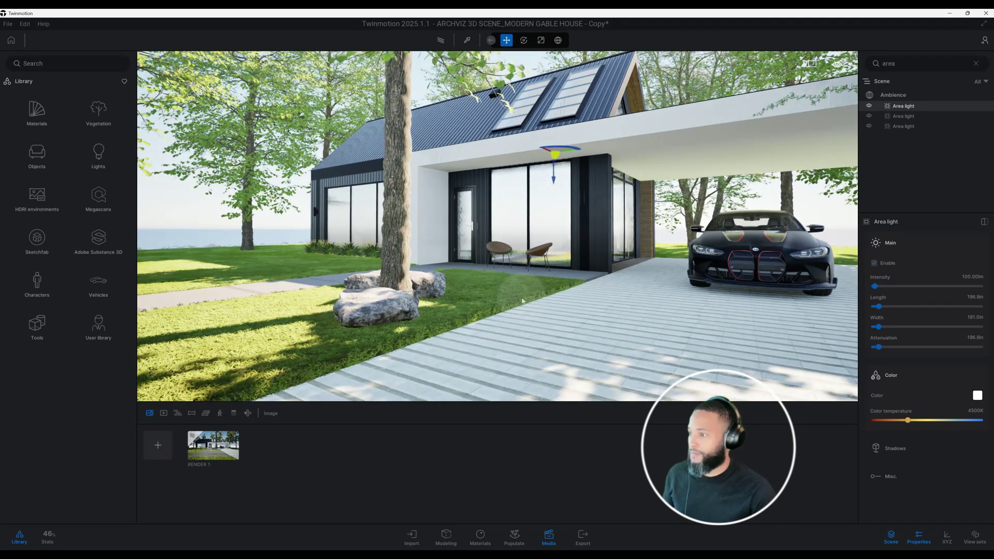
pyautogui.keyDown('shift'); pyautogui.moveTo(522, 301); pyautogui.dragTo(492, 305, button='middle'); pyautogui.keyUp('shift')
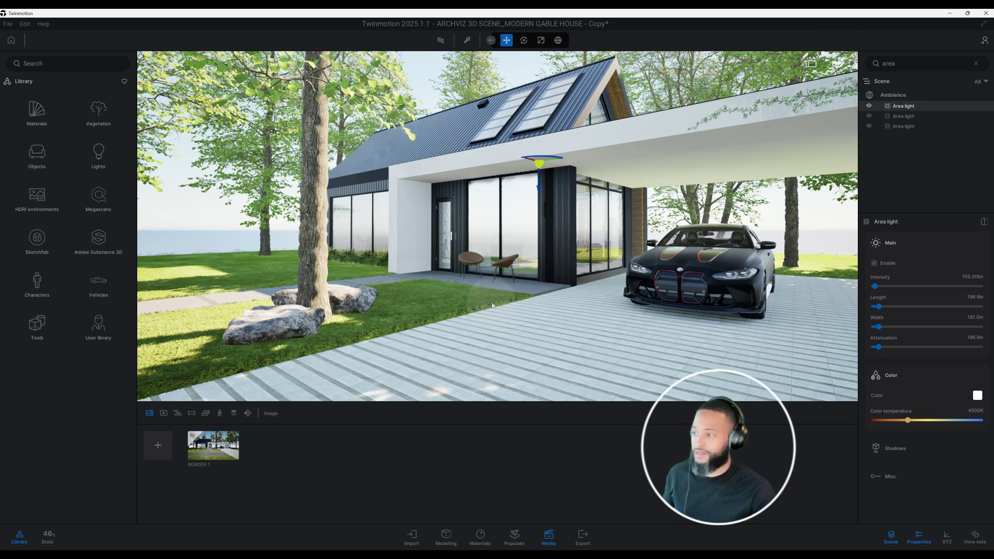
pyautogui.scroll(-2, 504, 306)
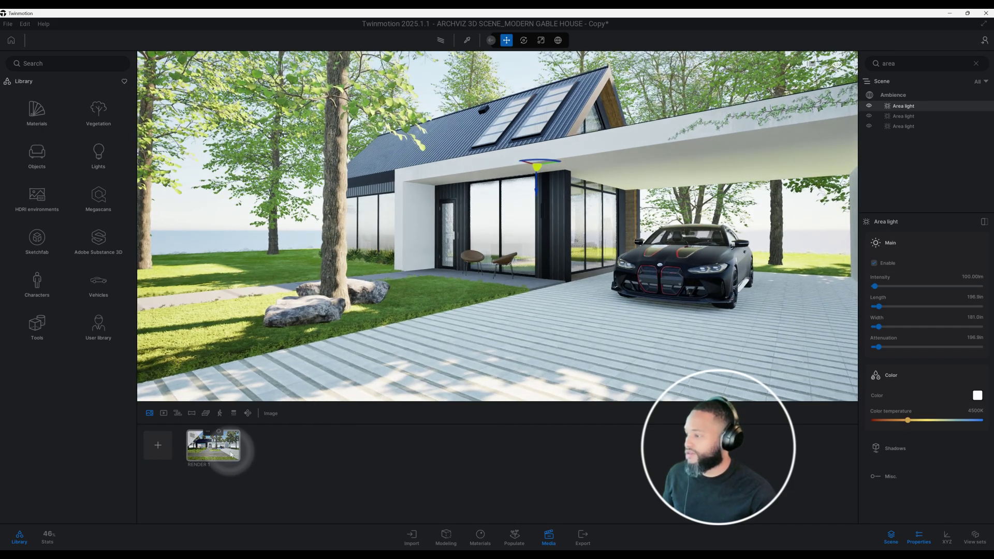
pyautogui.click(230, 454)
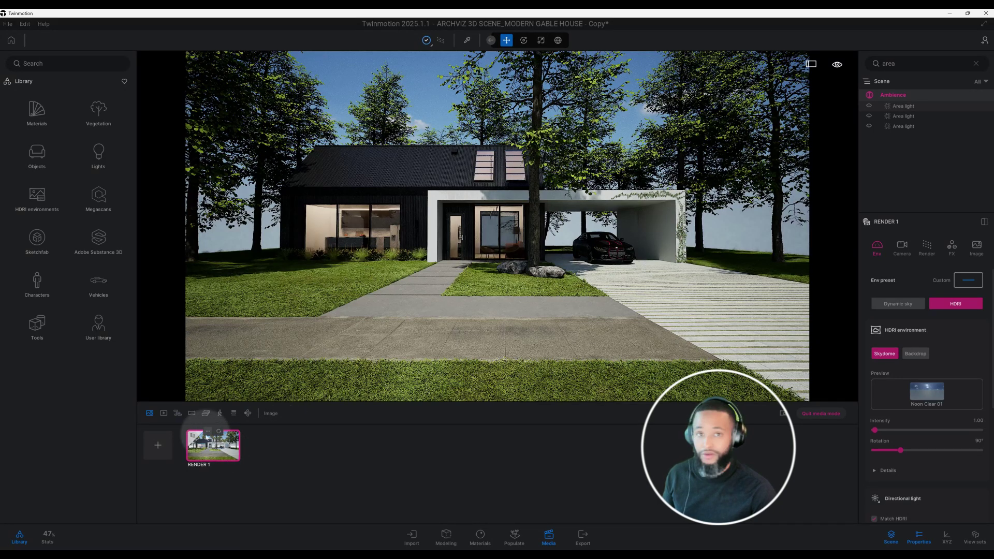
pyautogui.click(208, 433)
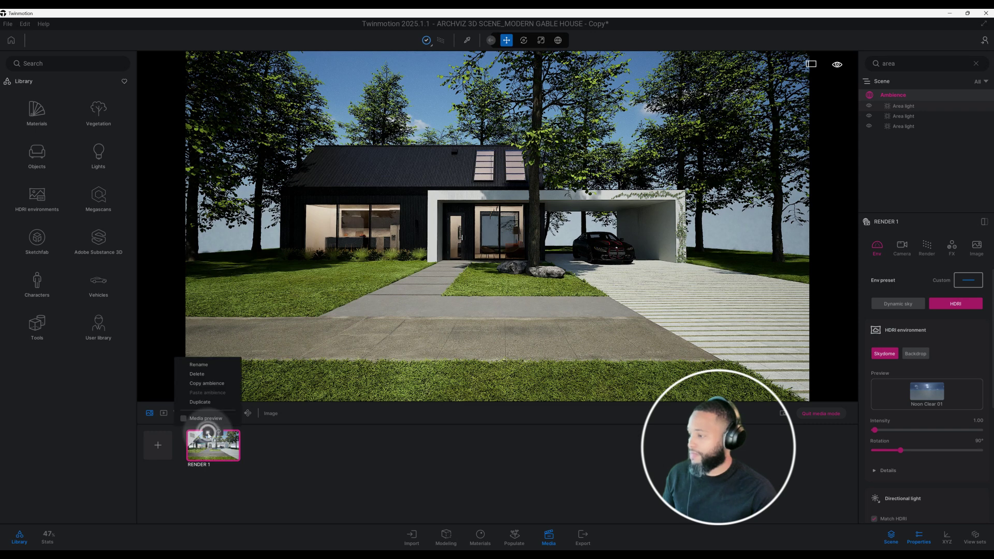
pyautogui.click(199, 364)
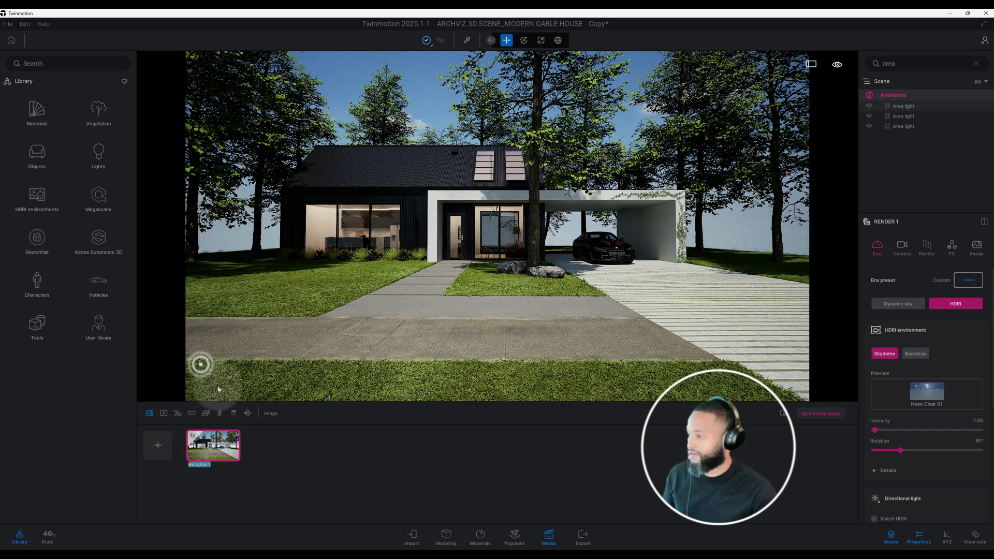
pyautogui.click(312, 455)
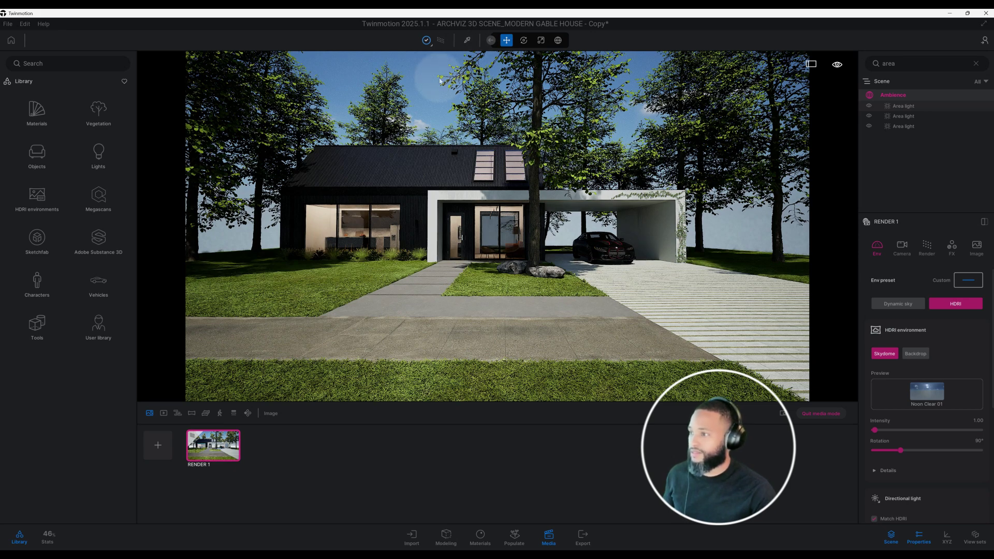
# Turn off the Path Tracer and move in to examine the carport's side wall beside the parked car
pyautogui.click(440, 41)
pyautogui.press('w')
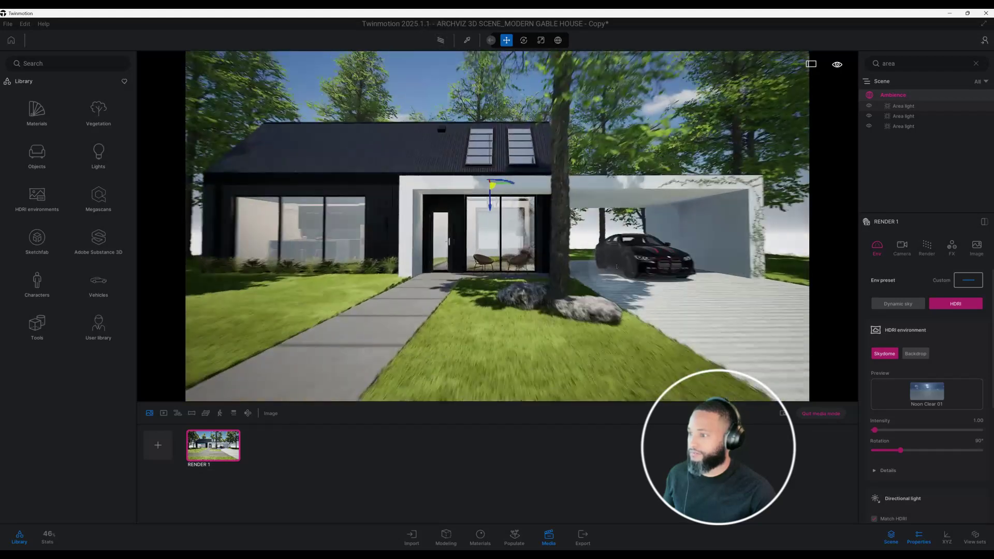
pyautogui.press('d')
pyautogui.press('w')
pyautogui.press('d')
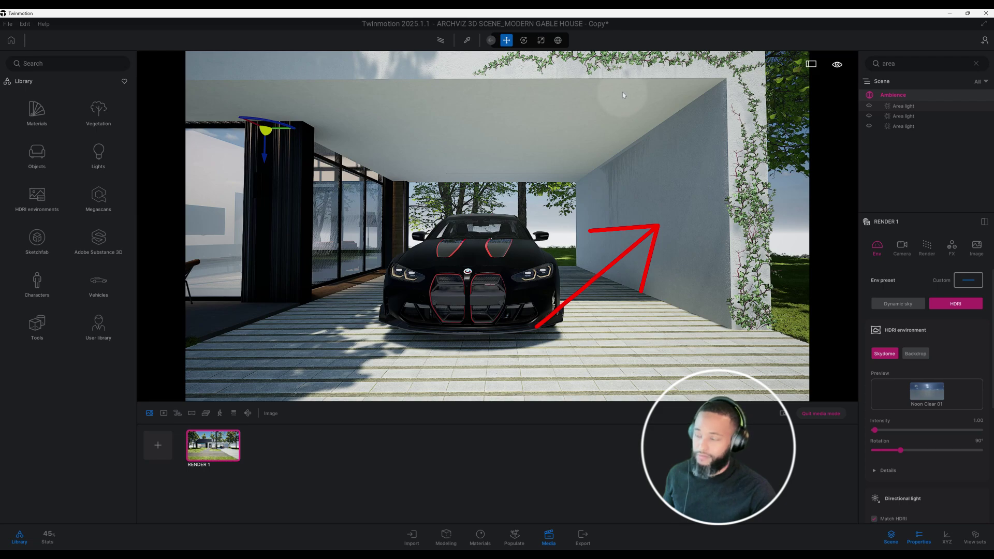
pyautogui.press('shift')
pyautogui.press('s')
pyautogui.press('a')
pyautogui.moveTo(666, 192); pyautogui.dragTo(671, 191, button='right')
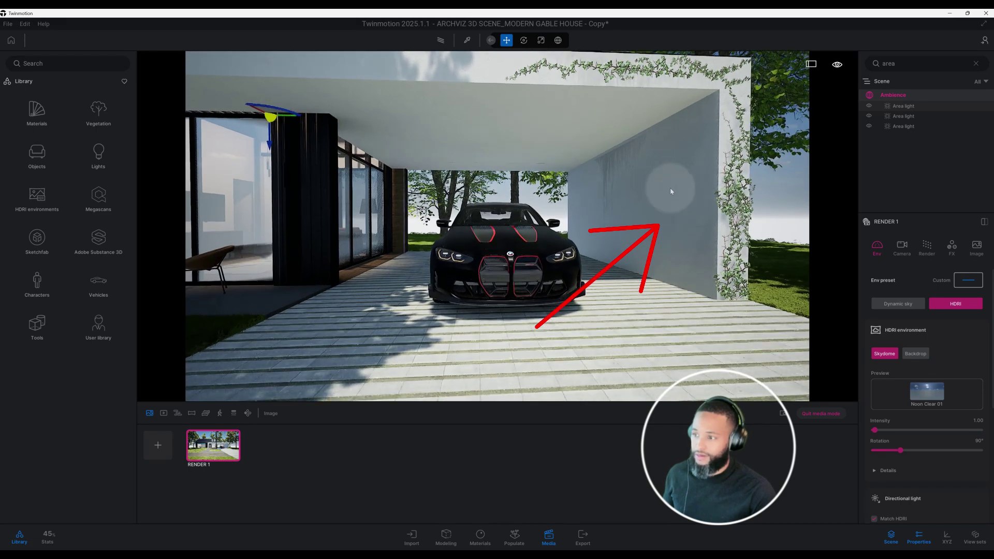
pyautogui.press('w')
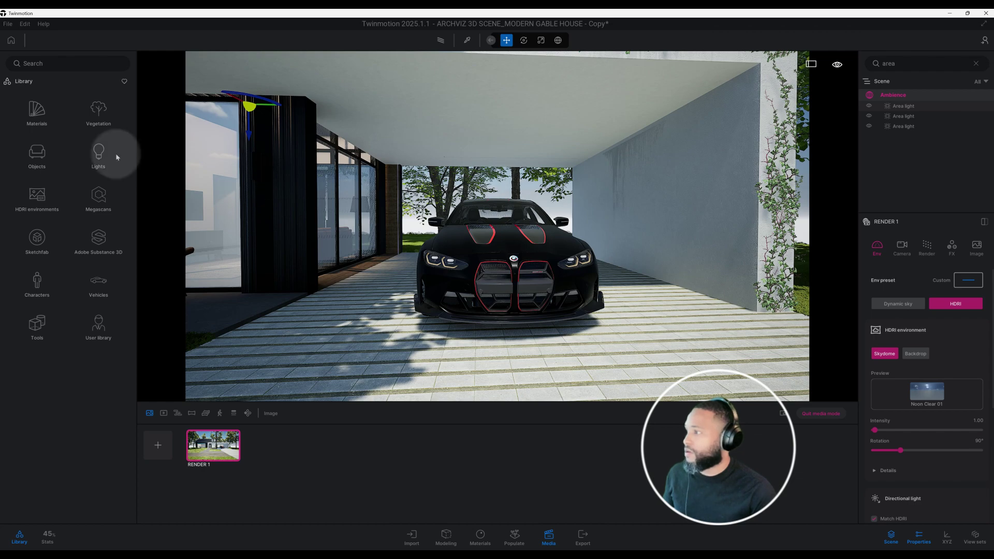
# Open the Random folder of the user library and change the mode in which materials are applied
pyautogui.click(98, 326)
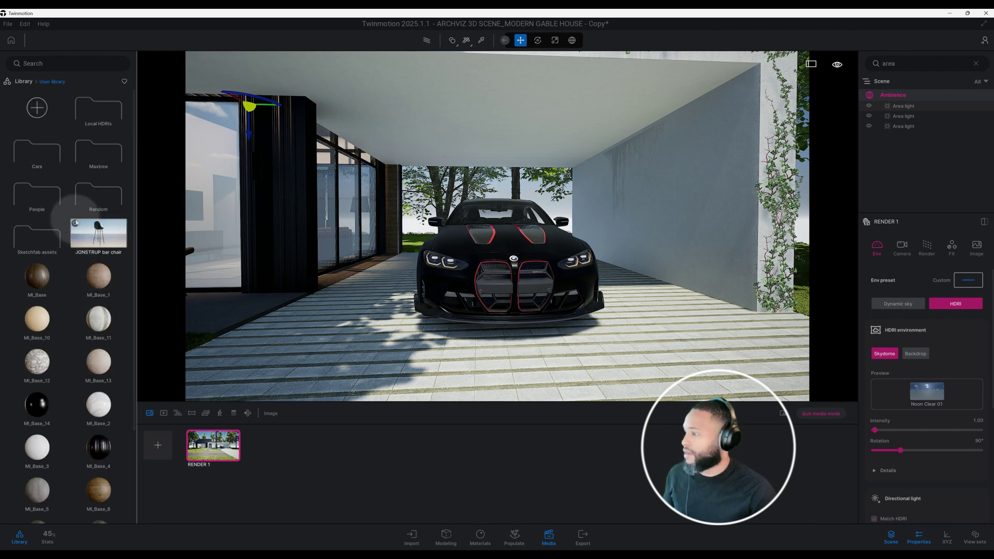
pyautogui.click(99, 197)
pyautogui.scroll(-5, 98, 218)
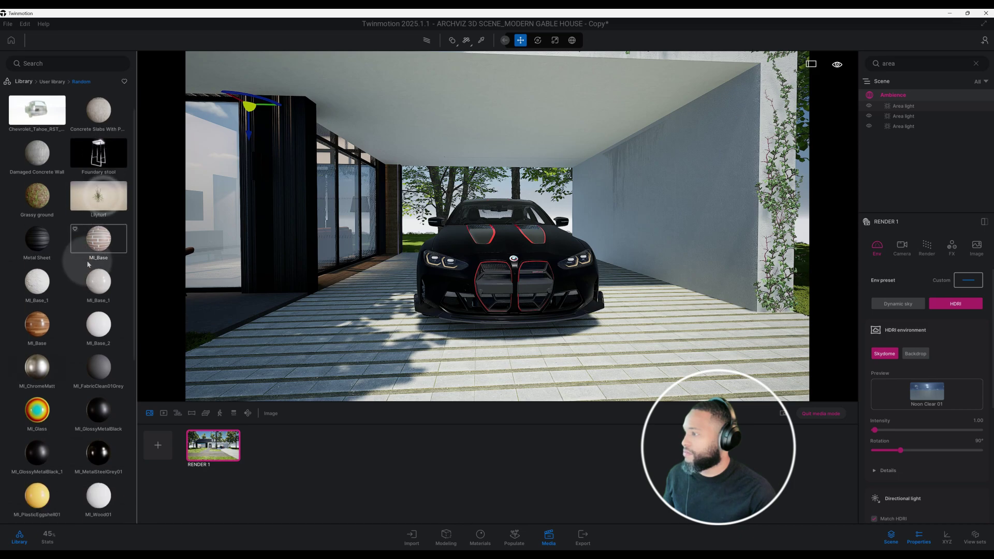
pyautogui.scroll(-1, 88, 266)
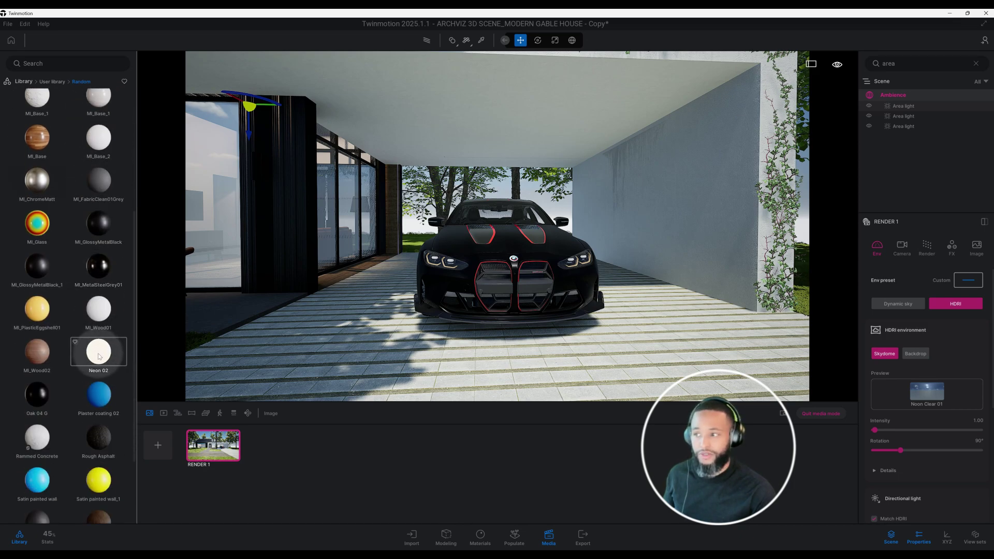
pyautogui.click(452, 45)
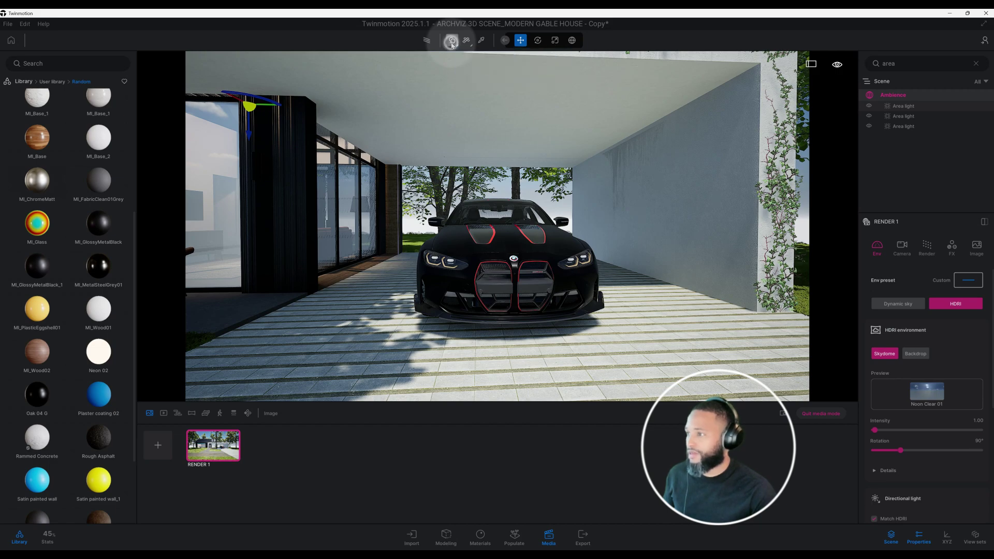
pyautogui.click(444, 75)
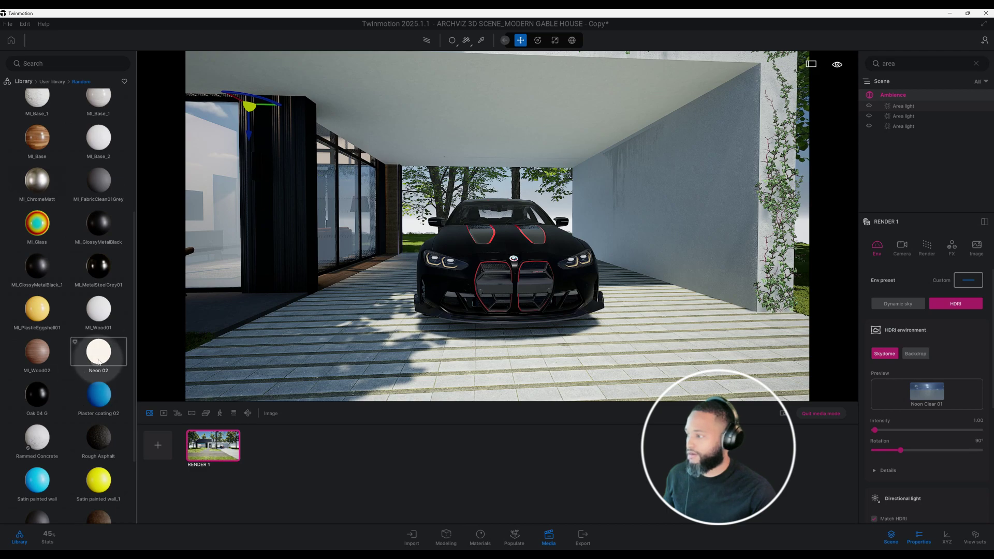
# Apply the Neon 02 material to the light strips on the carport's side wall and ceiling
pyautogui.moveTo(98, 352); pyautogui.dragTo(675, 233)
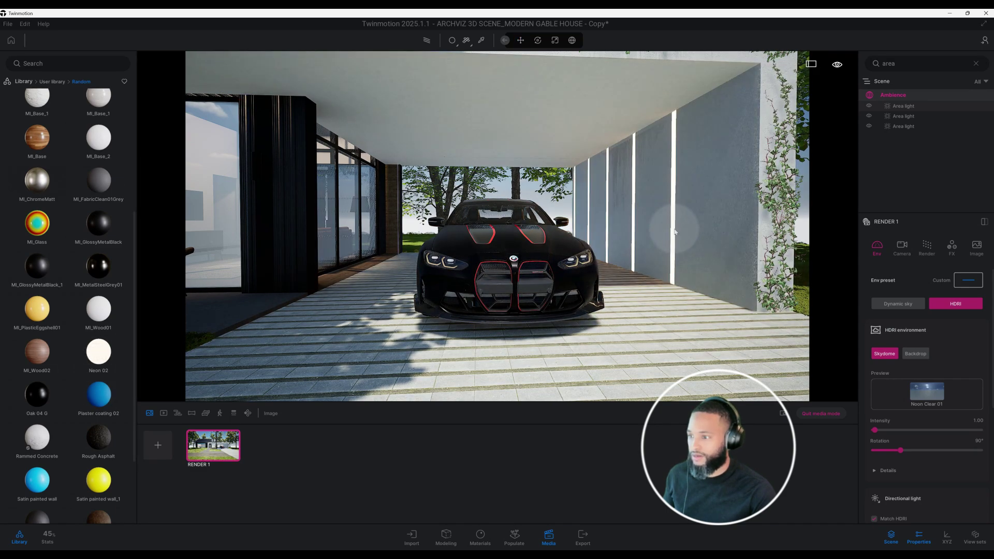
pyautogui.moveTo(931, 270); pyautogui.dragTo(640, 122)
pyautogui.moveTo(618, 267); pyautogui.dragTo(607, 269, button='middle')
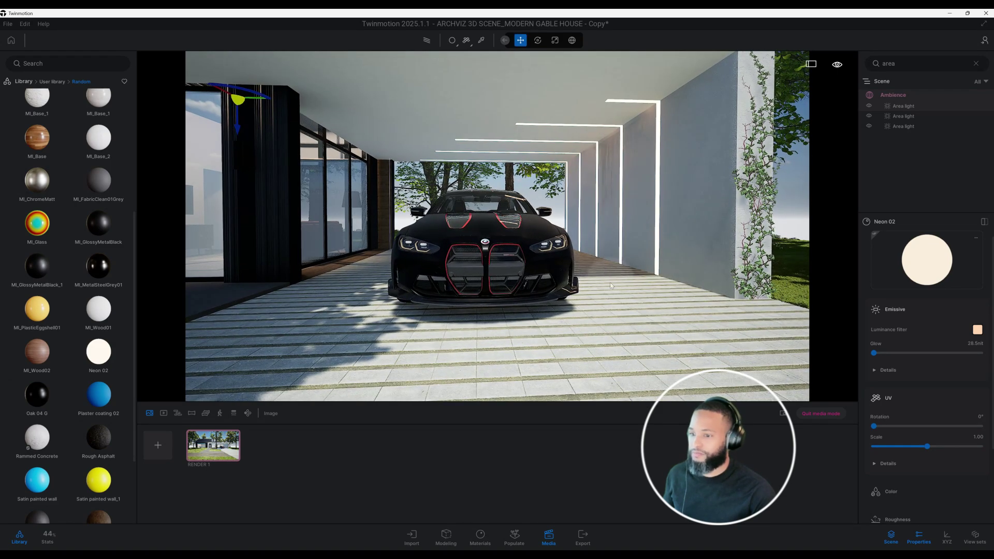
# Examine the lit carport strips and the house front from several angles, and return to the saved view RENDER 1
pyautogui.moveTo(681, 279); pyautogui.dragTo(611, 213, button='middle')
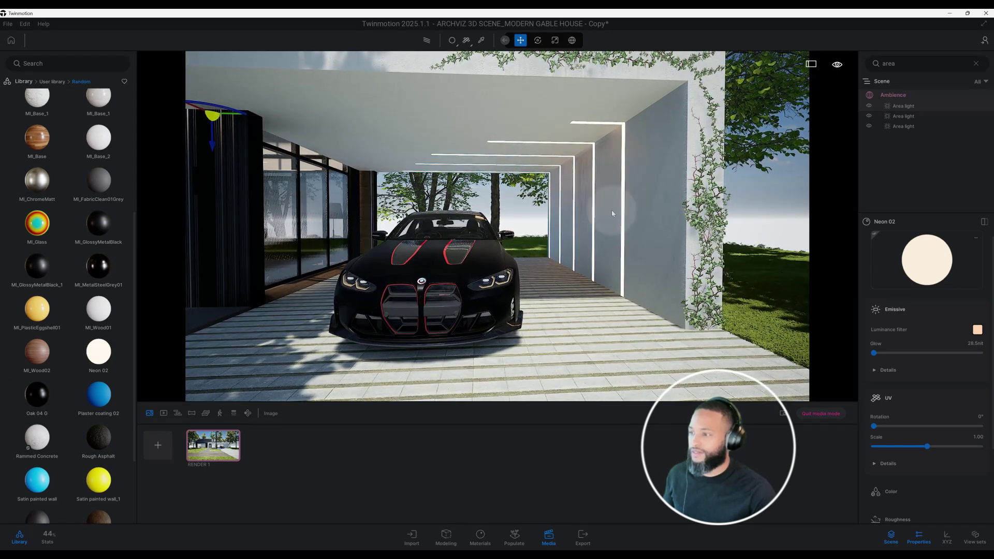
pyautogui.moveTo(595, 265)
pyautogui.keyDown('shift'); pyautogui.mouseDown(button='middle')
pyautogui.moveTo(584, 263)
pyautogui.moveTo(593, 267)
pyautogui.mouseUp(button='middle'); pyautogui.keyUp('shift')
pyautogui.scroll(-3, 587, 263)
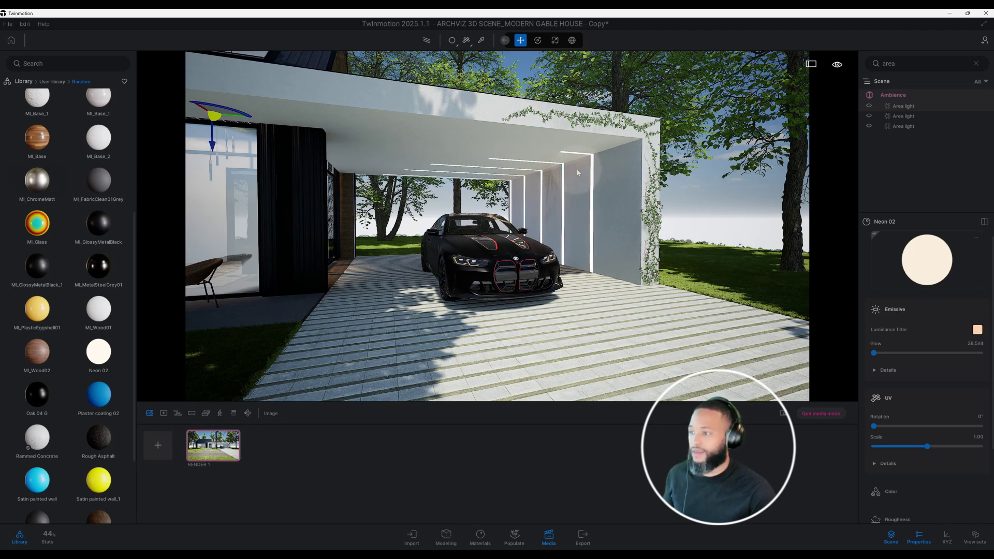
pyautogui.keyDown('shift'); pyautogui.moveTo(584, 212); pyautogui.dragTo(610, 361, button='middle'); pyautogui.keyUp('shift')
pyautogui.scroll(-3, 491, 288)
pyautogui.moveTo(228, 253); pyautogui.dragTo(317, 217, button='middle')
pyautogui.scroll(-3, 425, 231)
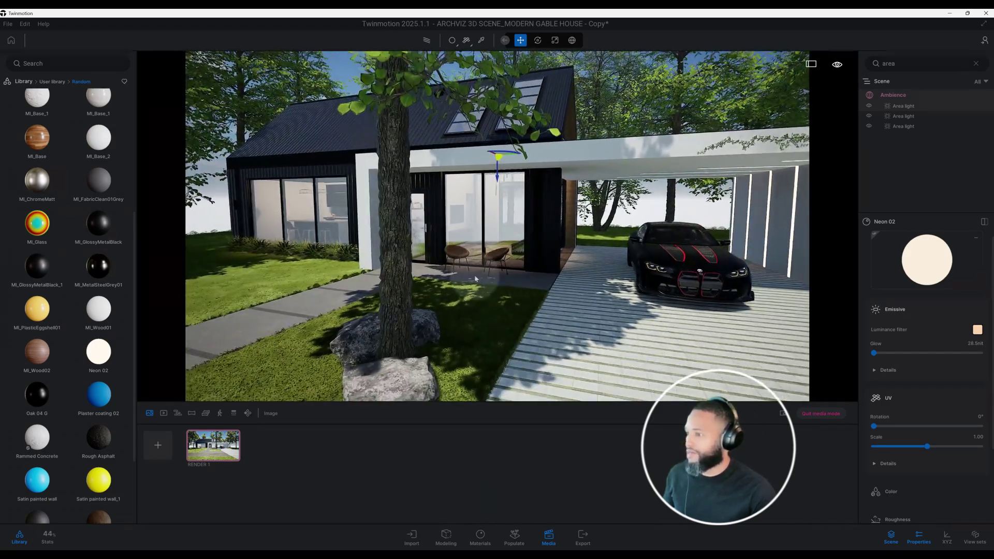
pyautogui.keyDown('shift'); pyautogui.moveTo(475, 279); pyautogui.dragTo(494, 303, button='middle'); pyautogui.keyUp('shift')
pyautogui.click(213, 445)
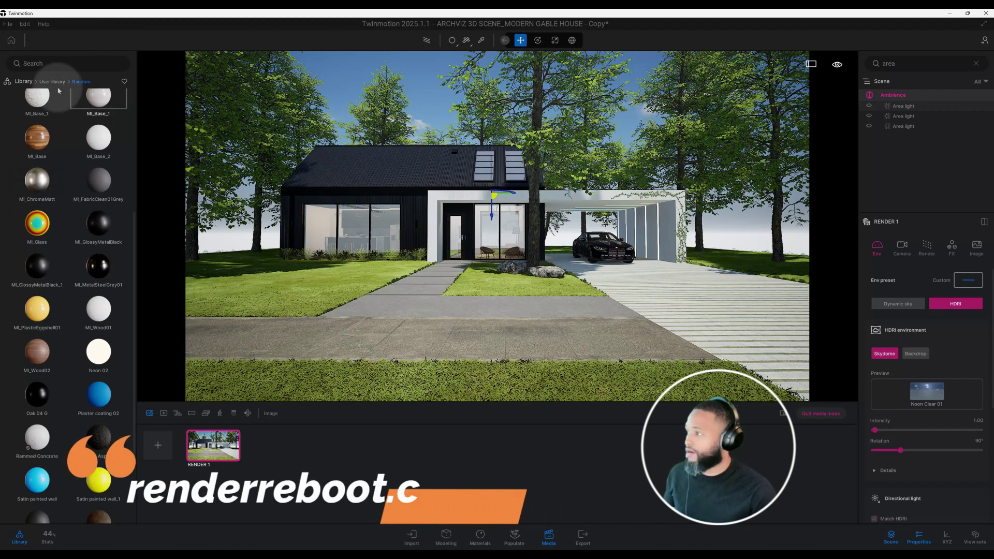
# Replace the Noon Clear 01 sky with the DaySkyHDRI058A_8K HDRI from the user library's Local HDRIs folder
pyautogui.click(21, 81)
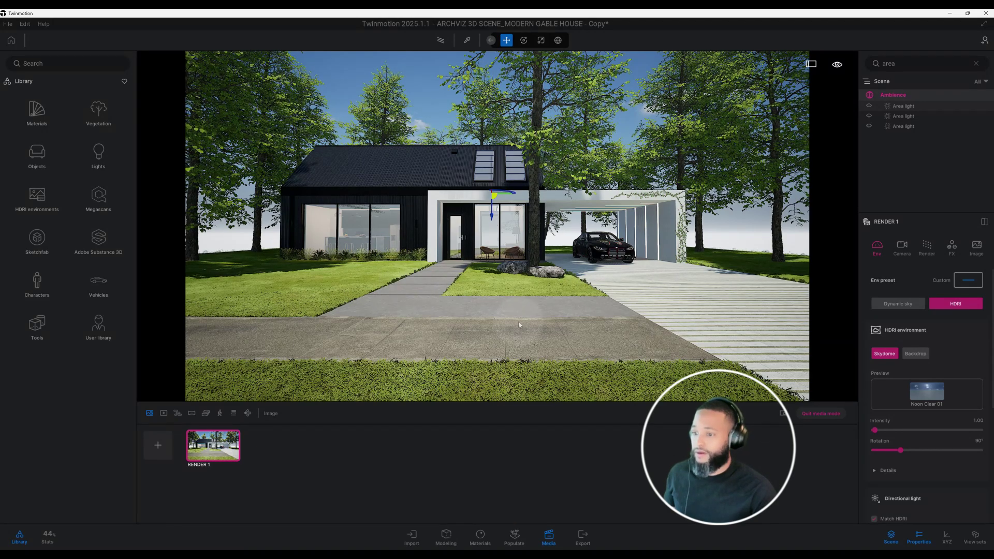
pyautogui.click(927, 385)
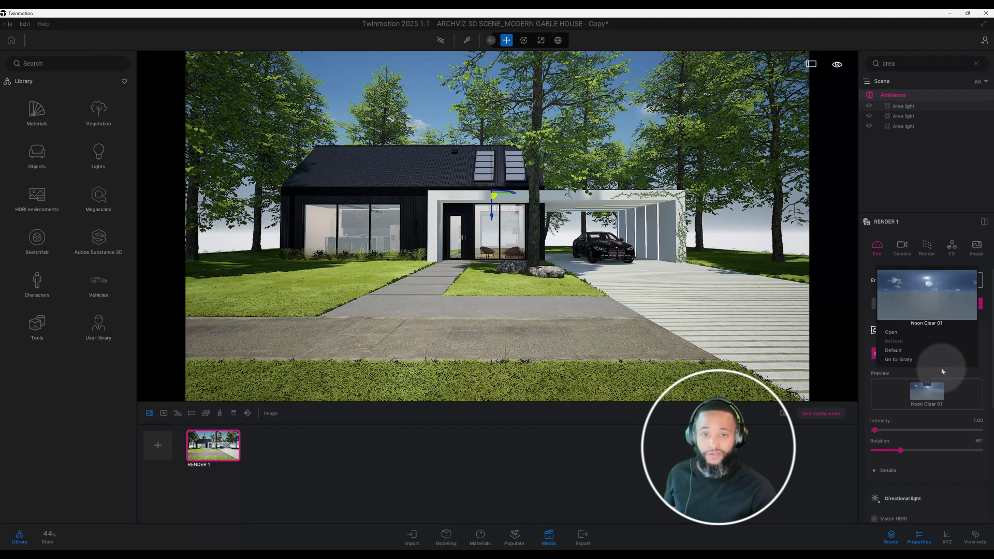
pyautogui.click(977, 373)
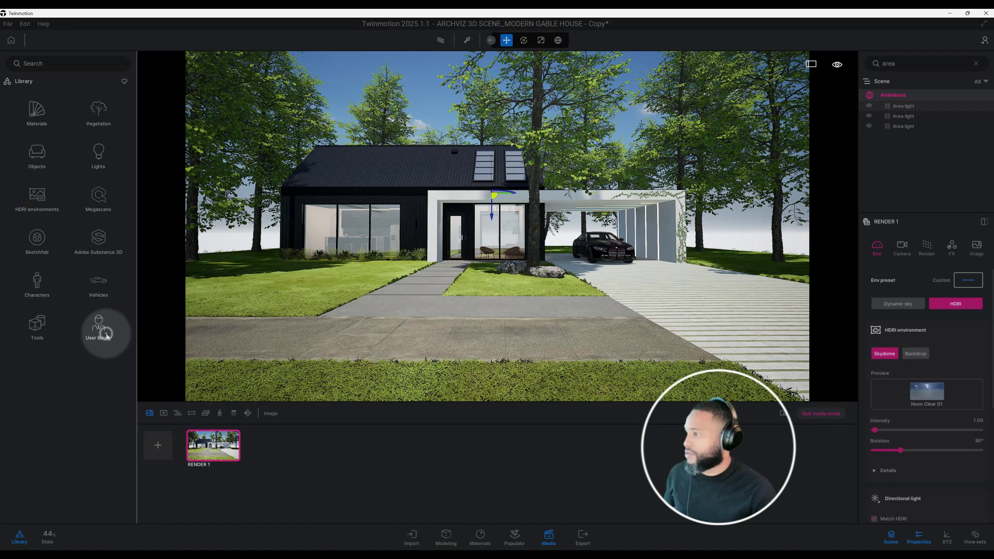
pyautogui.click(105, 334)
pyautogui.click(98, 111)
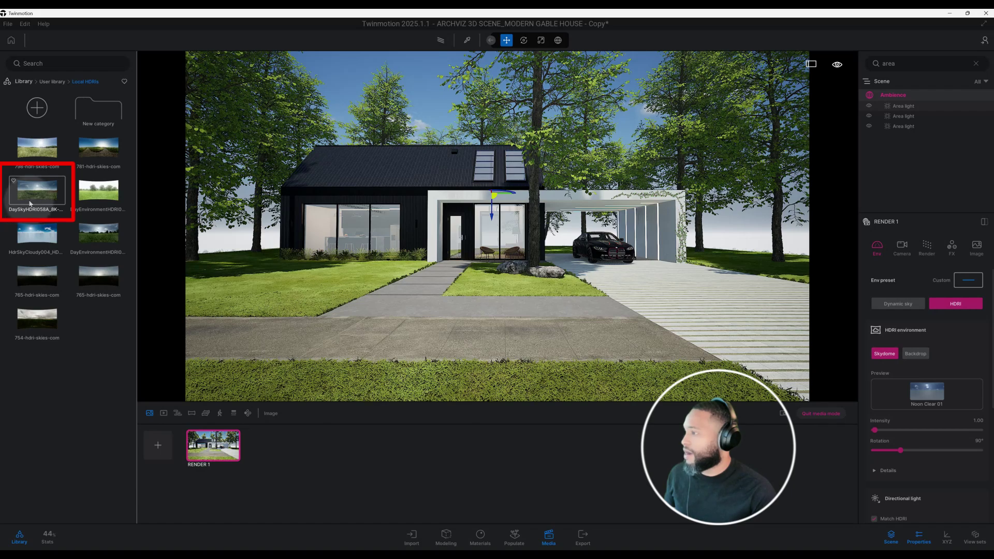
pyautogui.moveTo(35, 199); pyautogui.dragTo(280, 217)
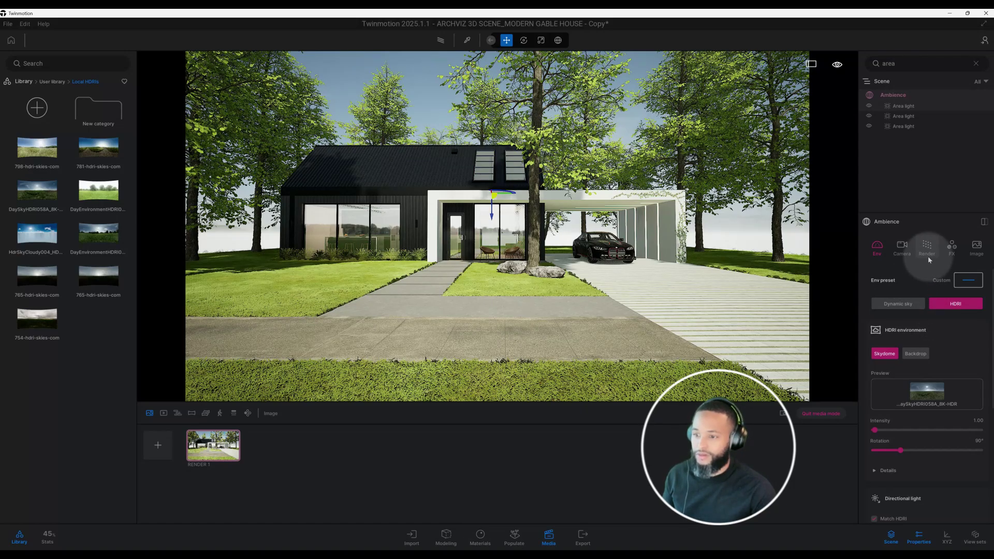
# Turn on the Path Tracer and set its samples per pixel to 2048
pyautogui.click(928, 258)
pyautogui.click(924, 278)
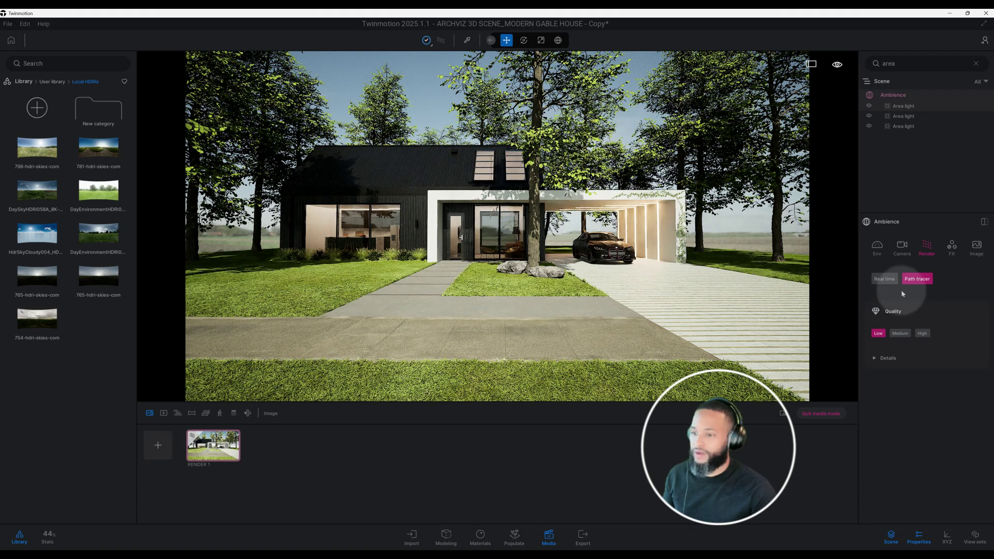
pyautogui.click(888, 358)
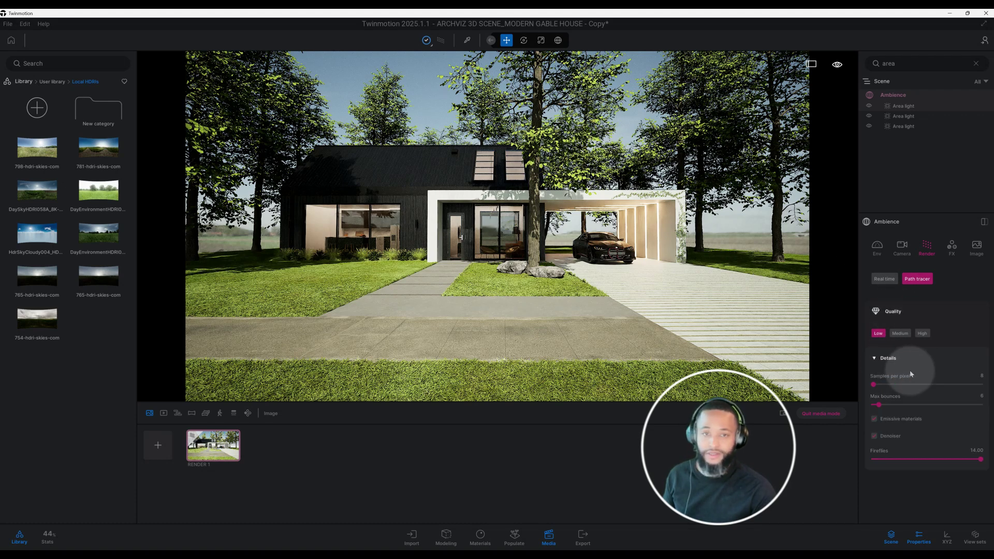
pyautogui.click(980, 376)
pyautogui.write('51')
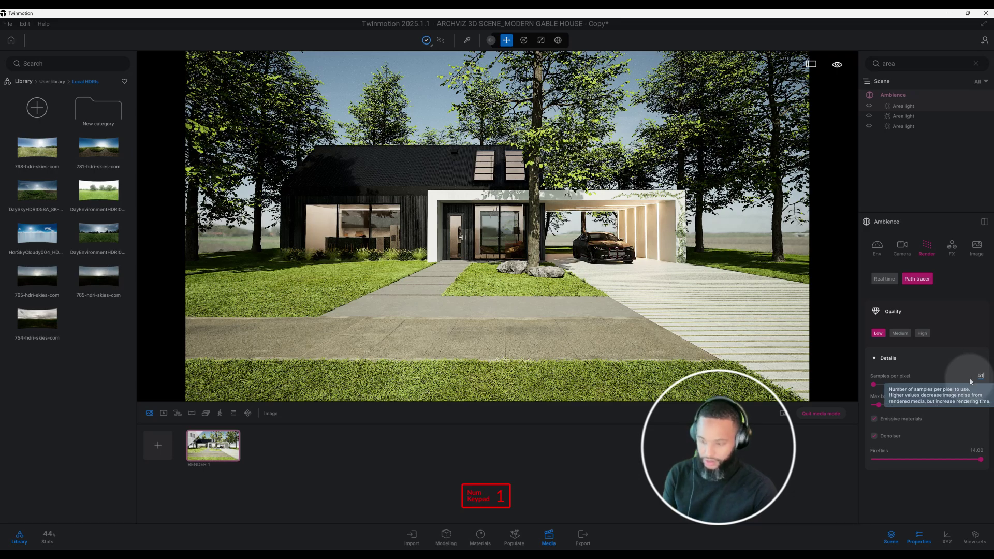
pyautogui.write('6')
pyautogui.press('Return')
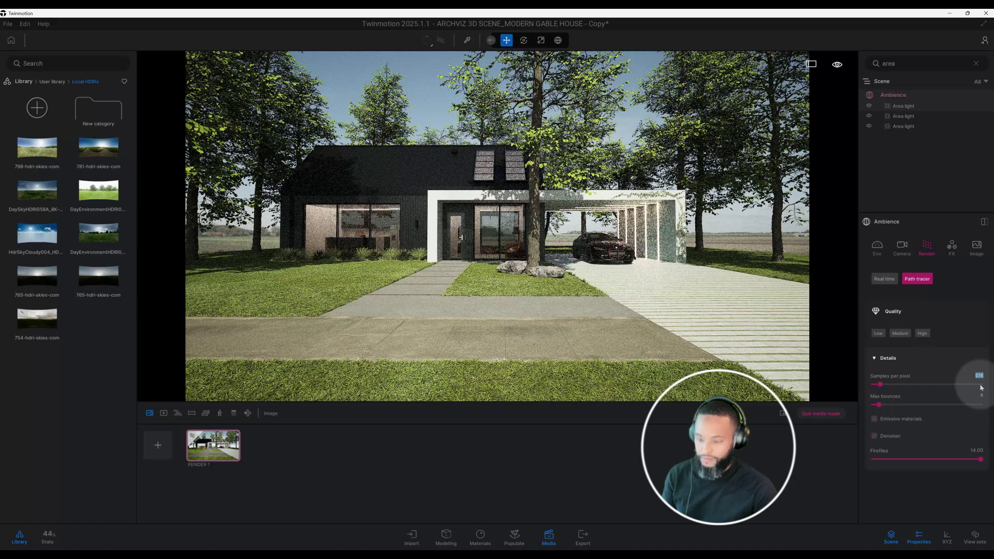
pyautogui.write('2')
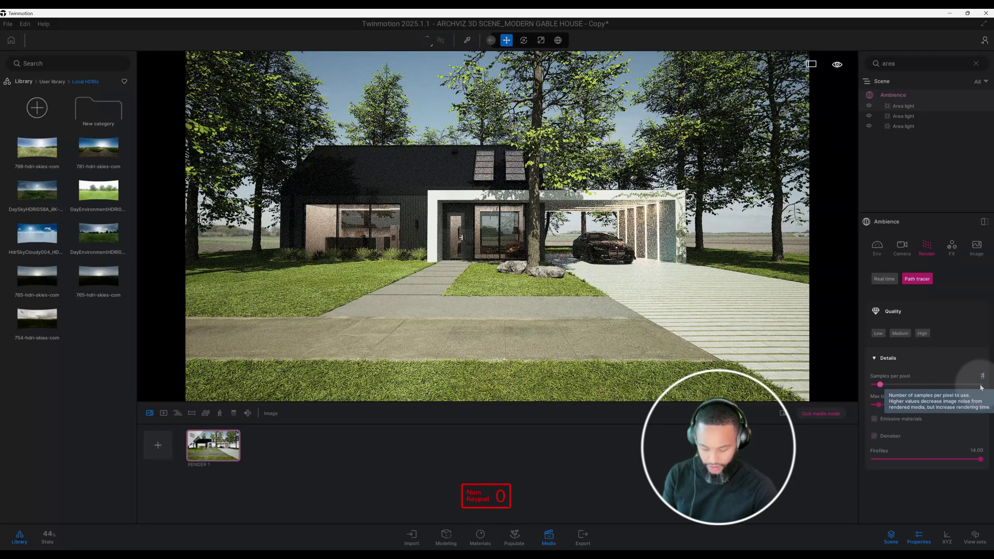
pyautogui.write('048')
pyautogui.press('Return')
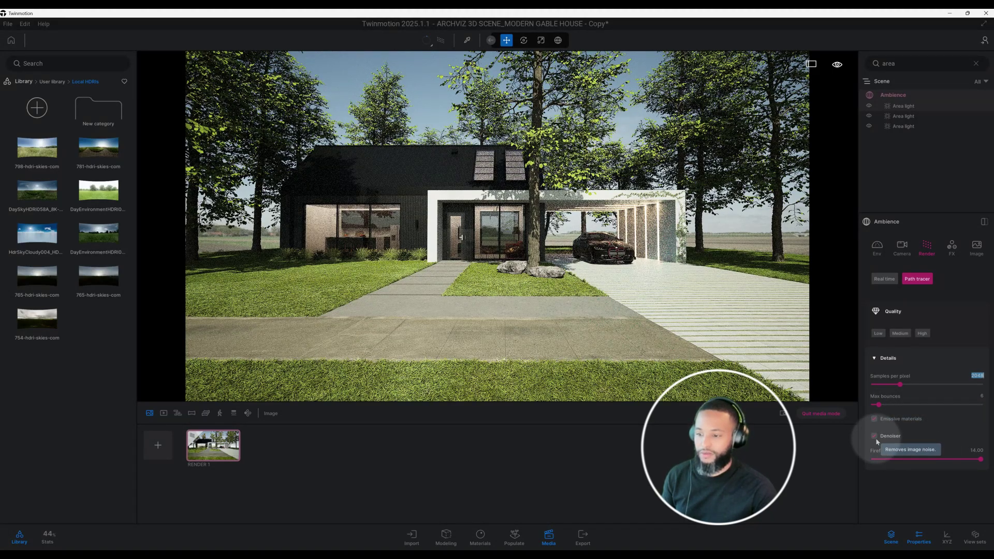
# Try raising the HDRI environment's intensity to about 21, and undo the change
pyautogui.click(884, 252)
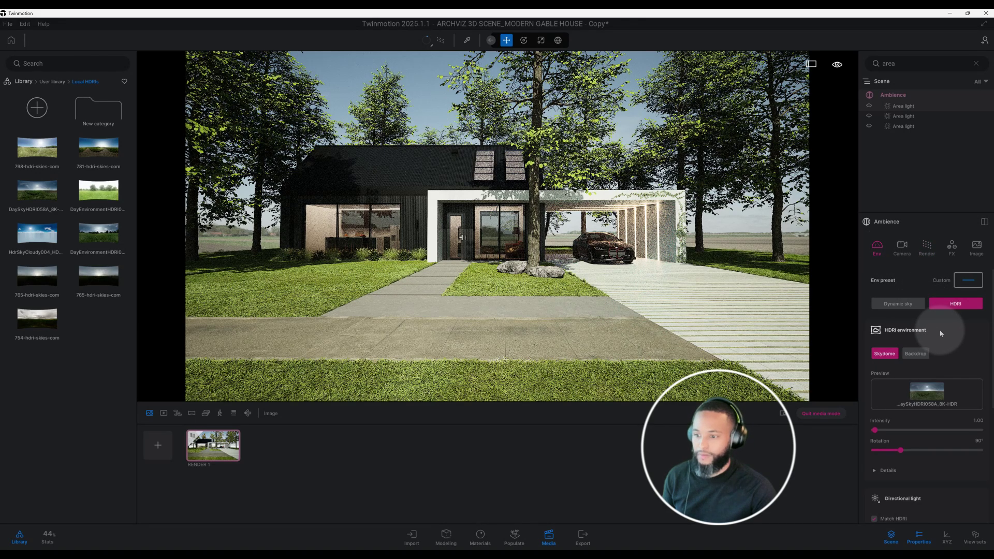
pyautogui.scroll(-1, 939, 333)
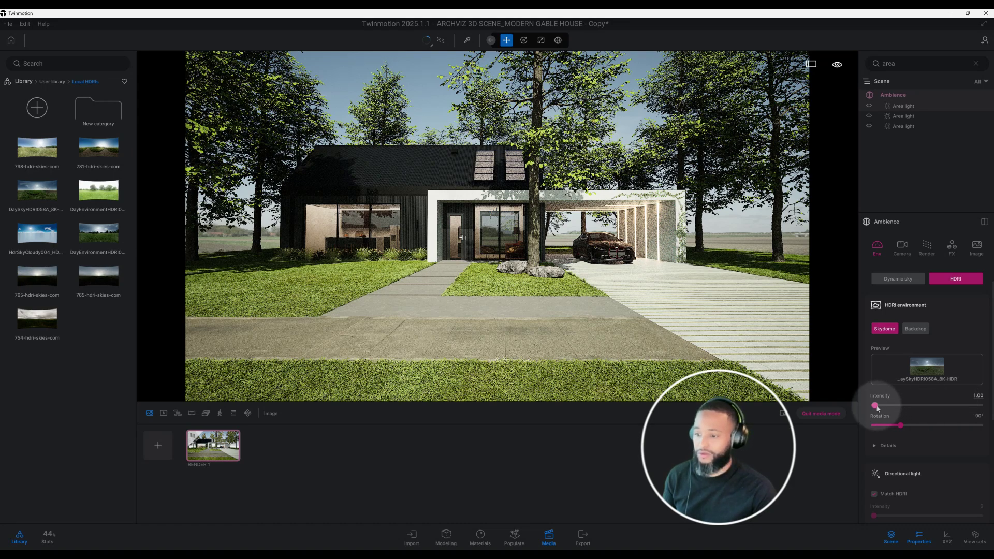
pyautogui.moveTo(875, 405); pyautogui.dragTo(896, 406)
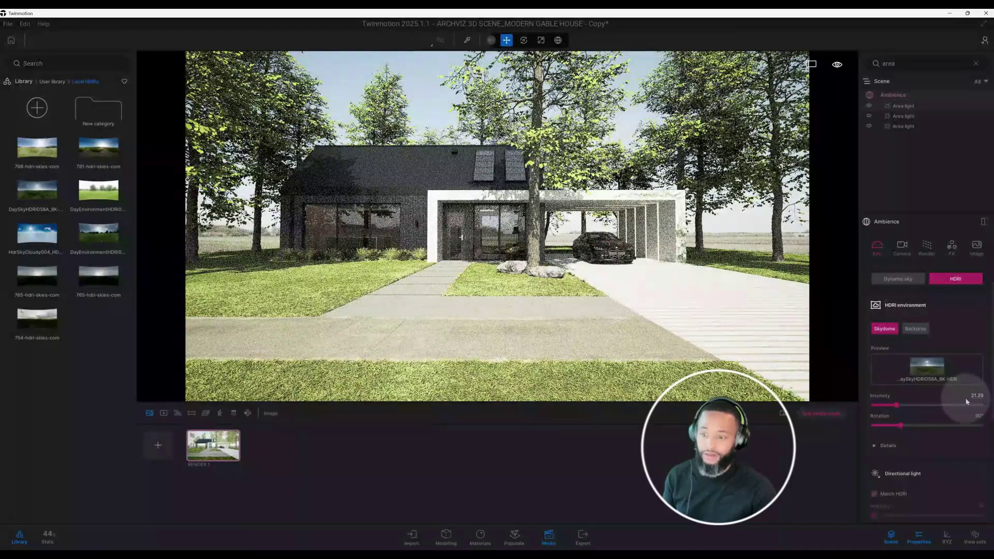
pyautogui.hotkey('ctrl', 'z')
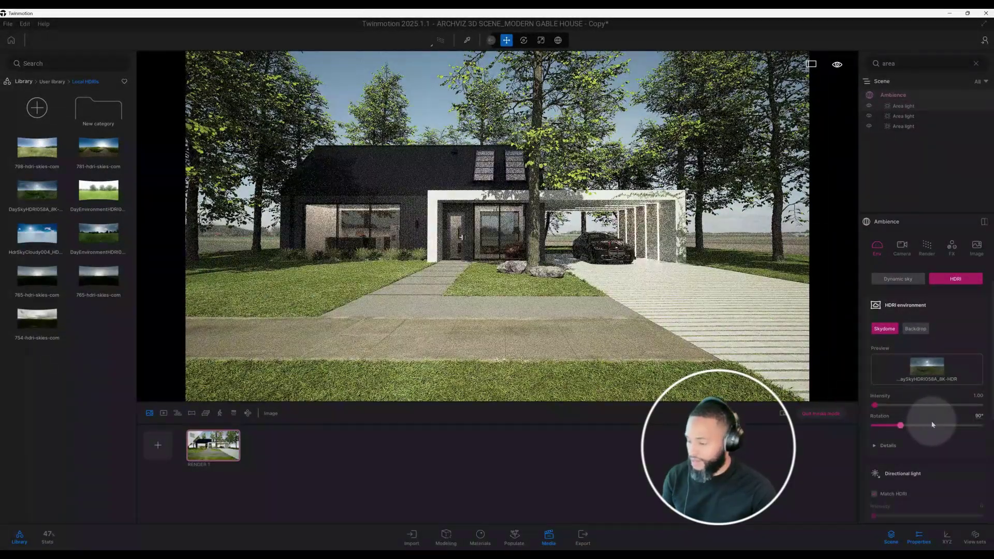
# Set the HDRI environment's rotation to 180°
pyautogui.click(965, 420)
pyautogui.press('Left')
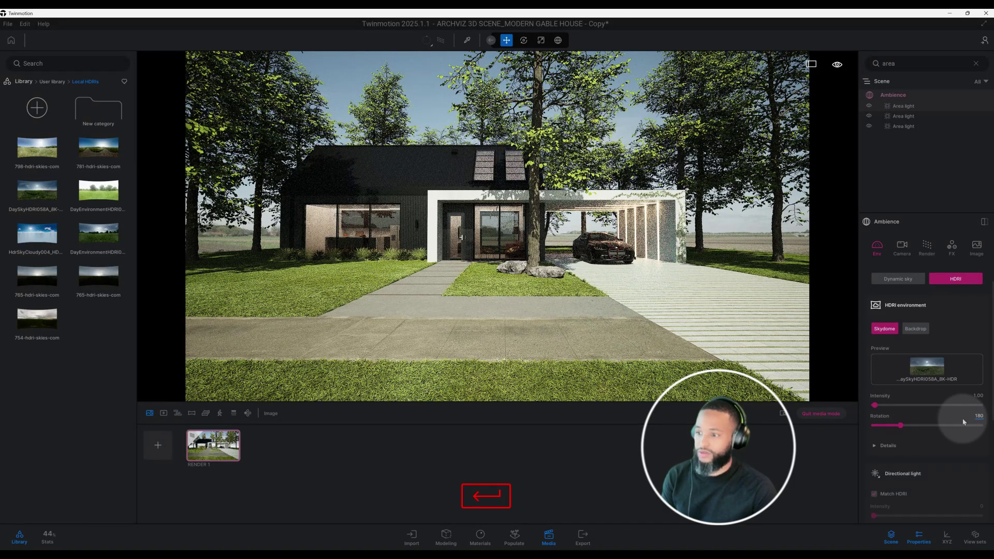
pyautogui.write('180')
pyautogui.press('Return')
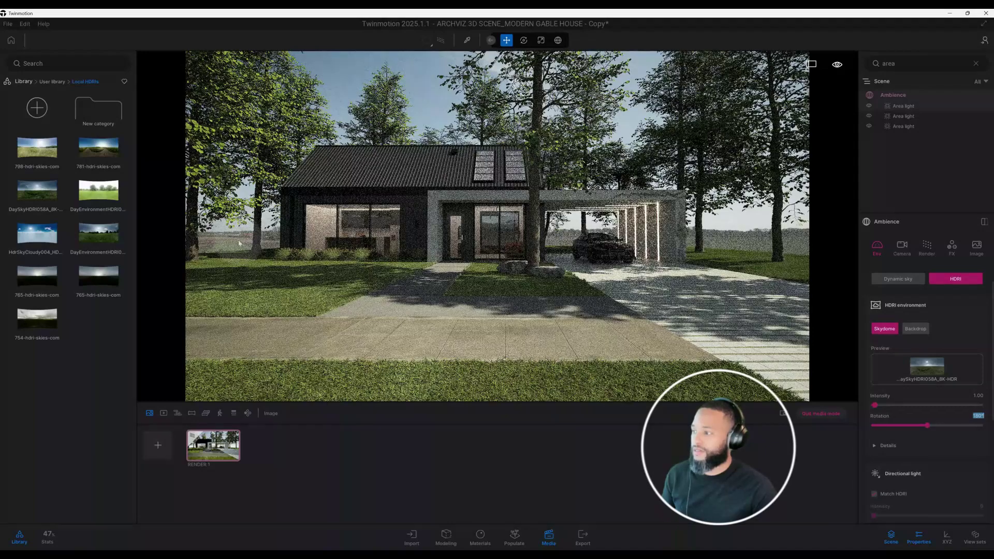
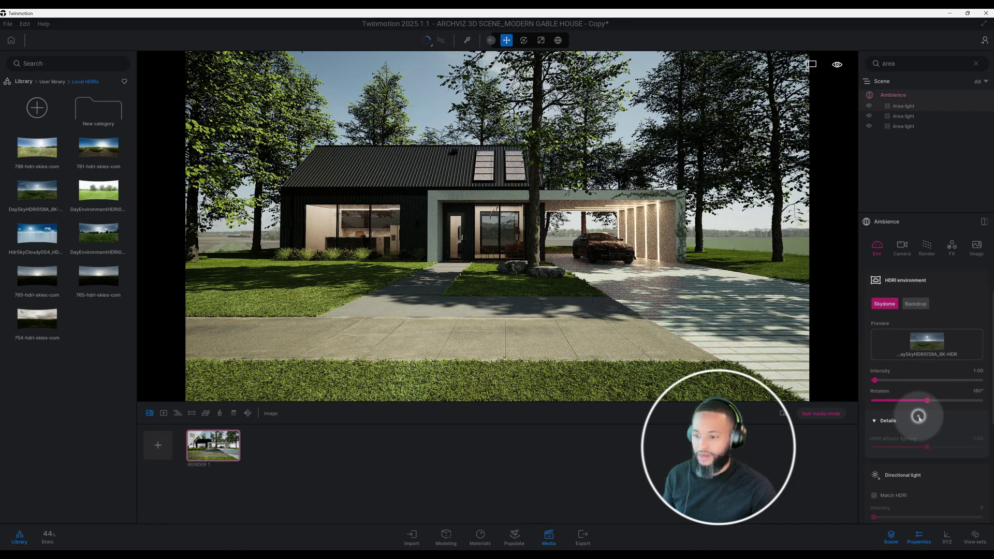
# Examine the HDRI environment and directional light settings, including the detailed options of both
pyautogui.click(919, 418)
pyautogui.scroll(-2, 927, 415)
pyautogui.scroll(-3, 931, 414)
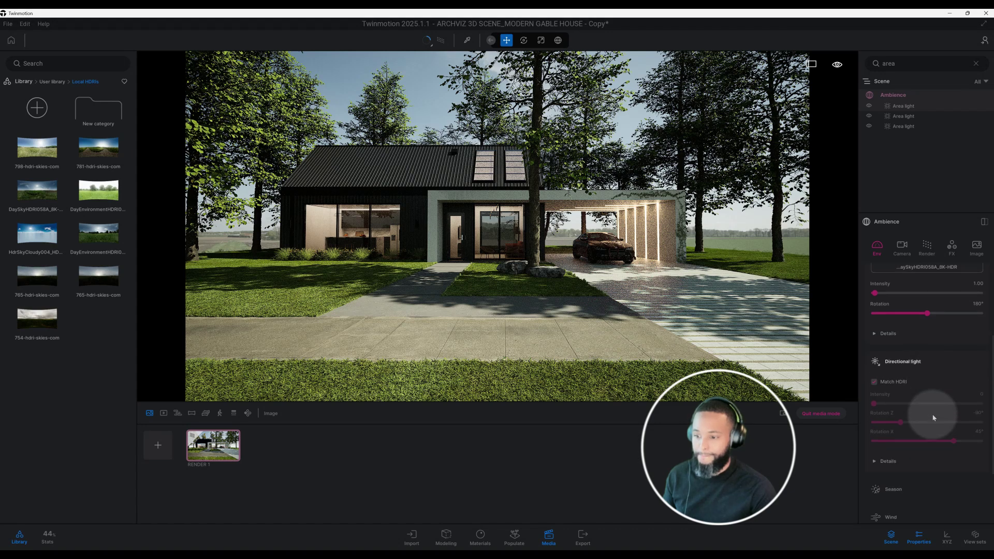
pyautogui.click(920, 401)
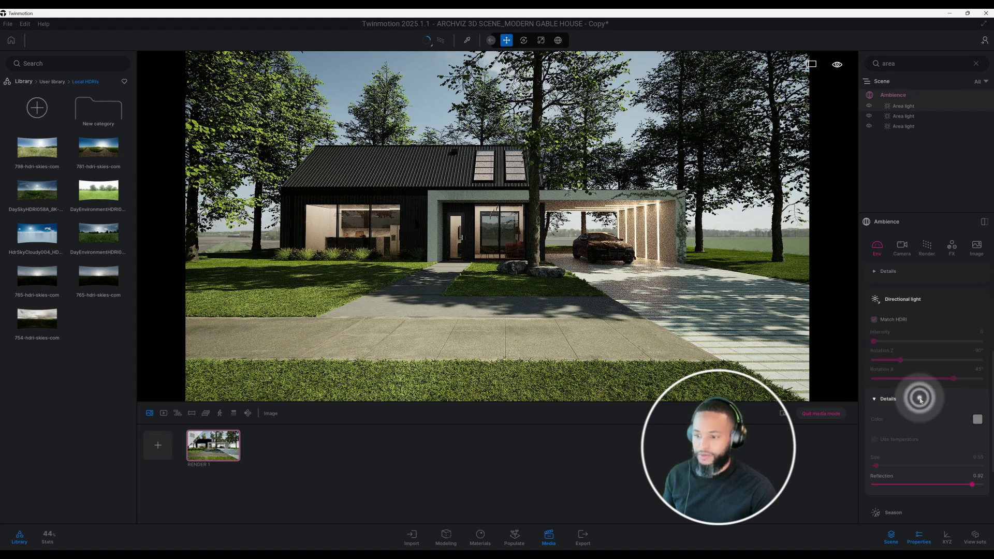
pyautogui.click(920, 400)
pyautogui.scroll(-1, 920, 400)
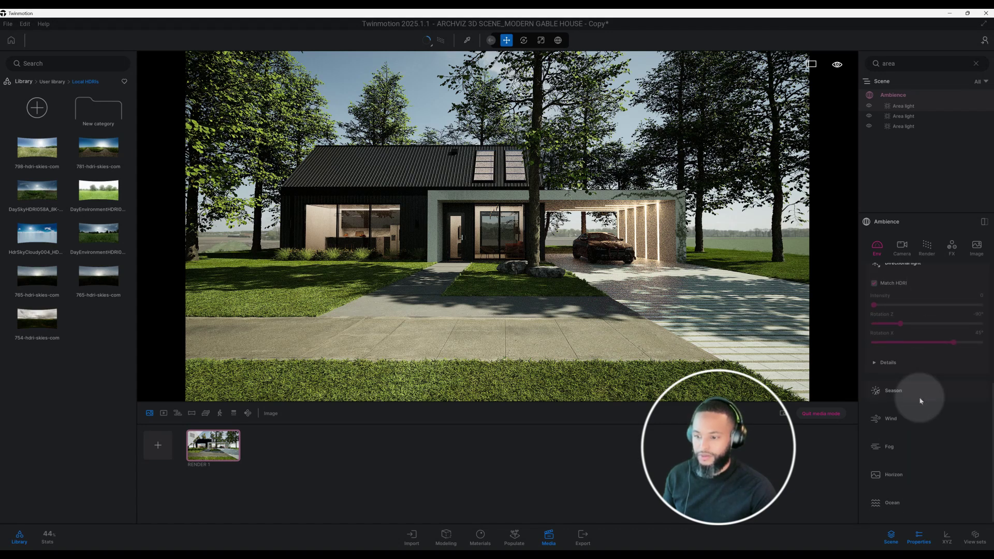
pyautogui.scroll(6, 920, 400)
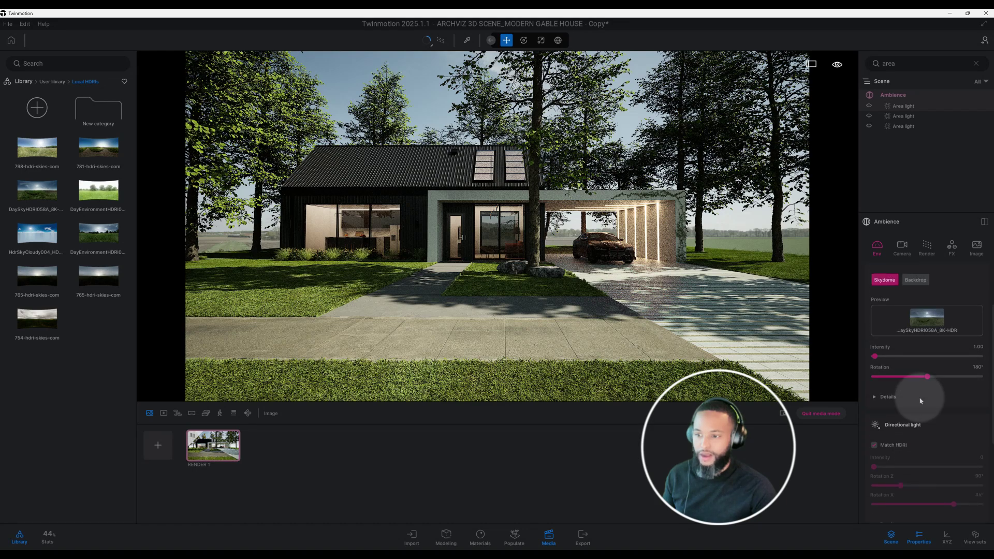
pyautogui.scroll(1, 947, 324)
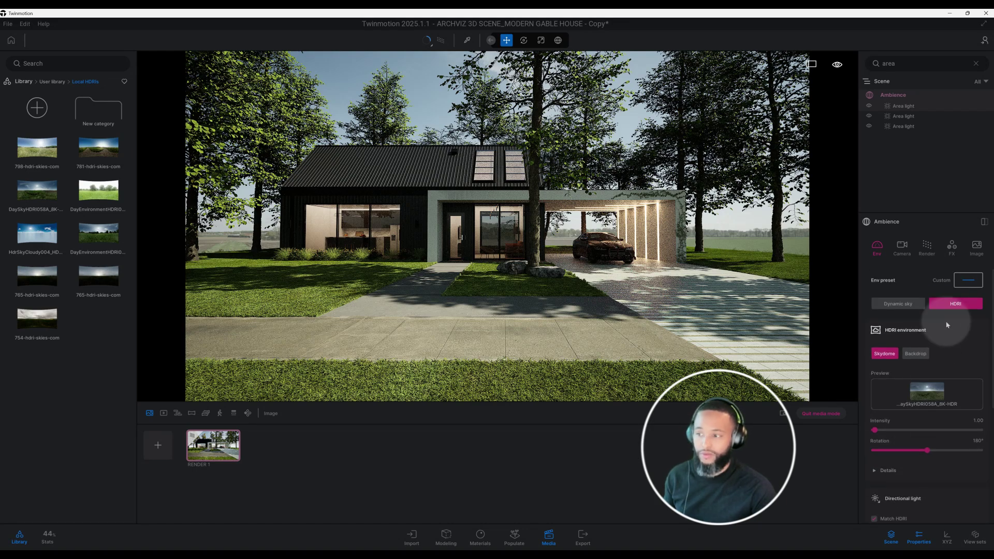
# Set the render camera's exposure to 1.80
pyautogui.click(902, 248)
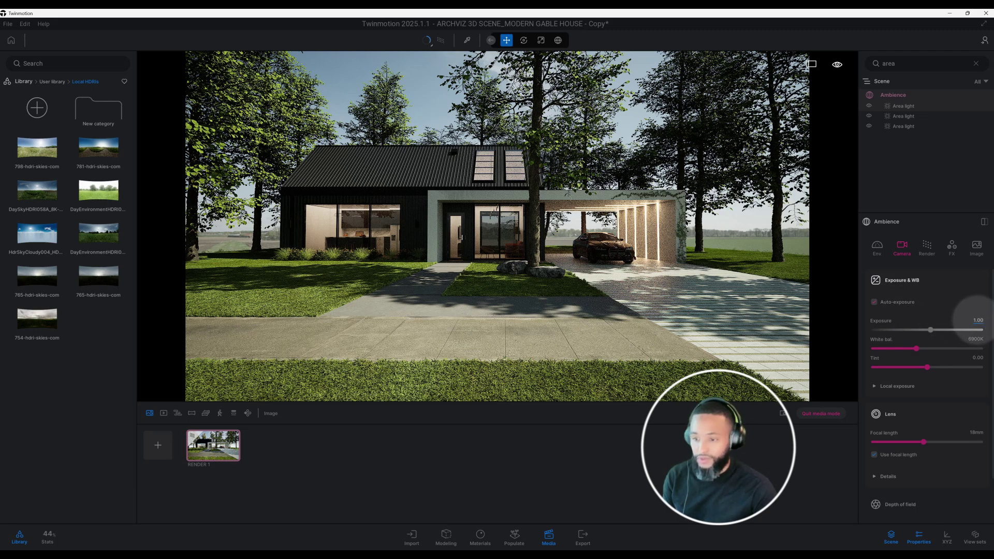
pyautogui.click(982, 320)
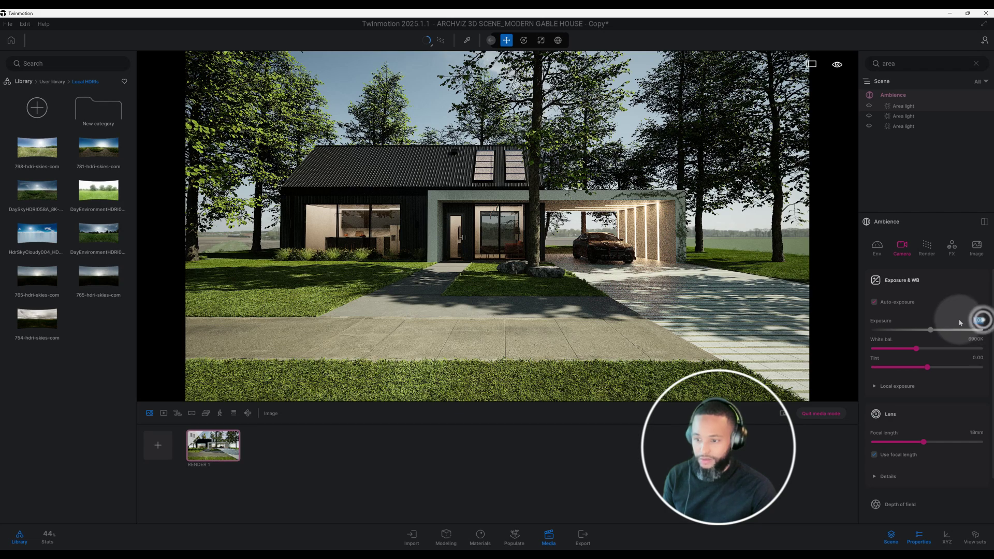
pyautogui.press('BackSpace')
pyautogui.write('1.')
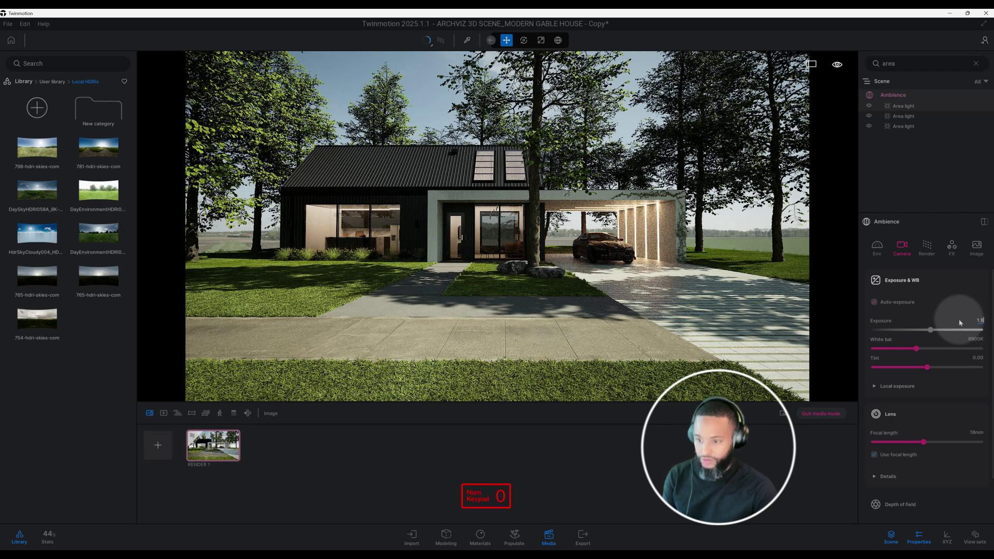
pyautogui.write('8')
pyautogui.press('Return')
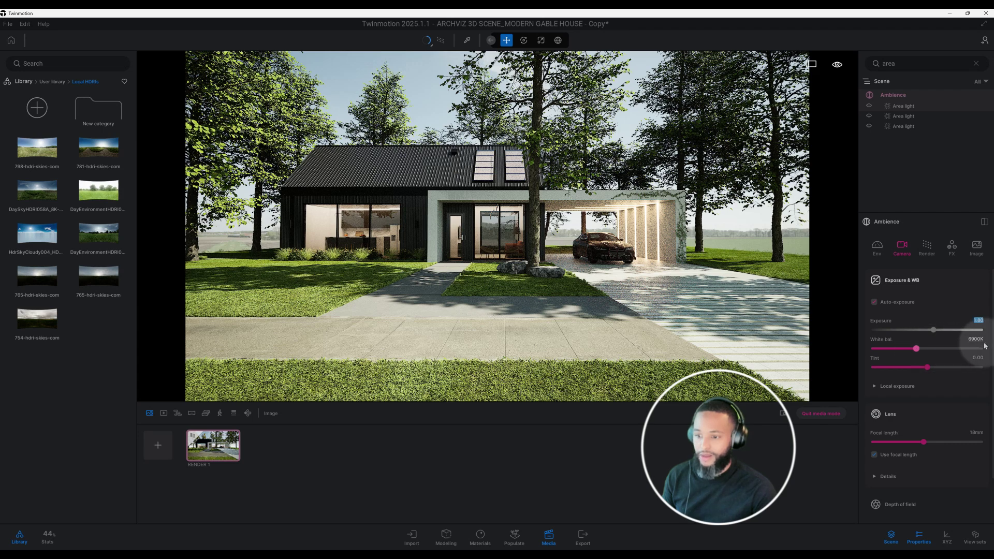
# Set the camera's white balance to 6200K
pyautogui.click(958, 343)
pyautogui.write('6')
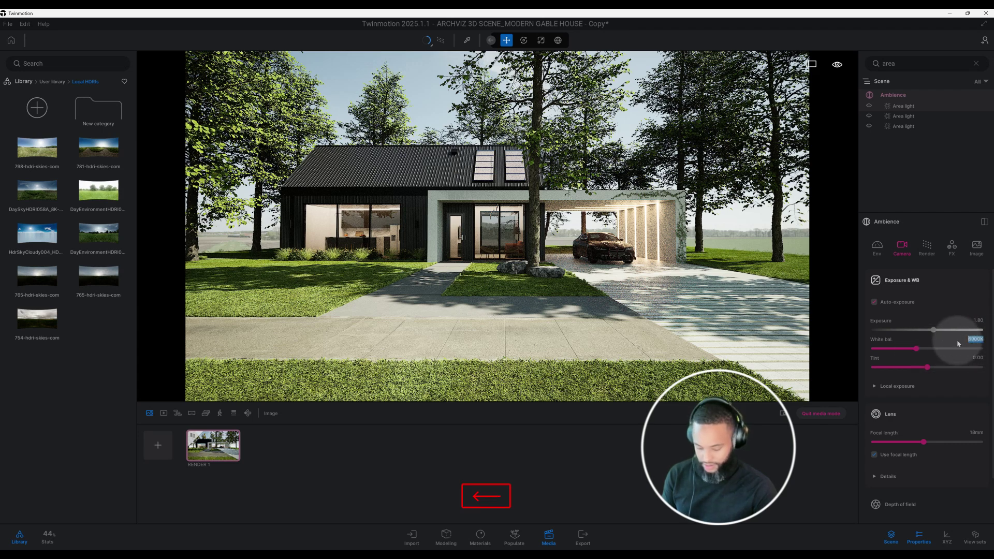
pyautogui.write('200')
pyautogui.press('Return')
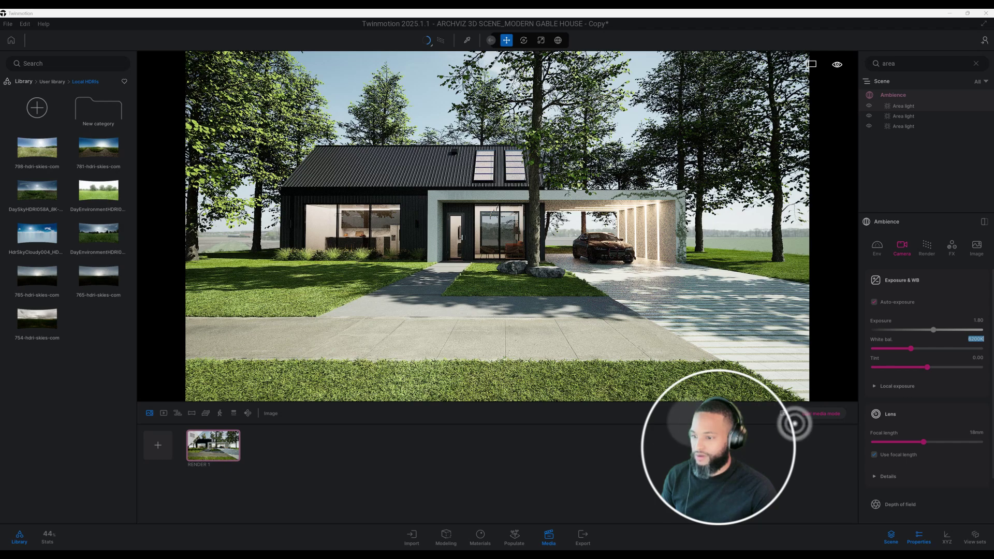
# Leave media mode, pick the Neon 02 material from a carport wall strip, set its glow to 5, and return to RENDER 1
pyautogui.click(820, 414)
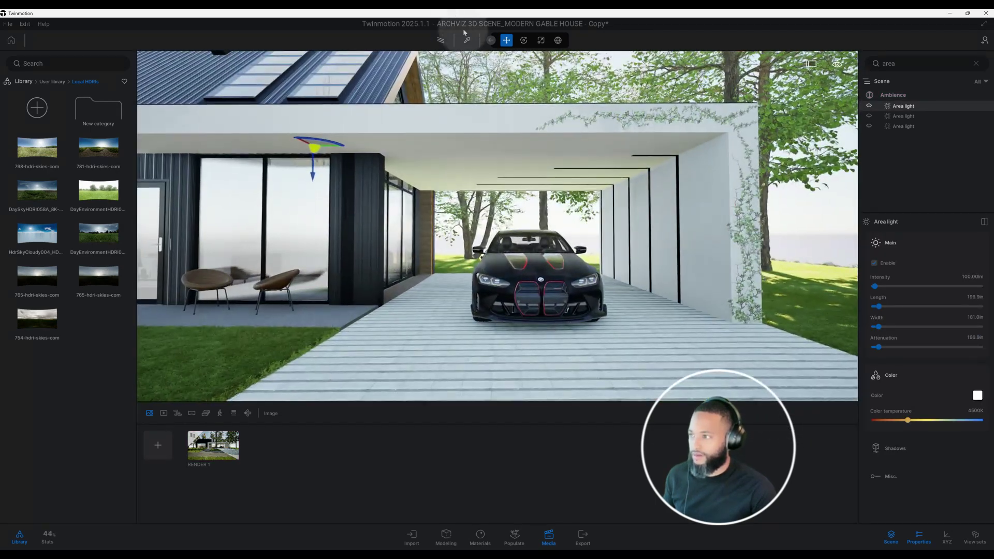
pyautogui.click(465, 41)
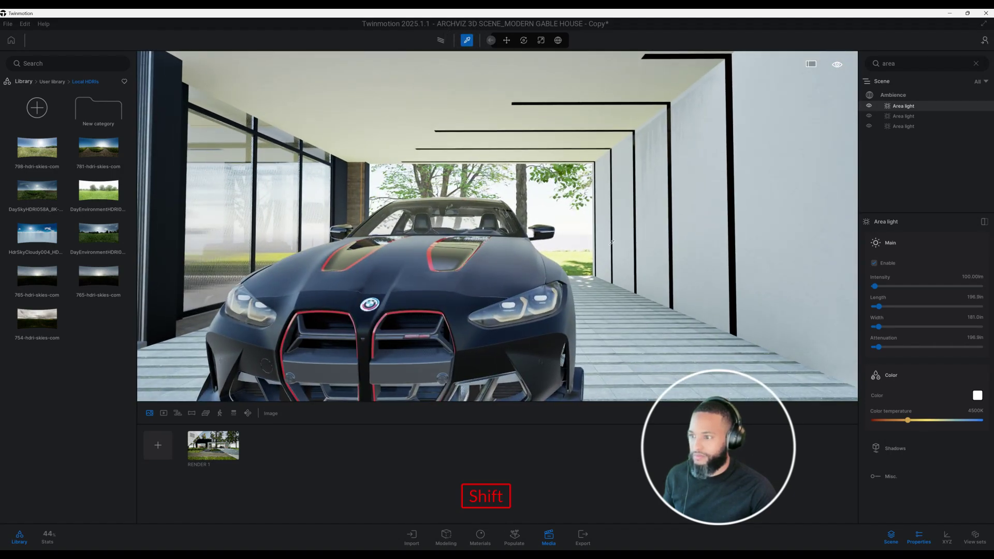
pyautogui.keyDown('shift'); pyautogui.moveTo(497, 226); pyautogui.dragTo(528, 225, button='middle'); pyautogui.keyUp('shift')
pyautogui.keyDown('shift'); pyautogui.moveTo(703, 200); pyautogui.dragTo(732, 200, button='middle'); pyautogui.keyUp('shift')
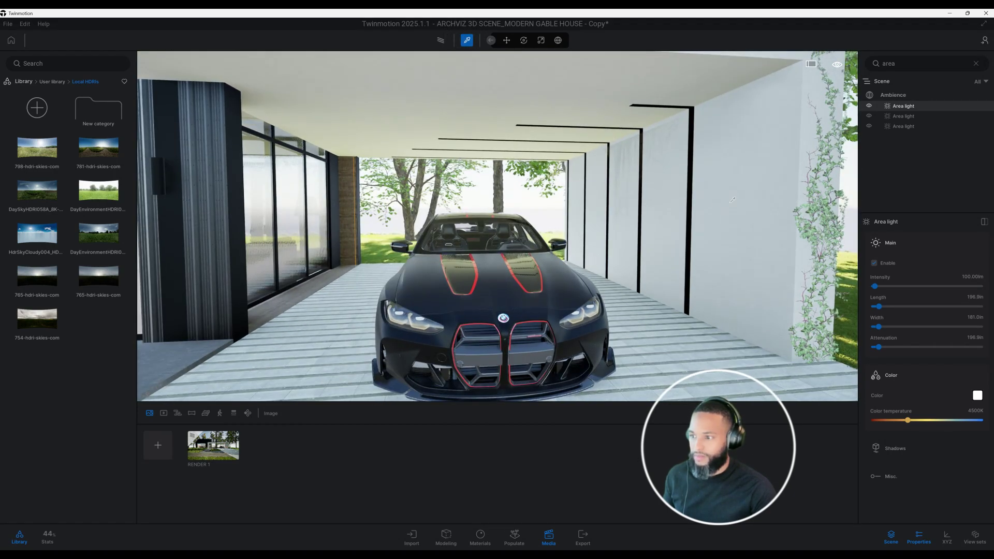
pyautogui.click(691, 221)
pyautogui.click(978, 344)
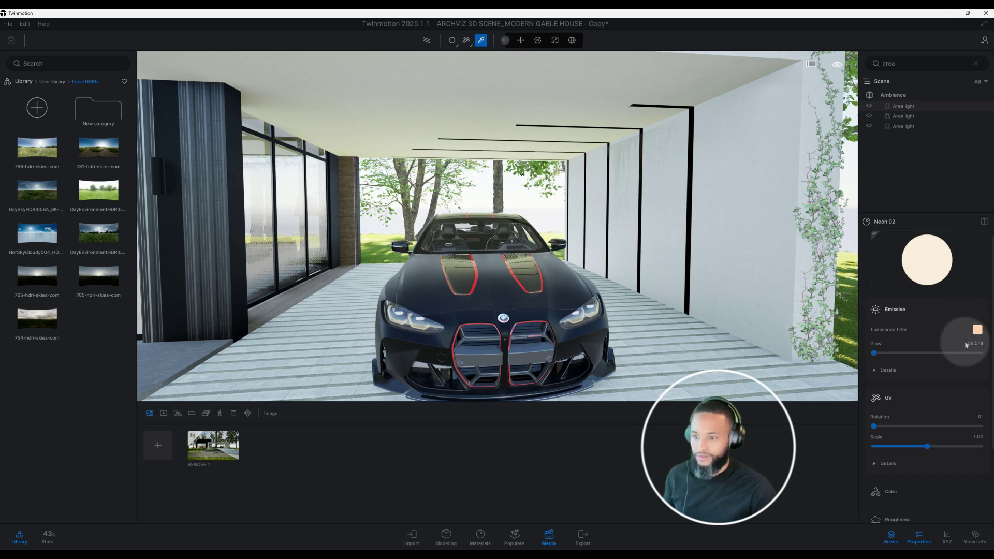
pyautogui.click(981, 344)
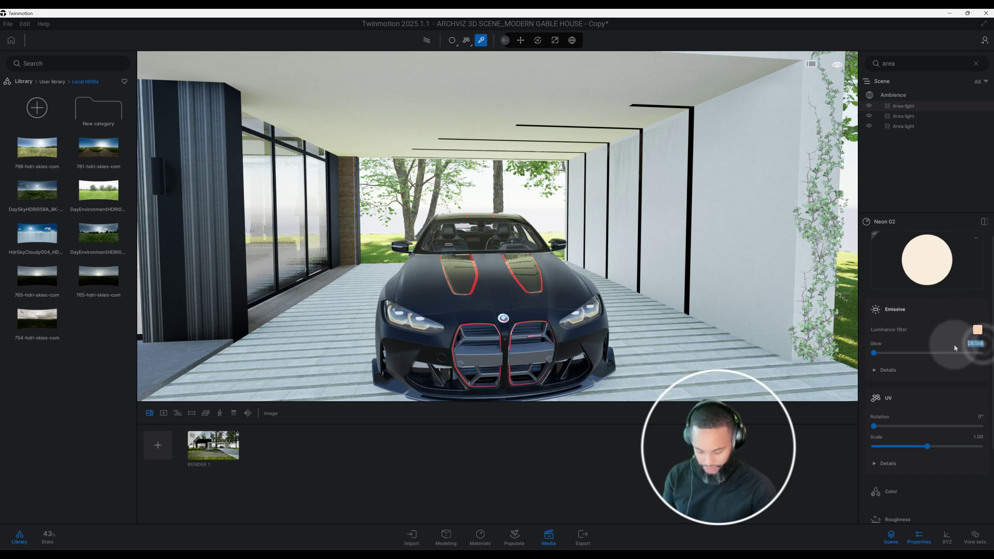
pyautogui.write('5')
pyautogui.press('Return')
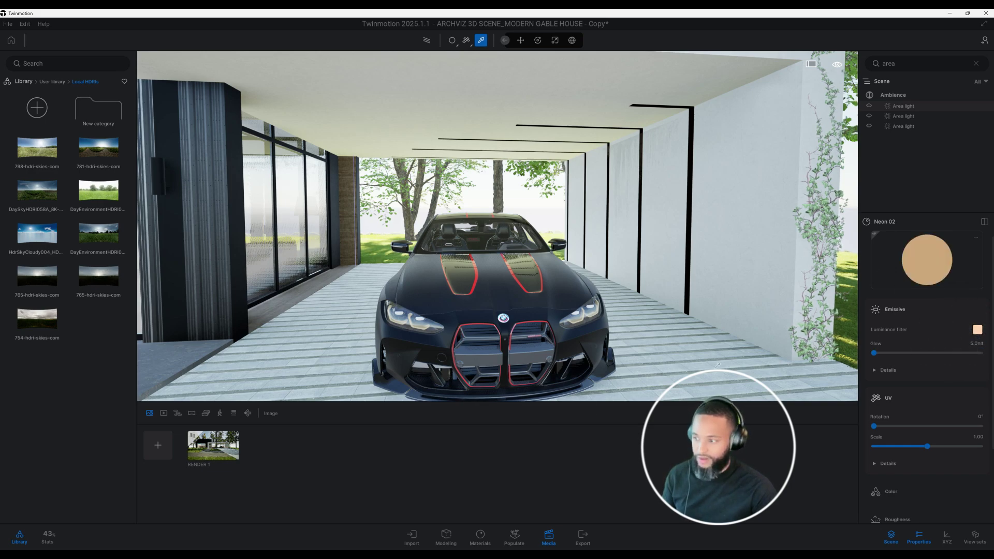
pyautogui.click(217, 453)
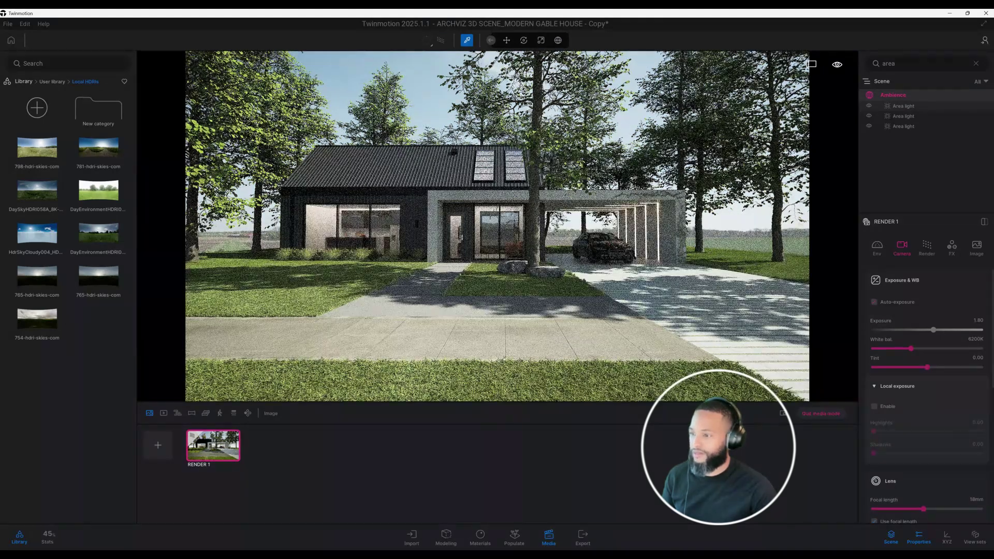
# Leave media mode and inspect the carport strips and their Neon 02 material up close
pyautogui.click(831, 416)
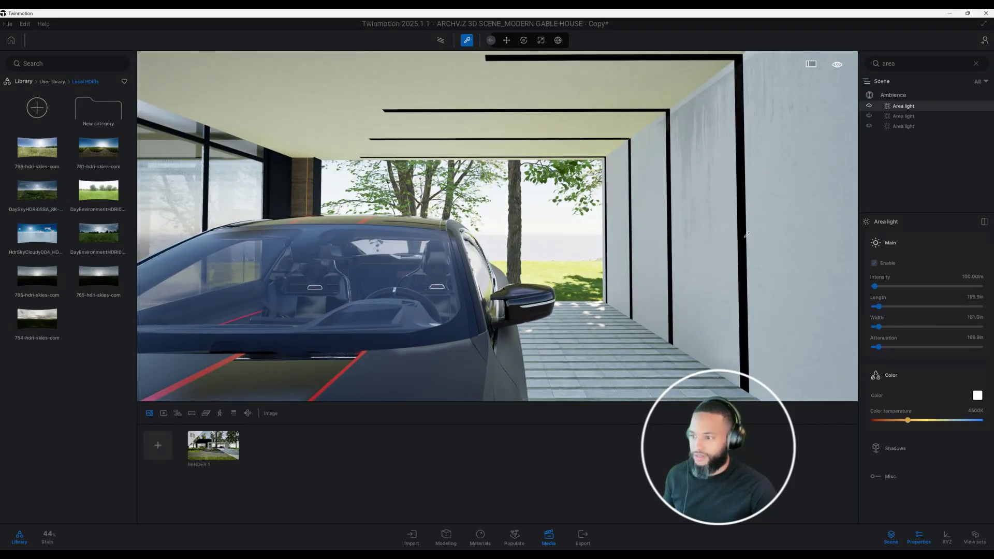
pyautogui.click(746, 235)
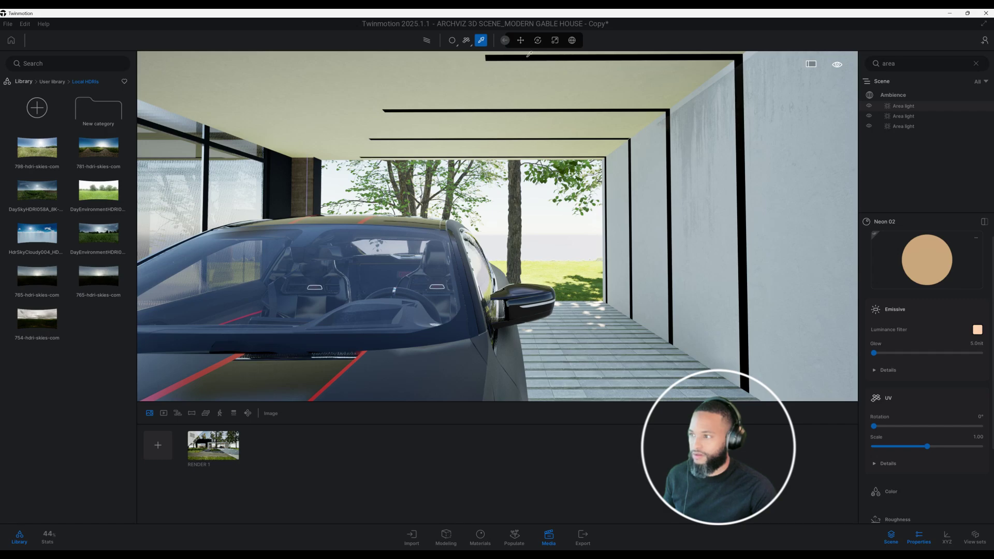
pyautogui.press('s')
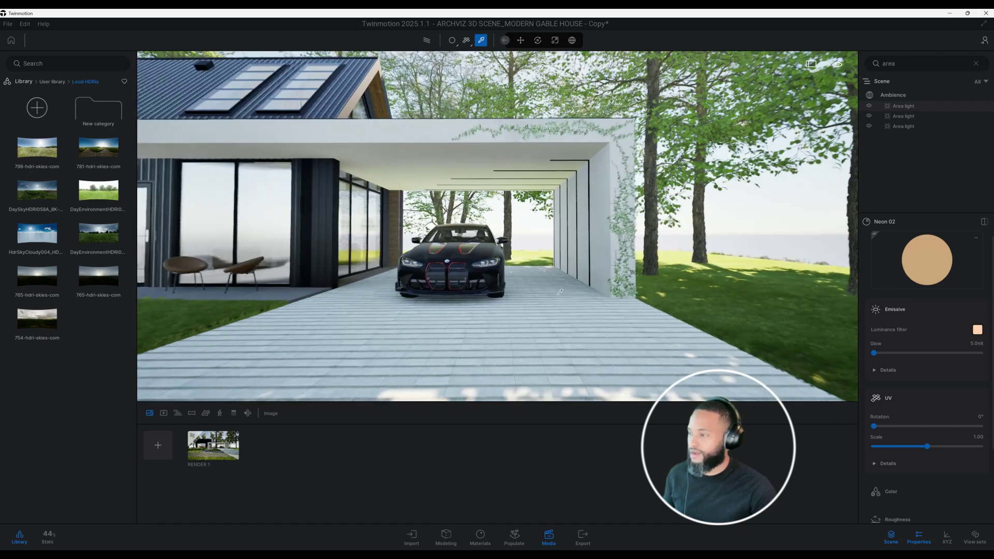
pyautogui.press('a')
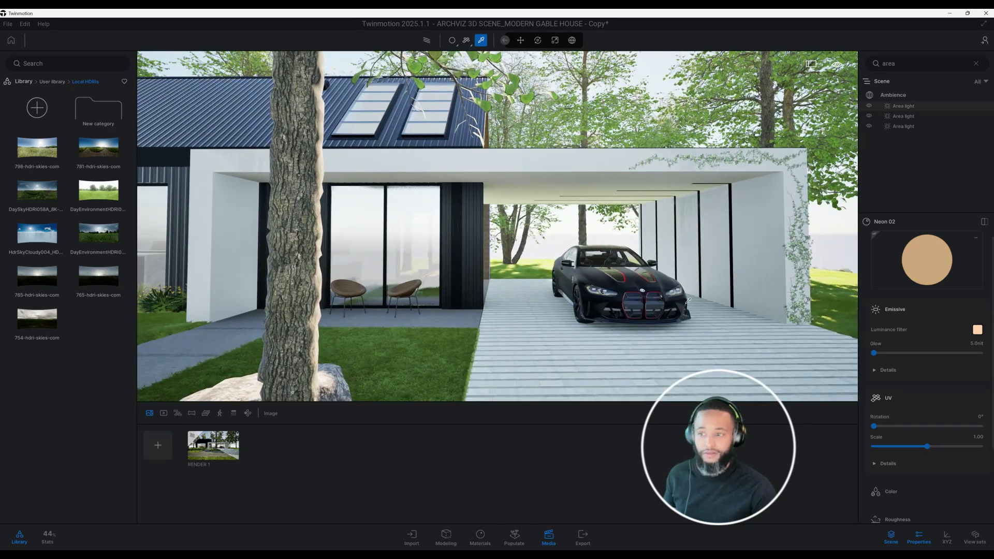
# Enable local exposure for RENDER 1, with highlights and shadows both at 1.00
pyautogui.click(235, 445)
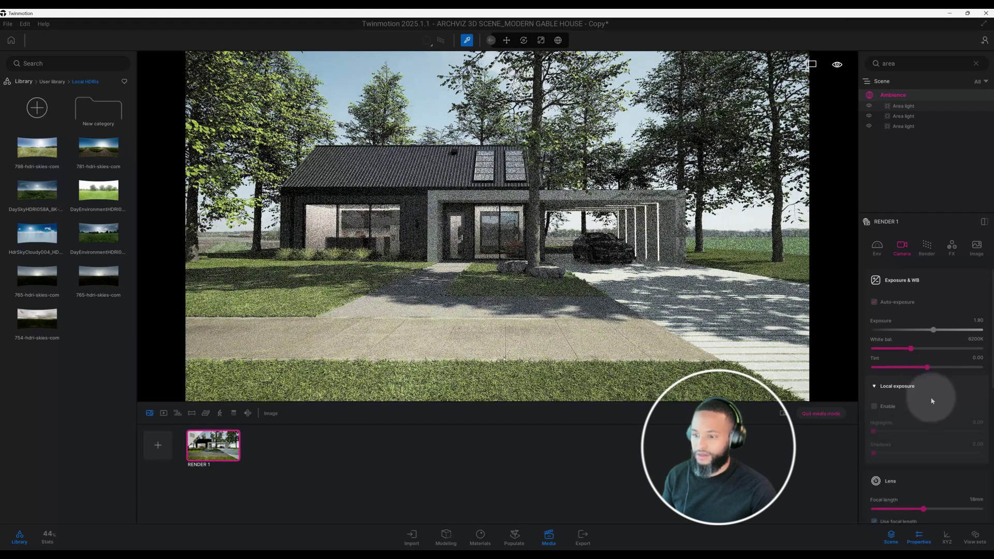
pyautogui.click(874, 406)
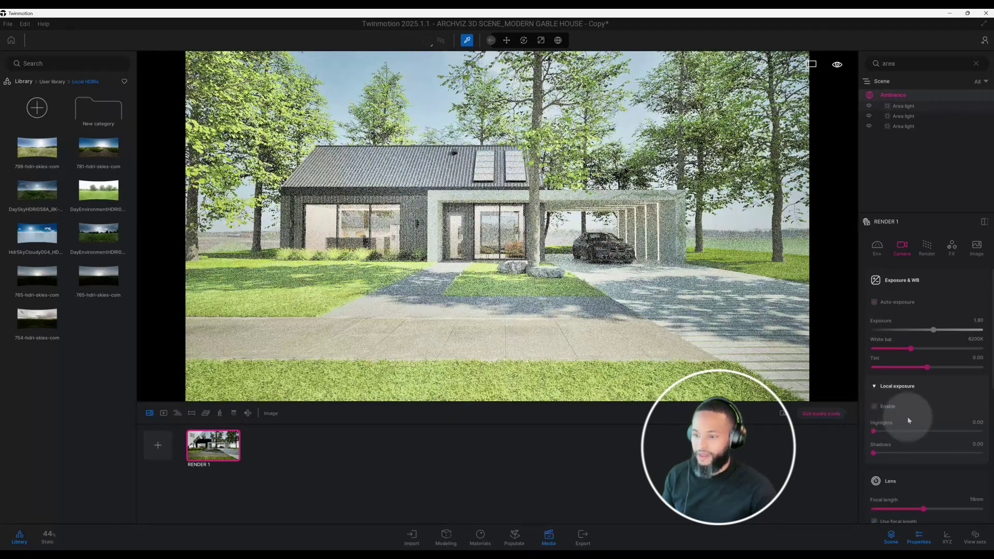
pyautogui.click(886, 407)
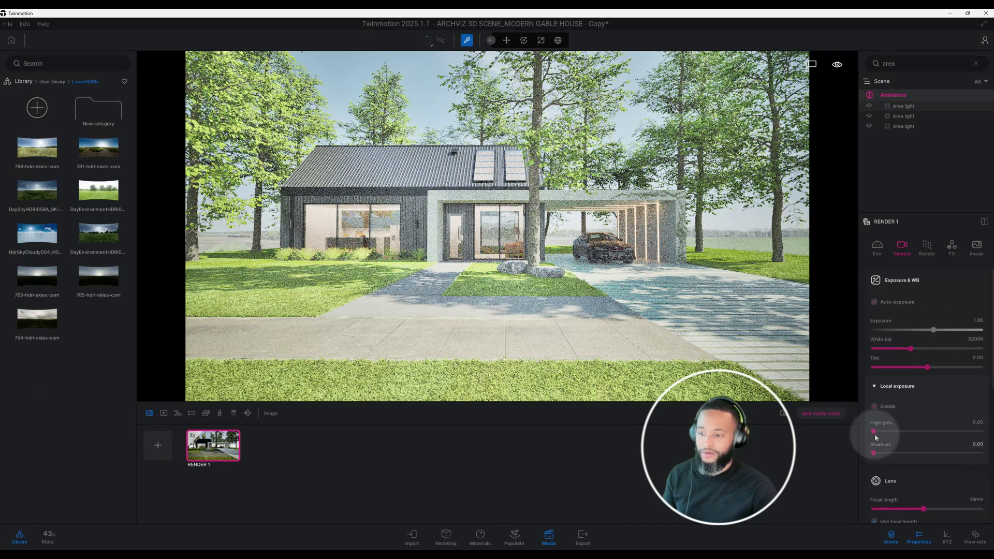
pyautogui.moveTo(874, 430); pyautogui.dragTo(988, 431)
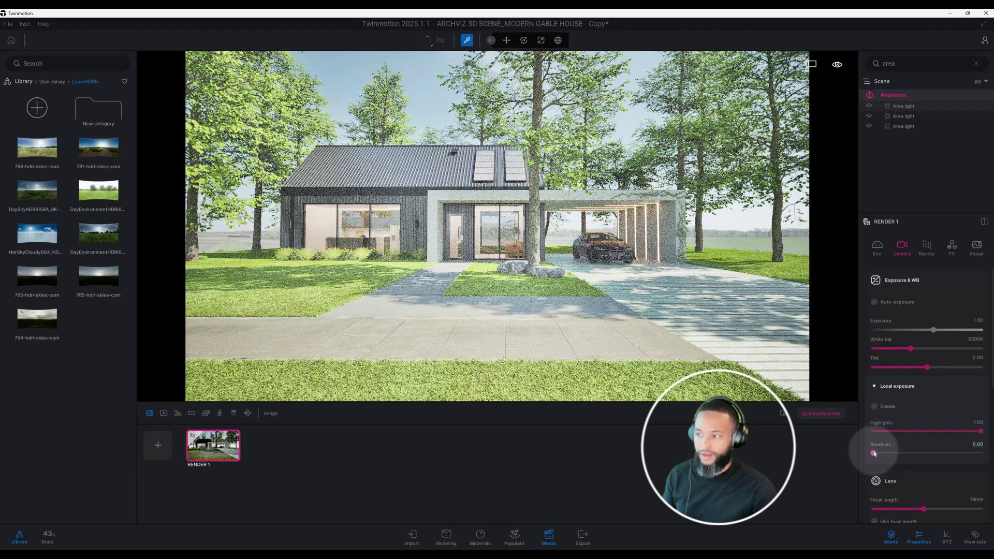
pyautogui.moveTo(873, 453); pyautogui.dragTo(990, 453)
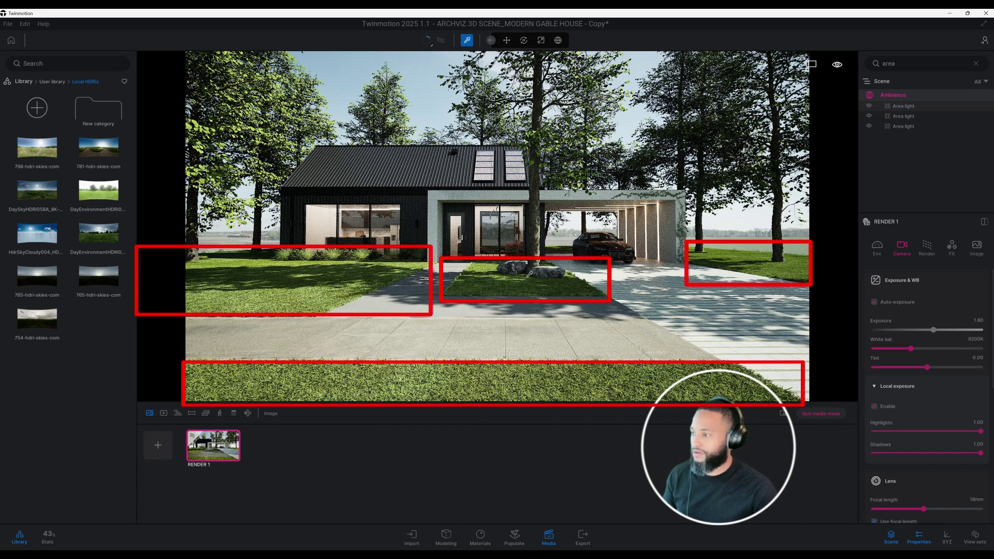
# Return the library to its top-level categories and leave the material picker
pyautogui.click(24, 82)
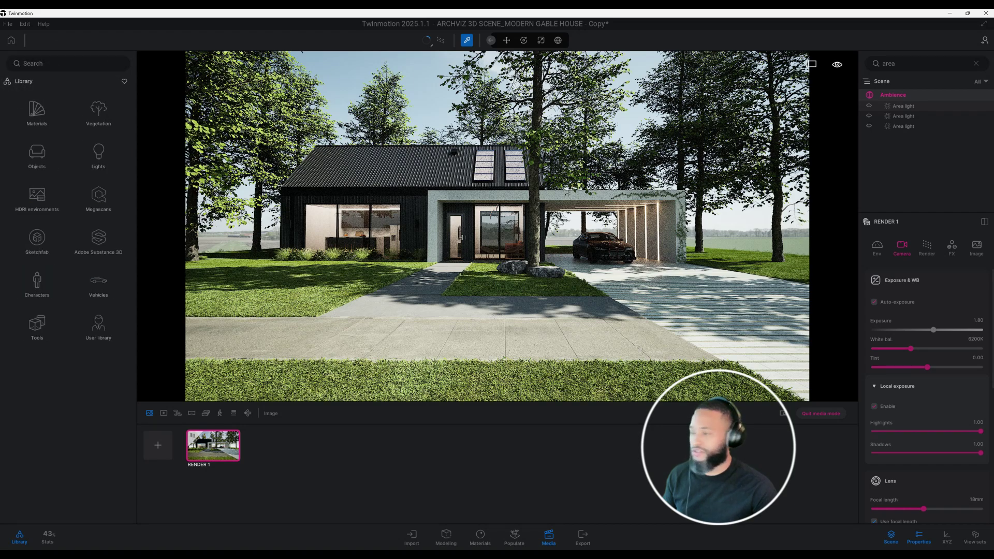
pyautogui.press('Escape')
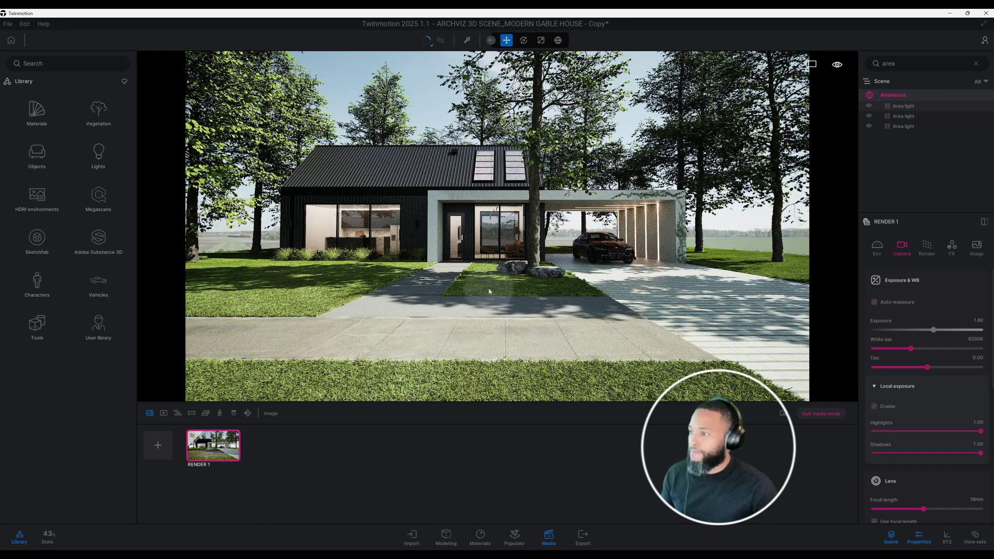
# Set RENDER 1's lens focal length to 21 mm
pyautogui.scroll(-3, 911, 400)
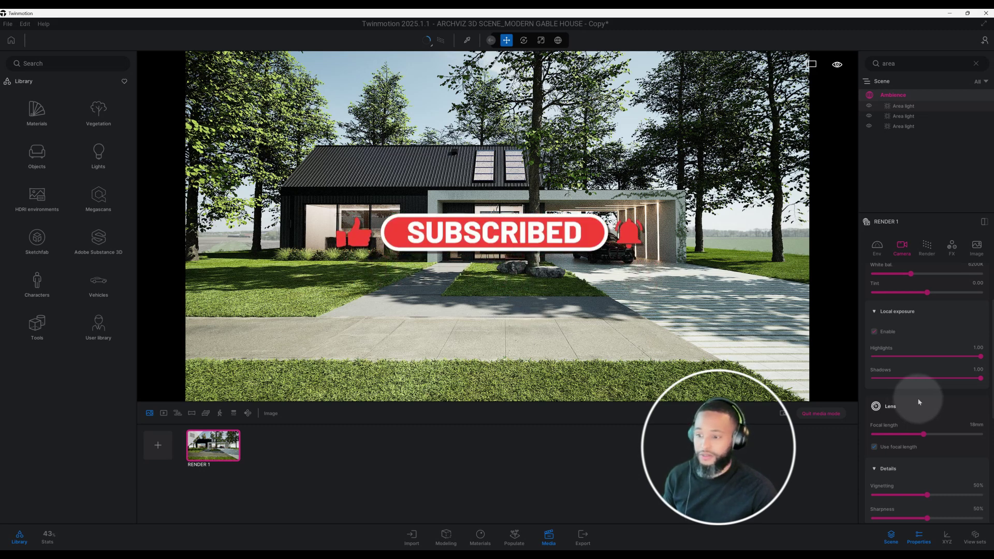
pyautogui.scroll(-1, 921, 396)
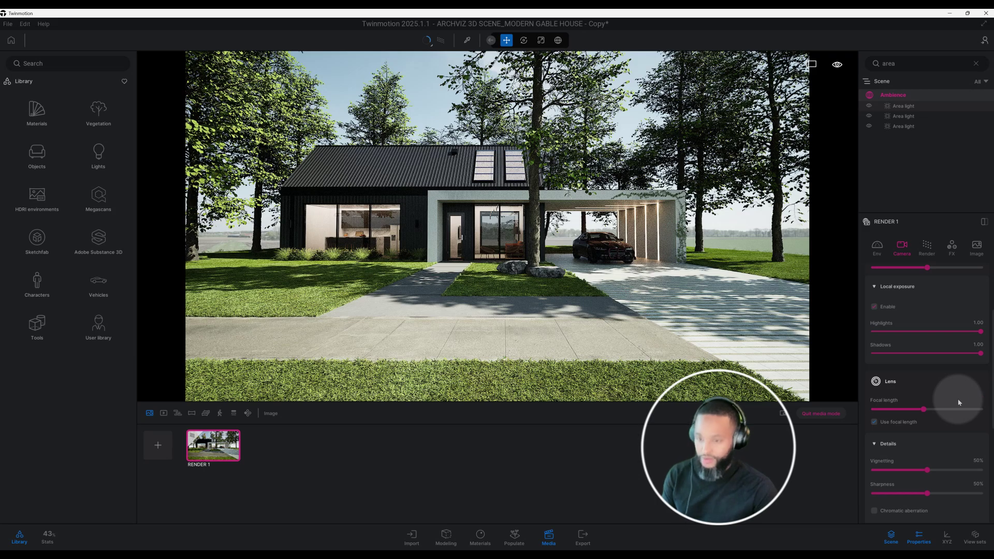
pyautogui.write('20')
pyautogui.press('Return')
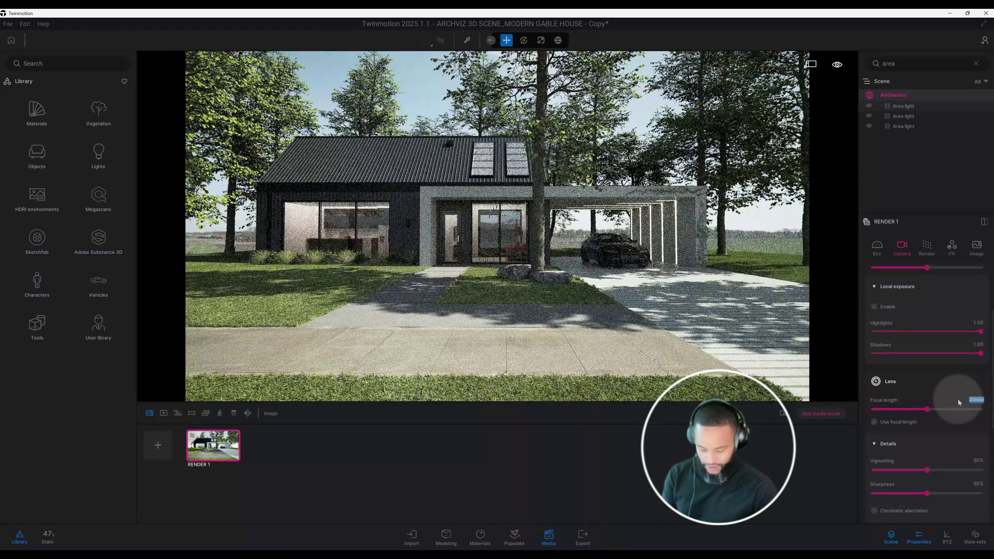
pyautogui.write('21')
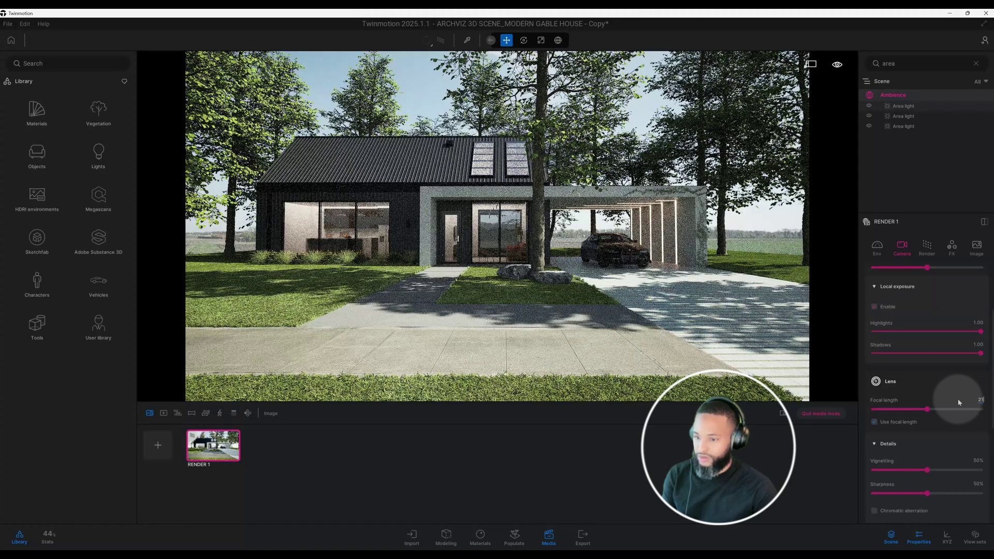
pyautogui.press('Return')
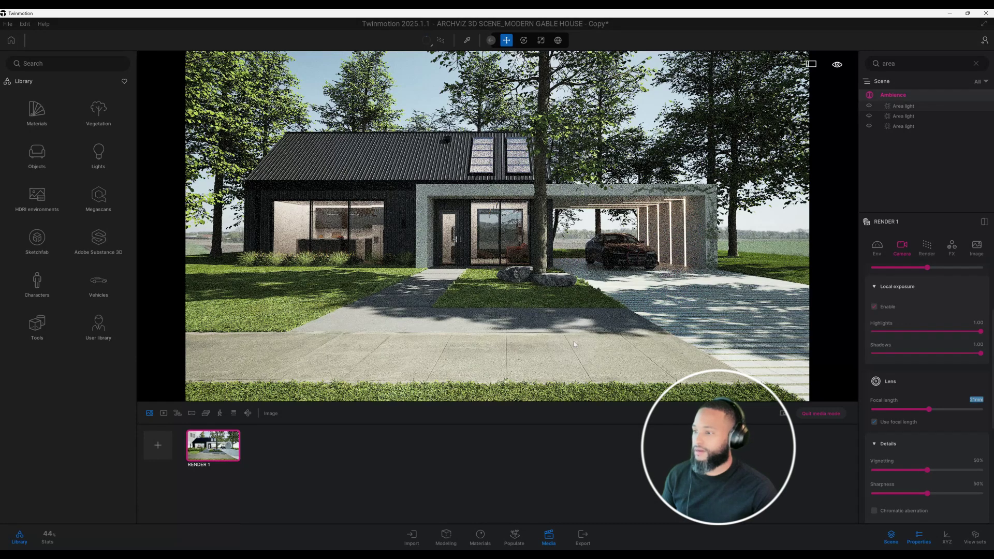
pyautogui.scroll(-1, 940, 409)
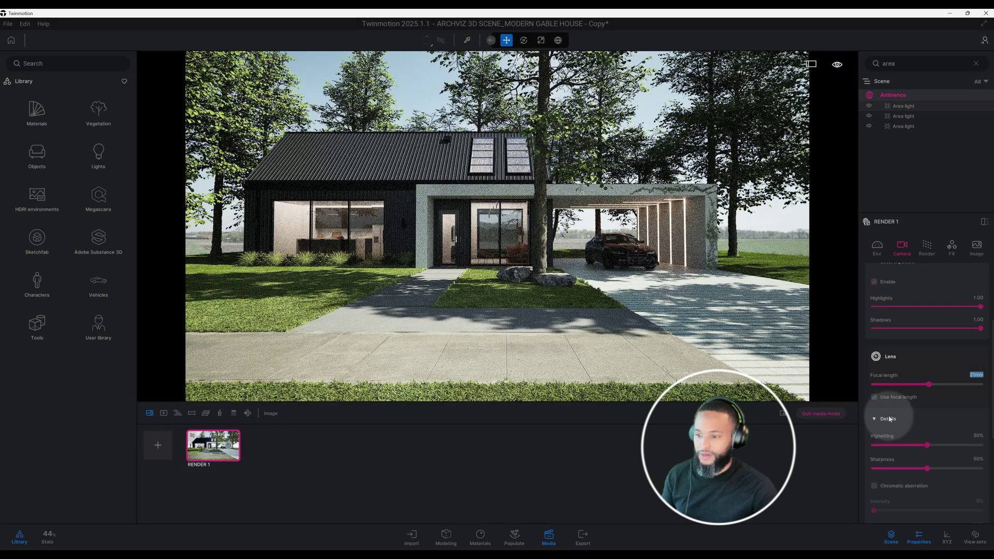
# Save the project and set the lens vignetting of RENDER 1 to 25%
pyautogui.hotkey('ctrl', 's')
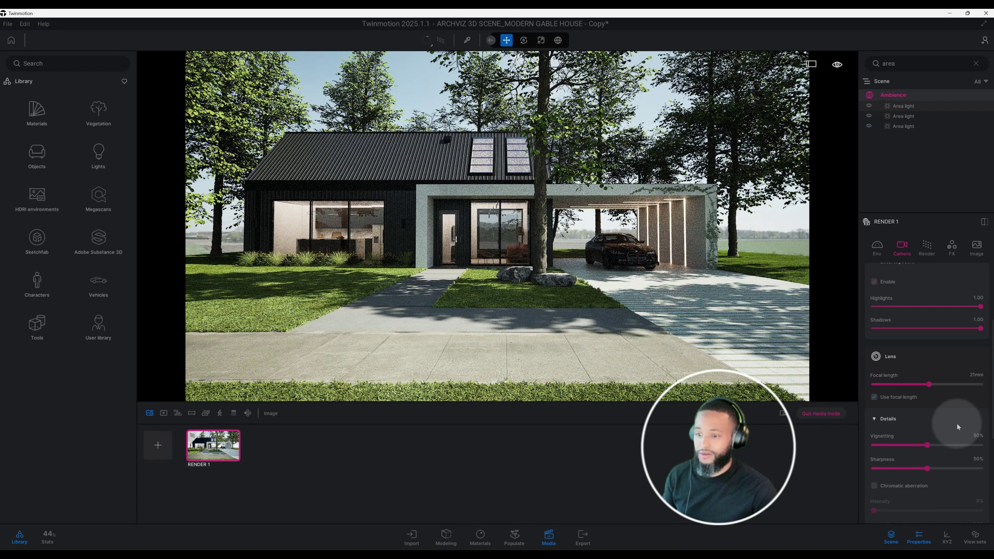
pyautogui.scroll(-1, 929, 397)
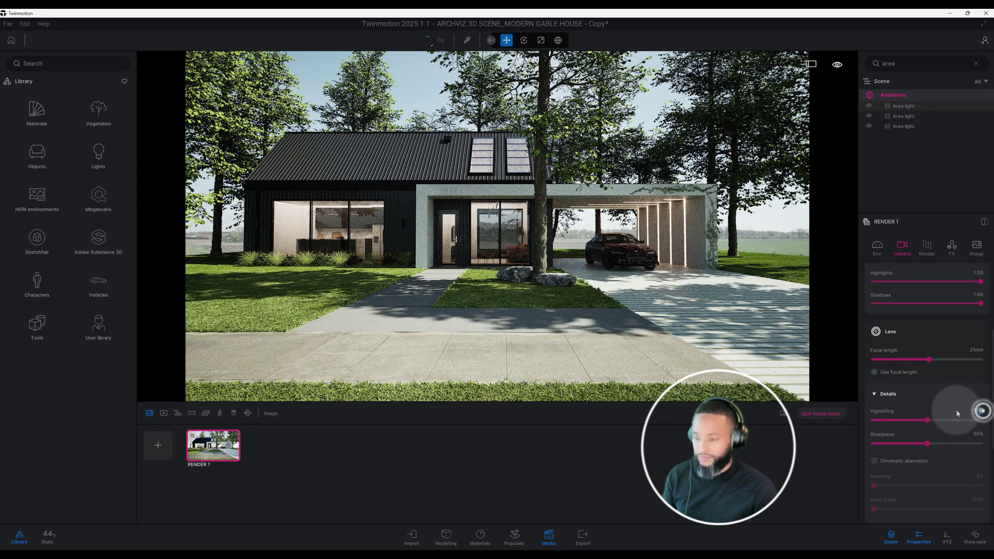
pyautogui.click(977, 411)
pyautogui.press('BackSpace')
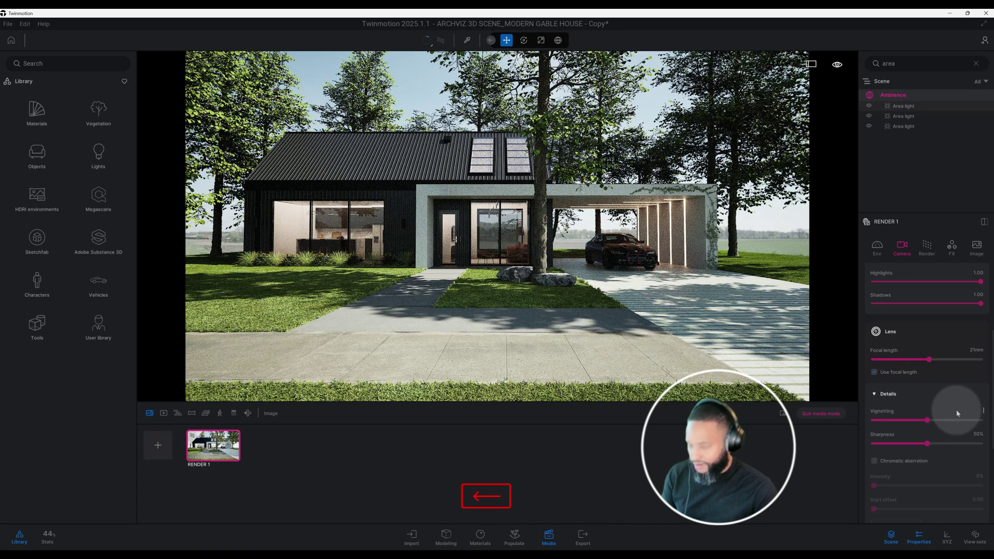
pyautogui.write('25')
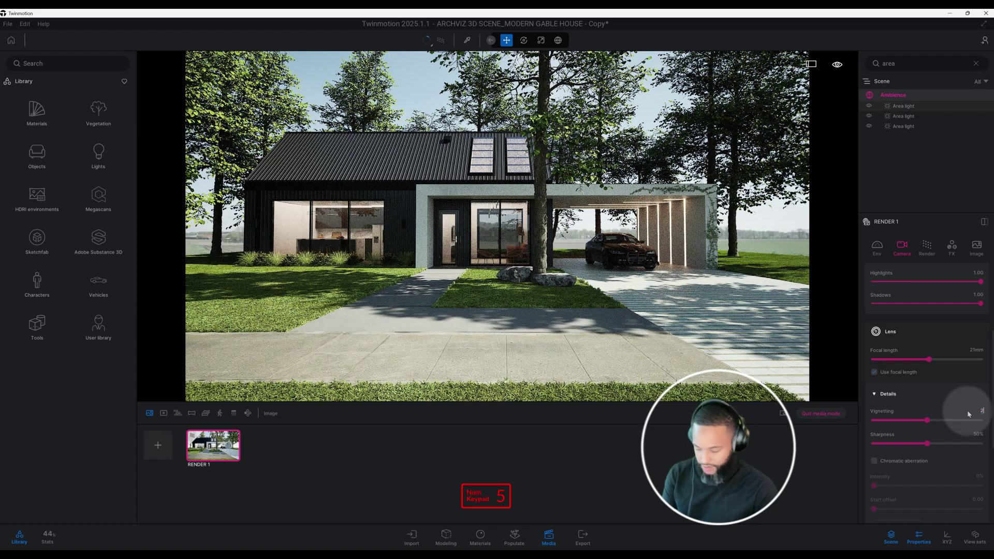
pyautogui.press('Return')
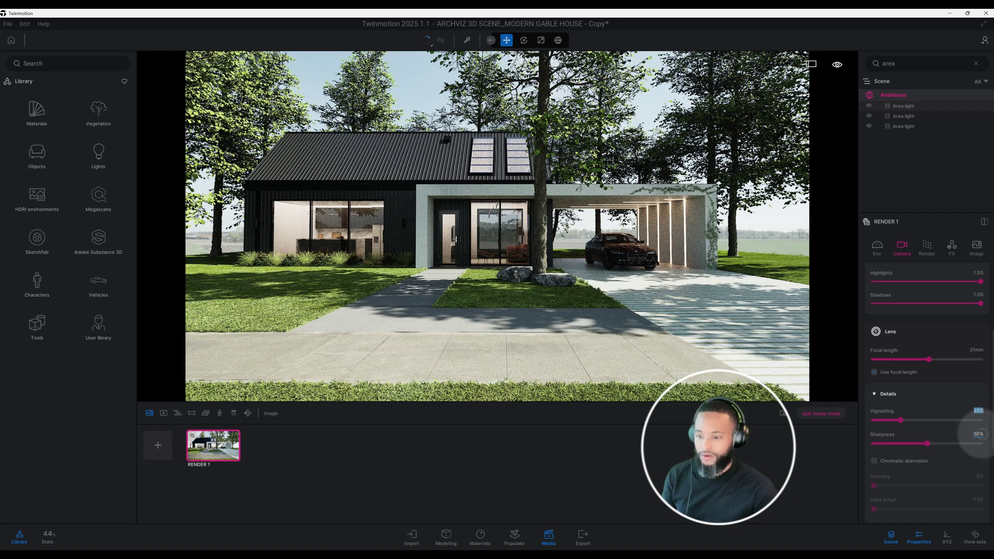
# Set the lens sharpness of RENDER 1 to 20%
pyautogui.click(980, 433)
pyautogui.press('BackSpace')
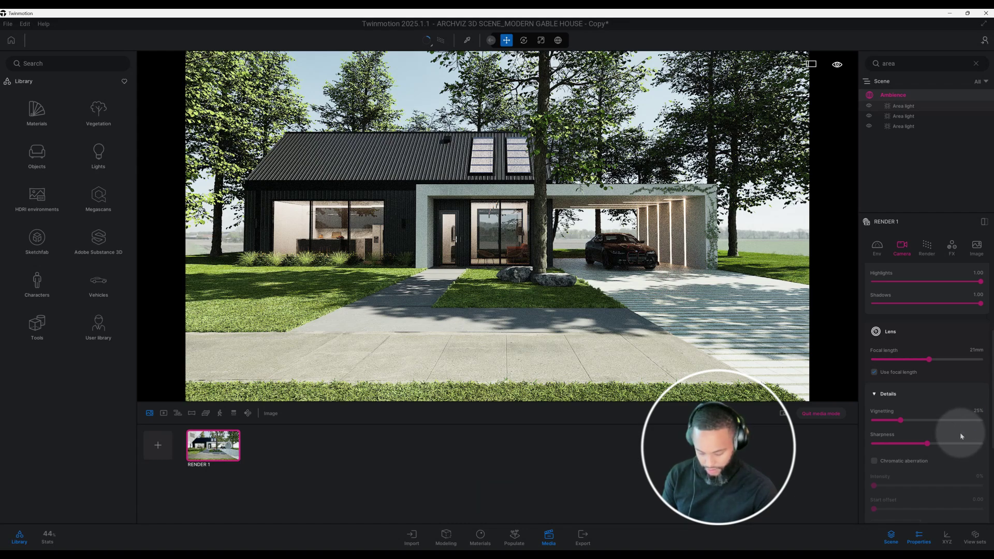
pyautogui.write('20')
pyautogui.press('Return')
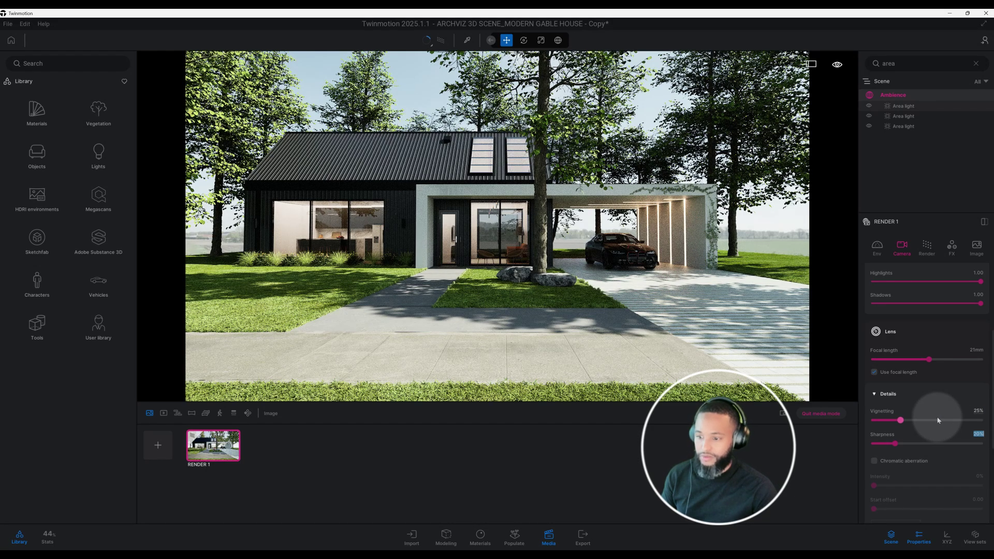
# Enable parallelism in RENDER 1's lens details to straighten the camera's vertical lines
pyautogui.scroll(-3, 938, 420)
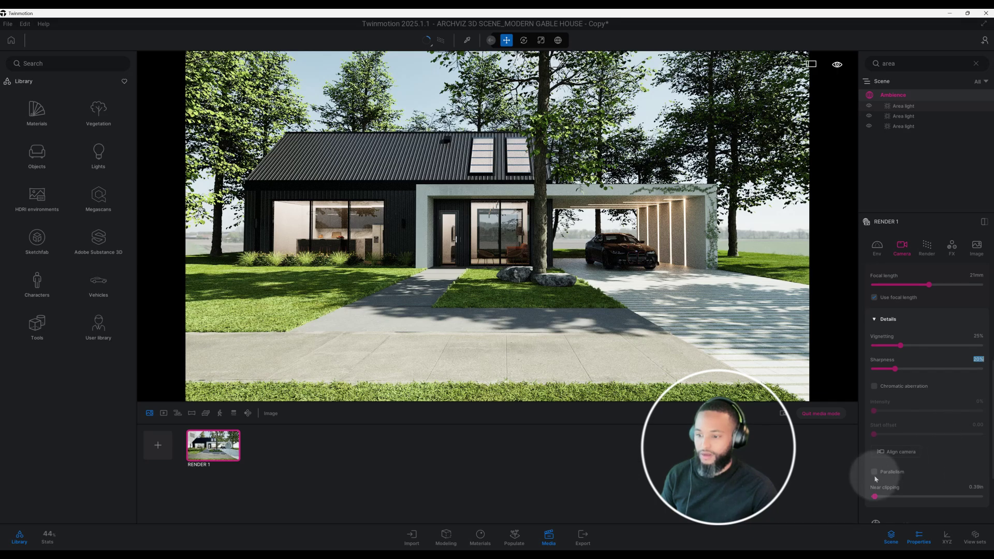
pyautogui.click(873, 472)
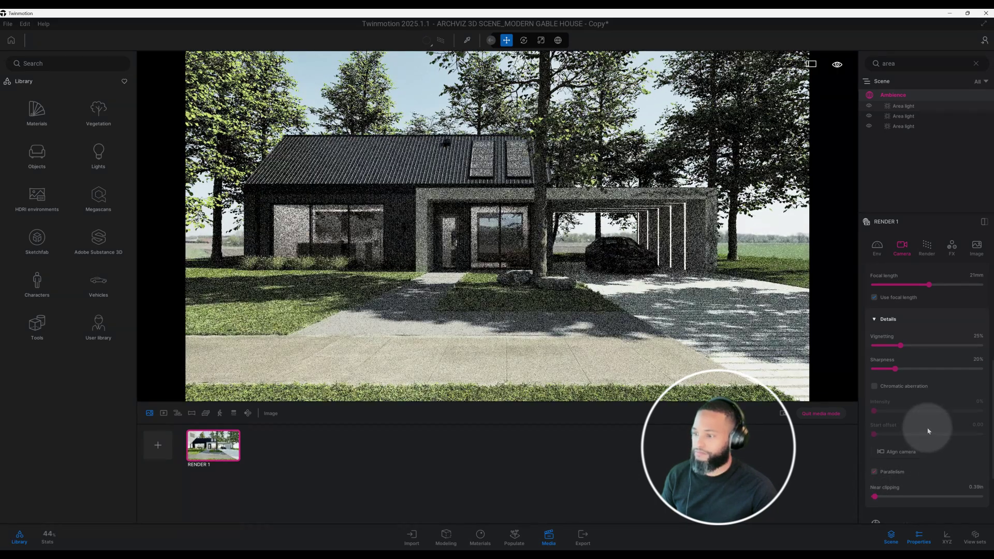
pyautogui.scroll(-3, 940, 430)
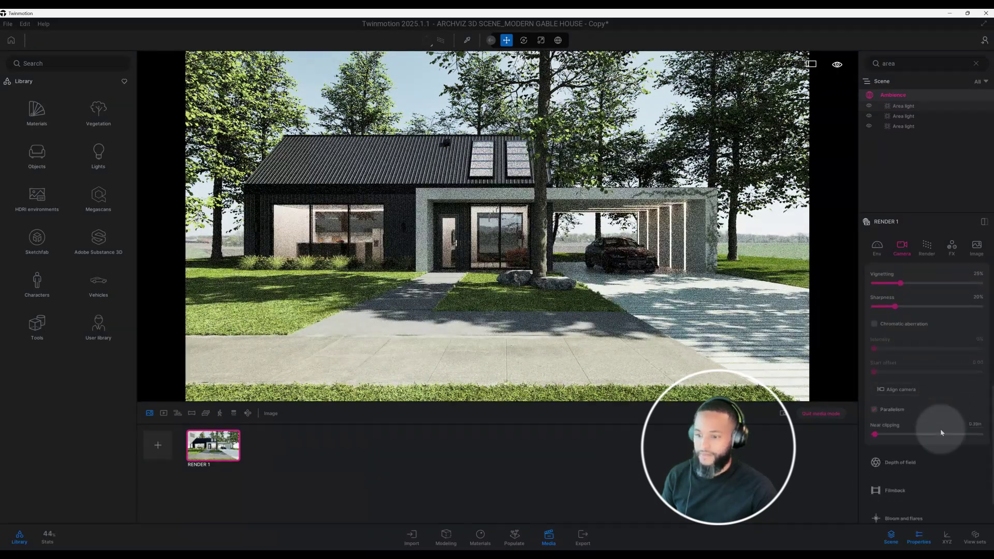
pyautogui.scroll(-2, 940, 428)
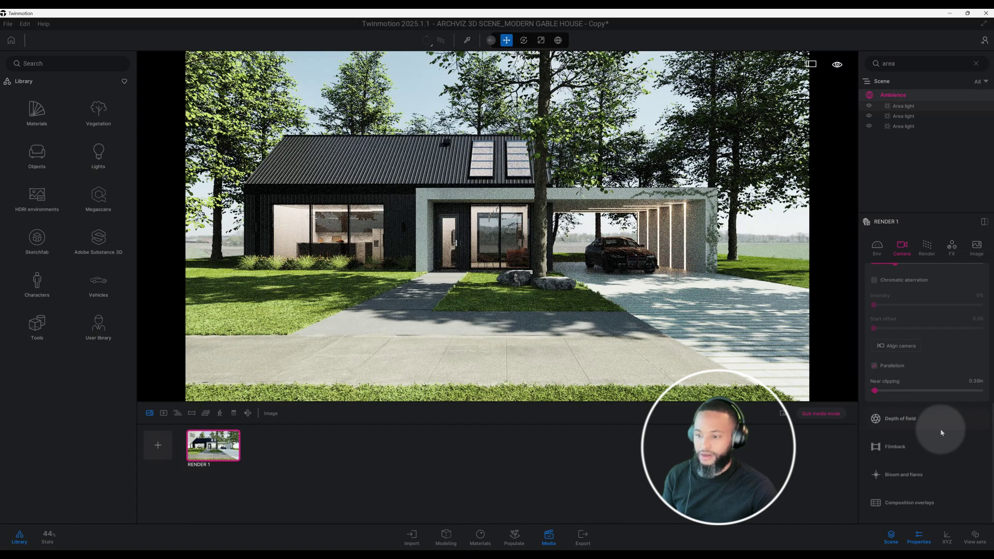
# Set the Path Tracer's max bounces to 30 in RENDER 1's detailed render quality settings
pyautogui.click(923, 247)
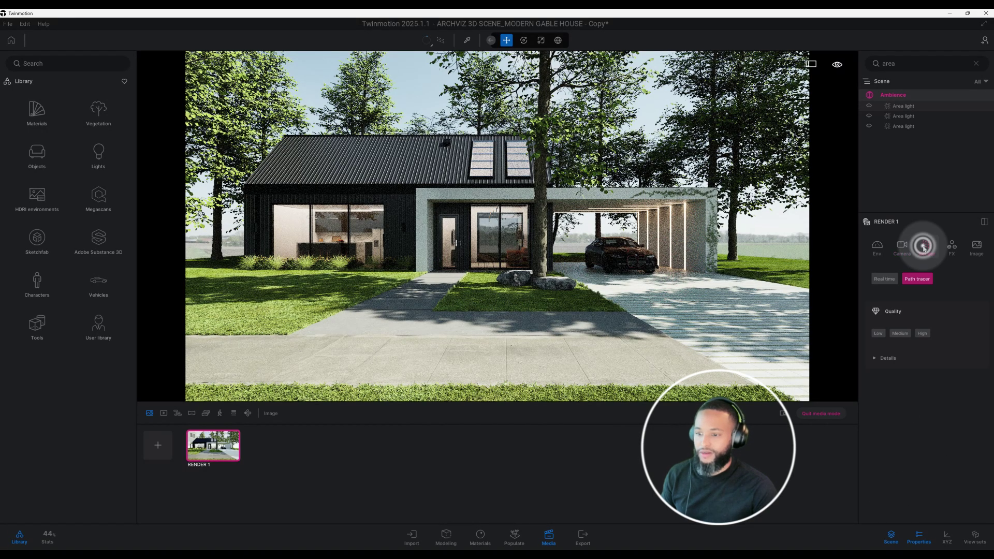
pyautogui.click(895, 360)
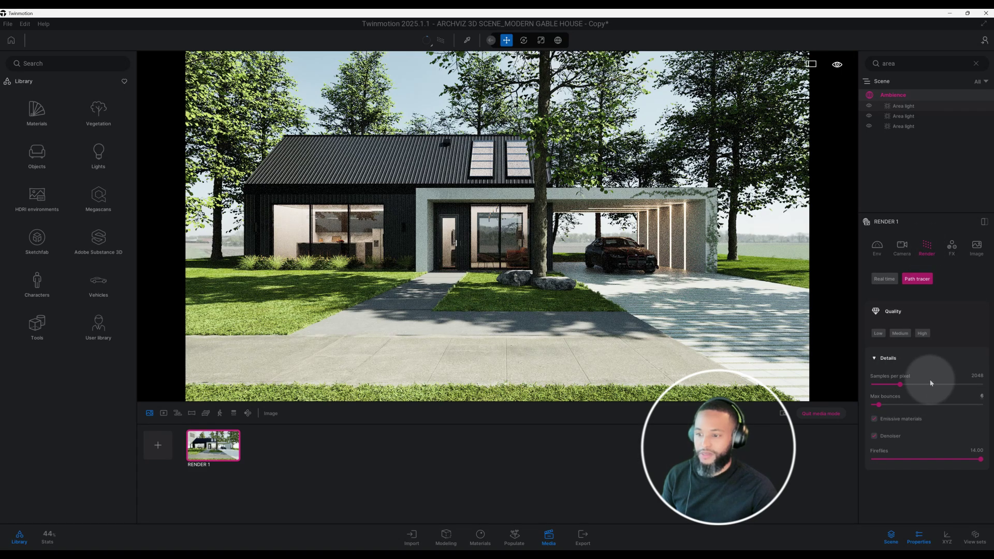
pyautogui.click(980, 396)
pyautogui.write('30')
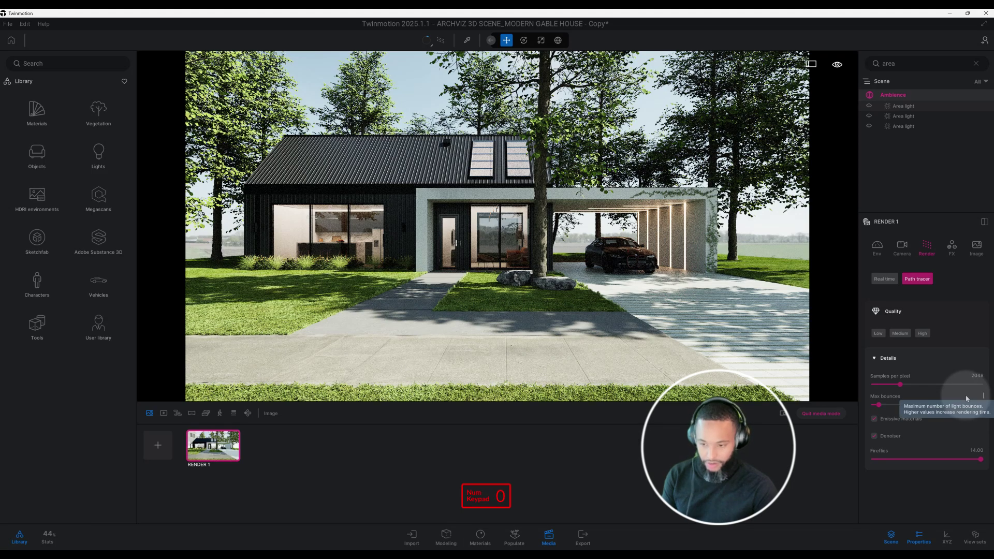
pyautogui.press('Return')
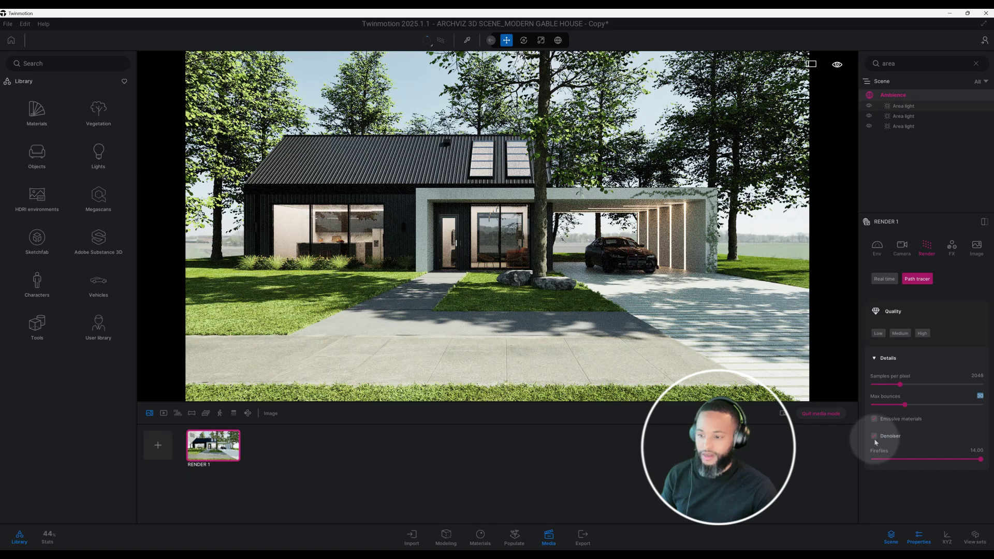
# Set the Path Tracer's fireflies value to 5.00 and open RENDER 1's FX settings
pyautogui.click(977, 450)
pyautogui.press('BackSpace')
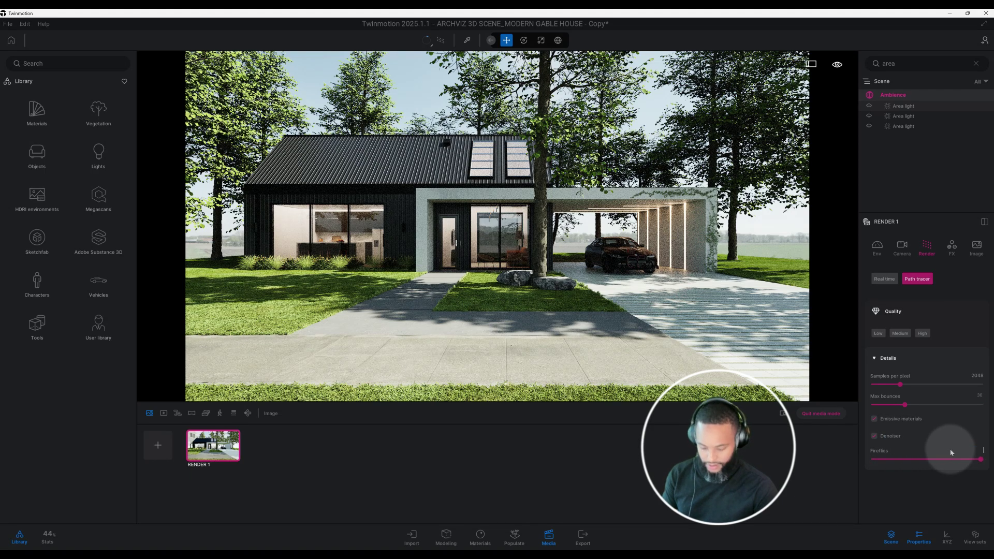
pyautogui.write('5')
pyautogui.press('Return')
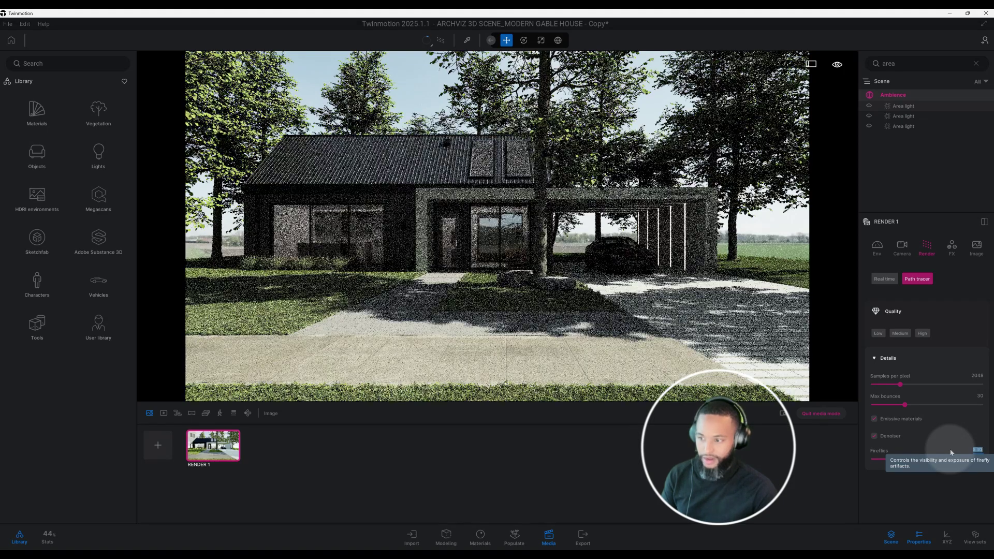
pyautogui.click(952, 247)
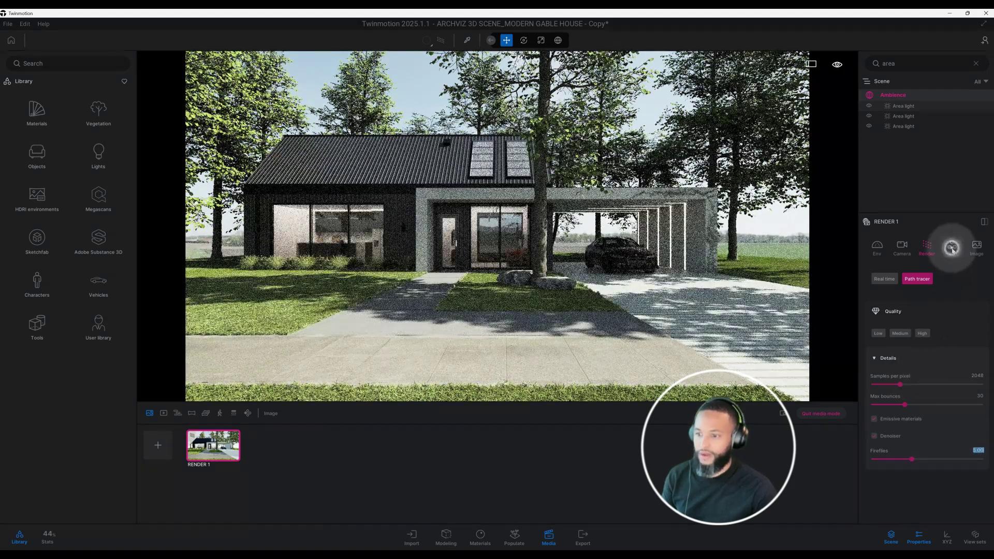
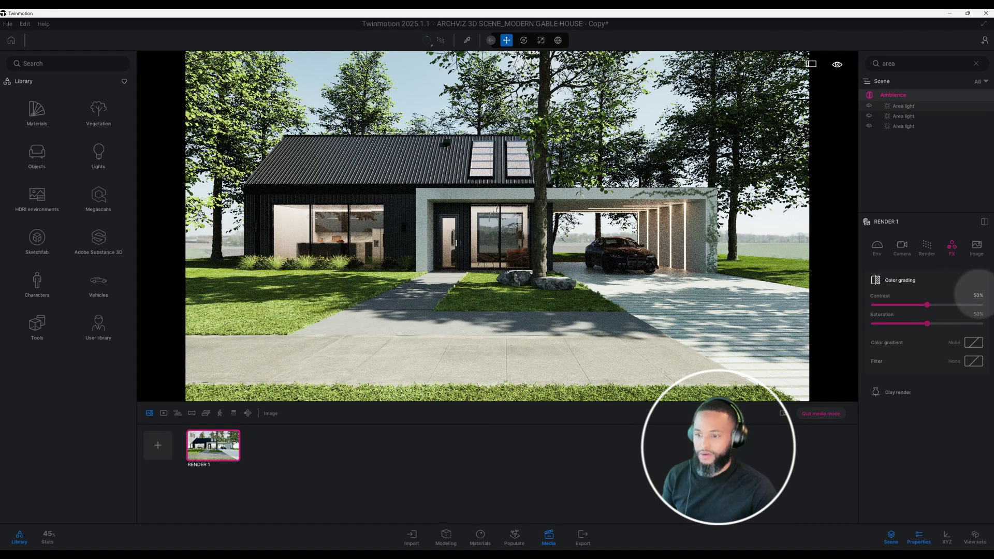
# Set RENDER 1's color grading contrast to 38% and saturation to 55%
pyautogui.click(981, 296)
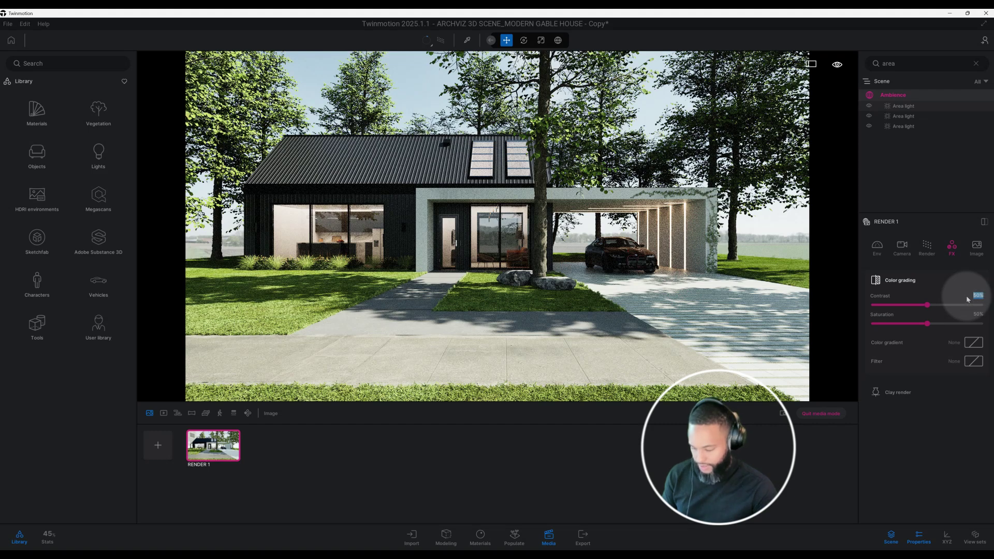
pyautogui.press('BackSpace')
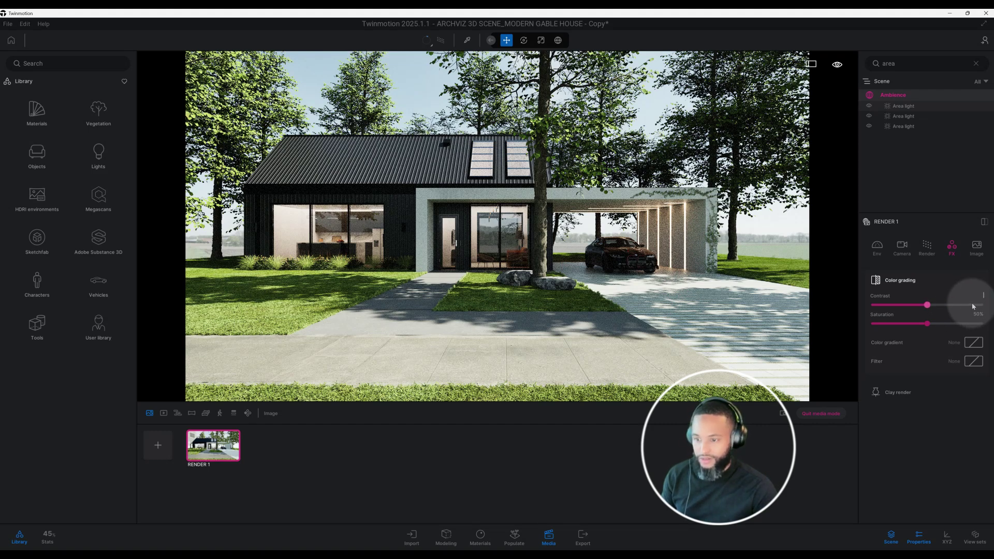
pyautogui.write('38')
pyautogui.press('Return')
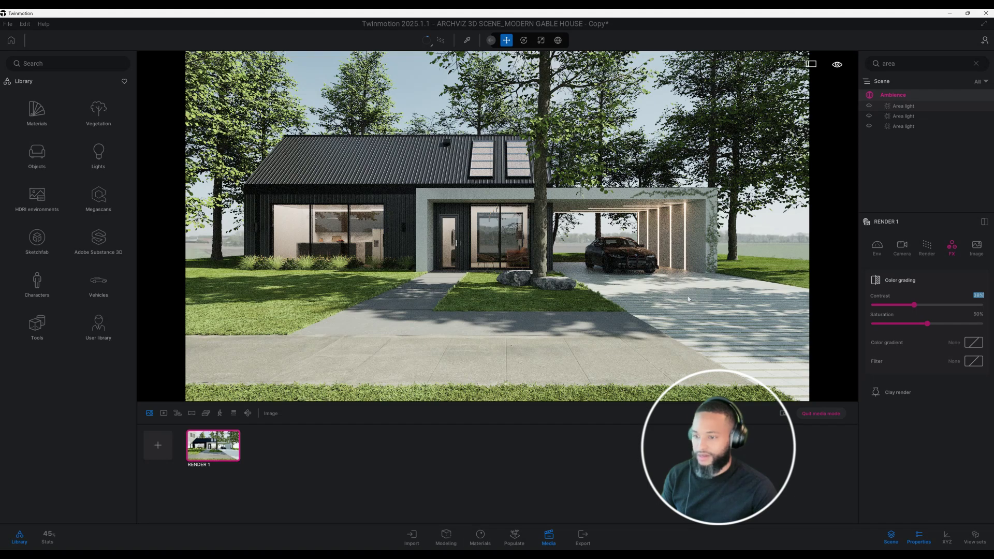
pyautogui.click(976, 312)
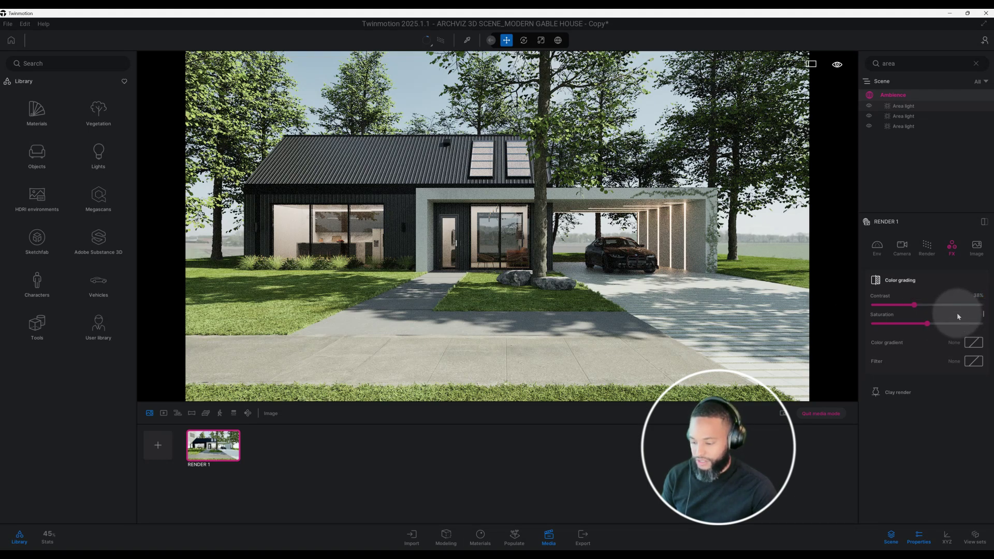
pyautogui.write('55')
pyautogui.press('Return')
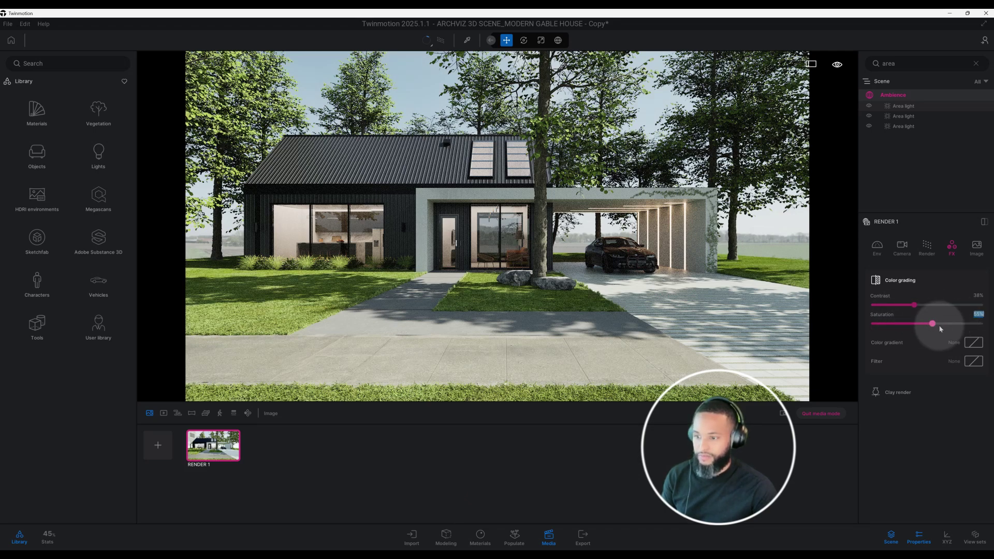
# Try the Anso, AUT, Copper, DT7, DT6, DT8 and ISM color gradients on RENDER 1
pyautogui.click(973, 341)
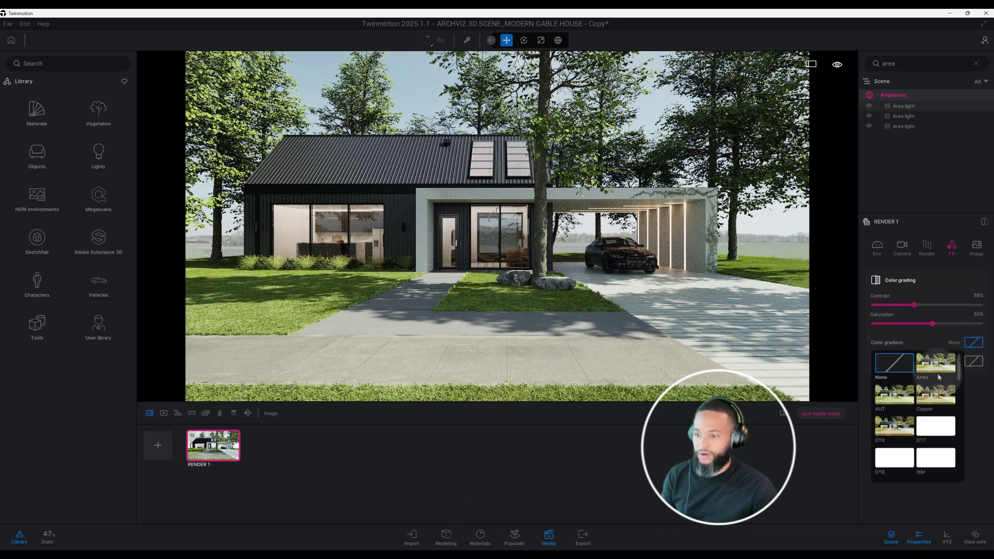
pyautogui.click(931, 365)
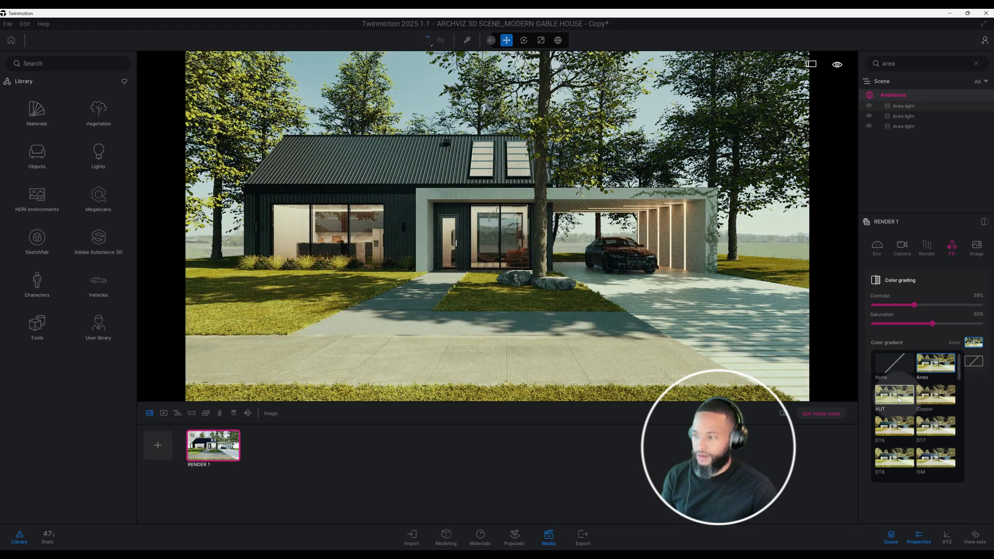
pyautogui.click(899, 396)
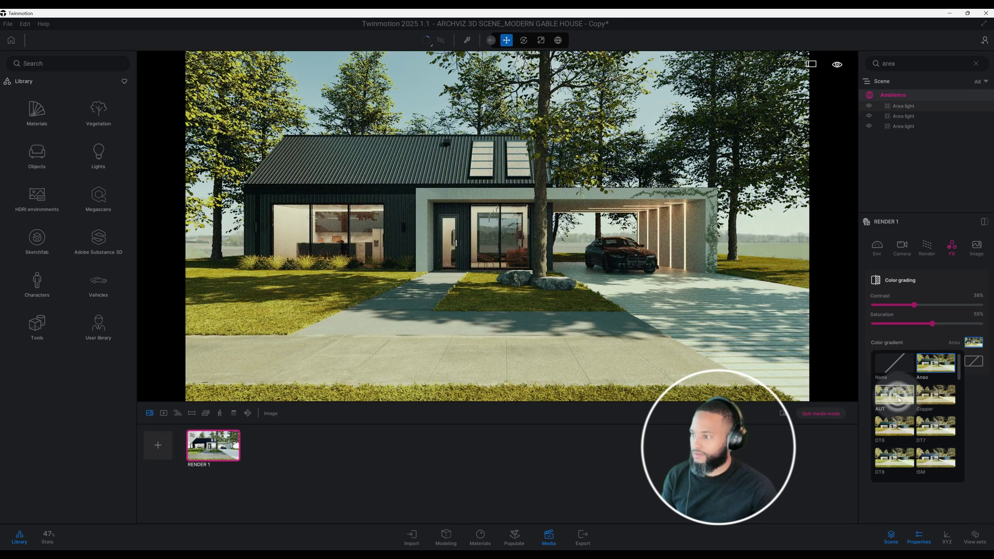
pyautogui.click(931, 398)
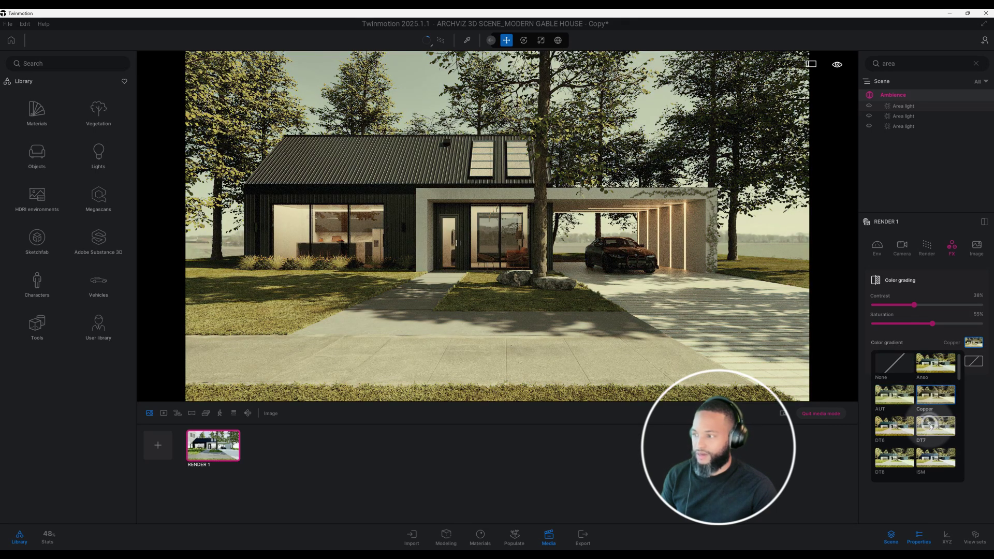
pyautogui.click(932, 427)
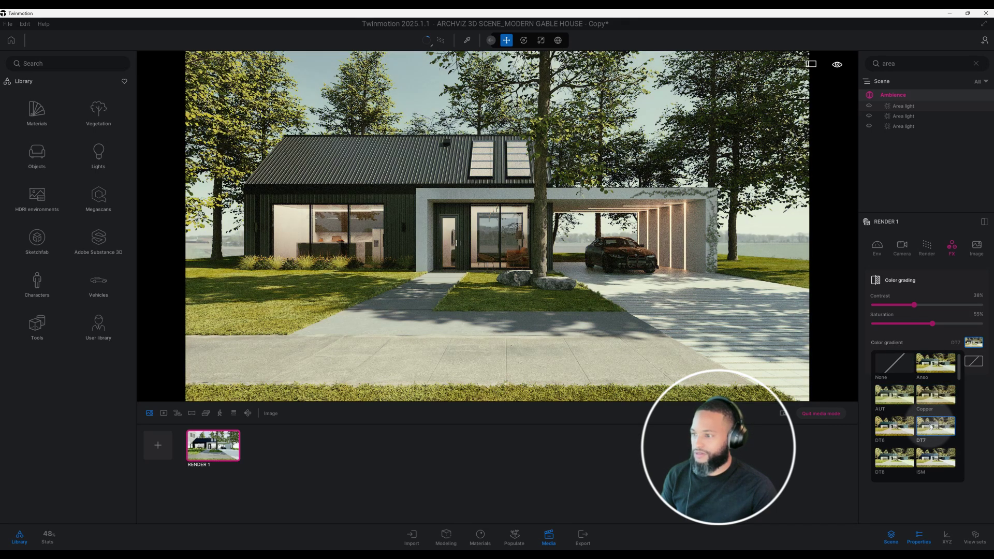
pyautogui.click(895, 427)
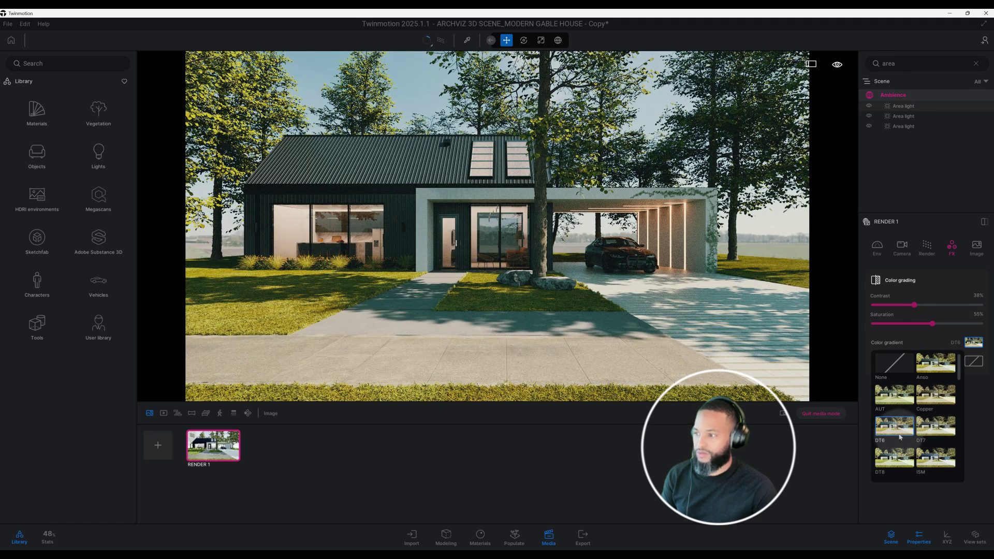
pyautogui.scroll(-1, 899, 436)
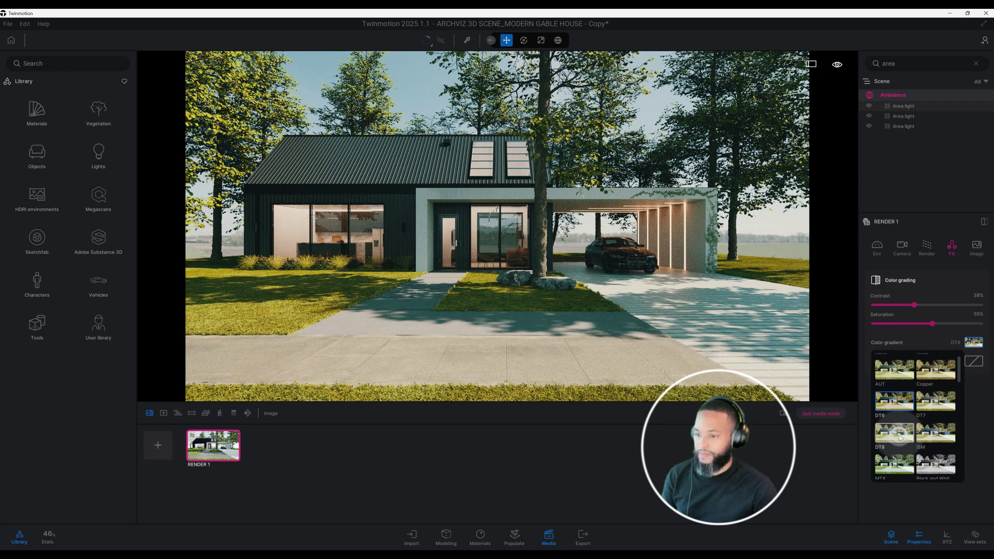
pyautogui.click(934, 435)
pyautogui.scroll(-1, 933, 437)
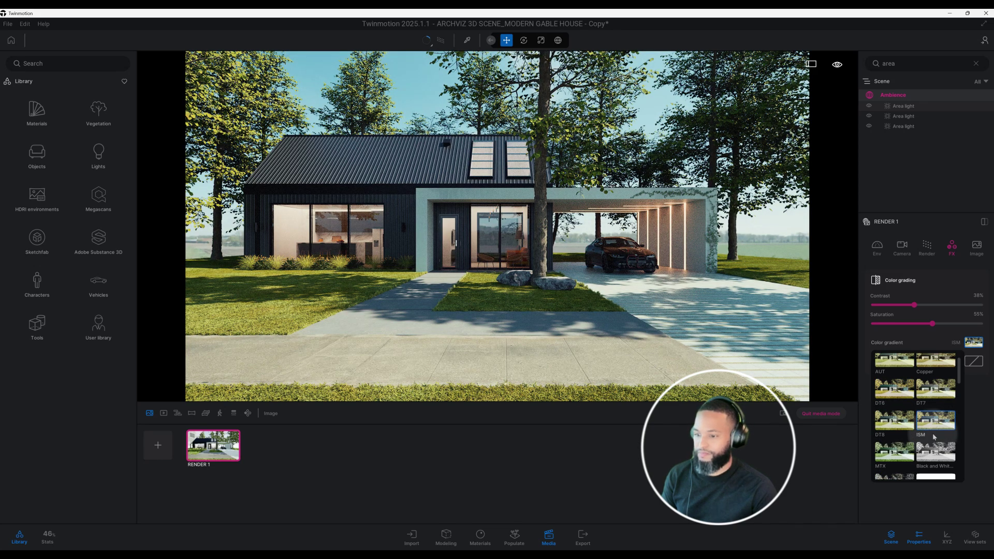
# Try the Beauty 1, Beauty 2 and Beauty 3 color gradients on RENDER 1
pyautogui.scroll(-2, 911, 440)
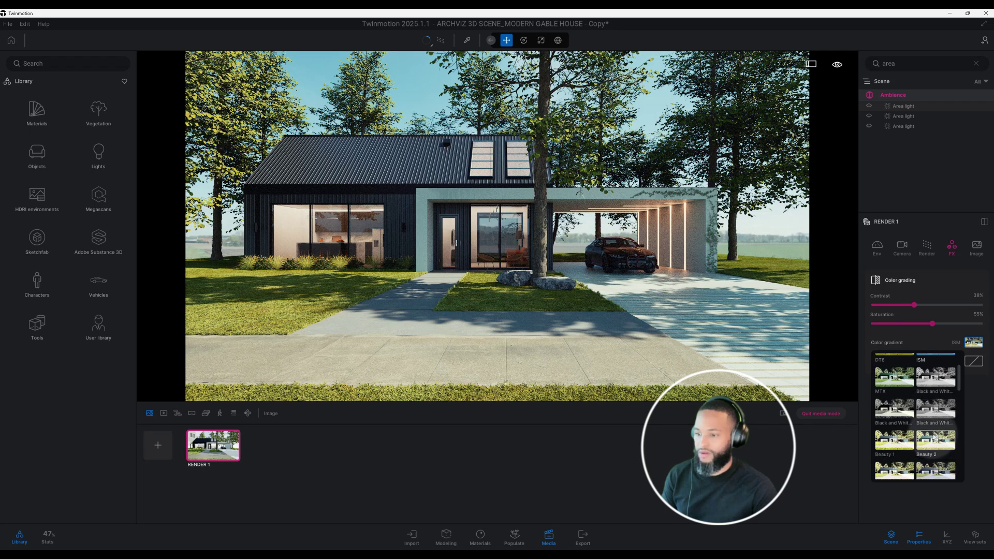
pyautogui.click(902, 442)
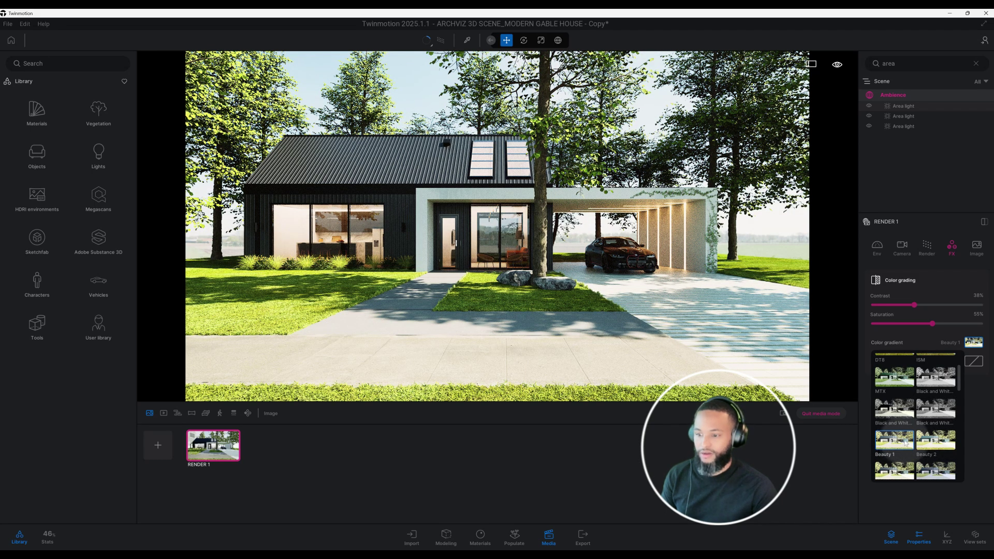
pyautogui.click(939, 441)
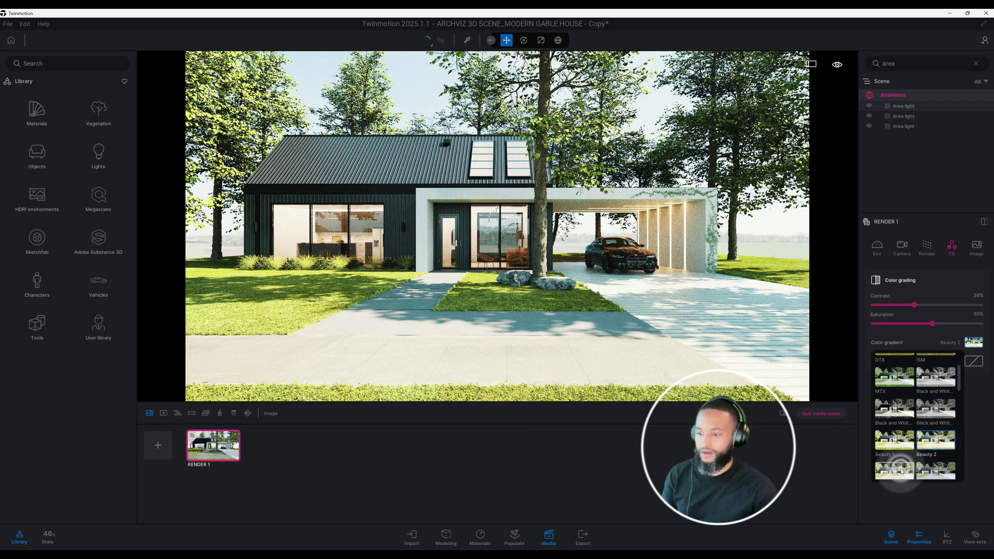
pyautogui.click(893, 471)
pyautogui.scroll(-1, 907, 445)
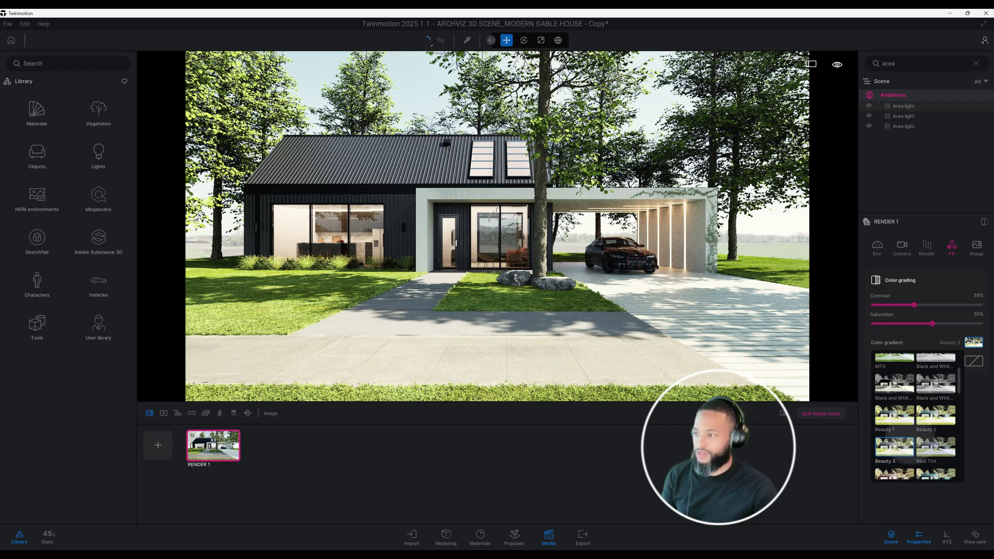
# Apply the Vice 2 color gradient to RENDER 1 and close the gradient presets
pyautogui.scroll(-2, 913, 437)
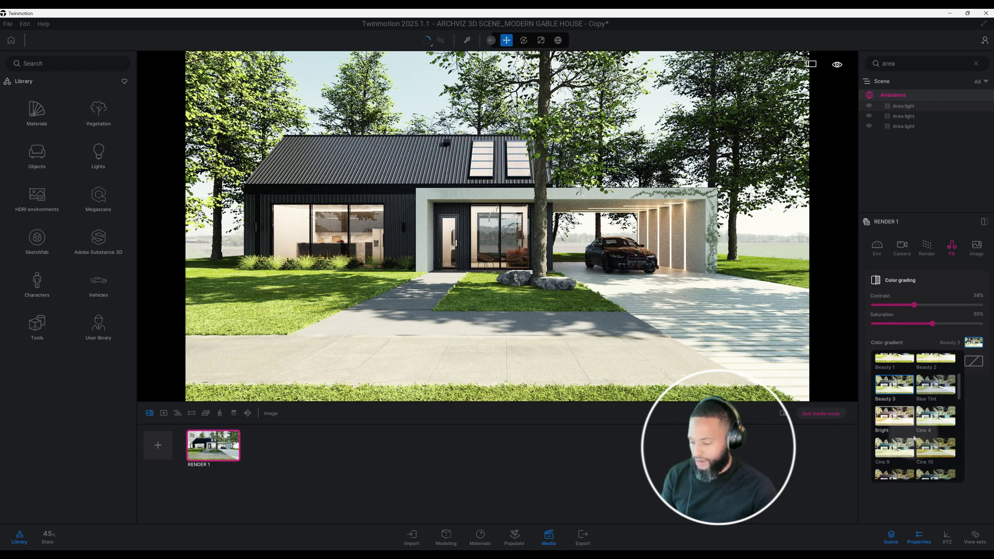
pyautogui.scroll(-1, 913, 438)
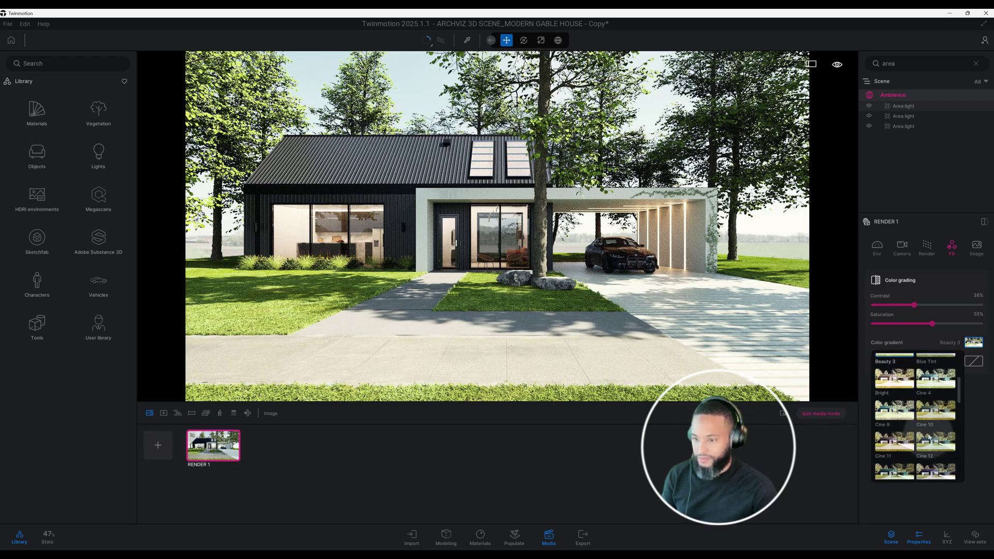
pyautogui.scroll(-3, 929, 437)
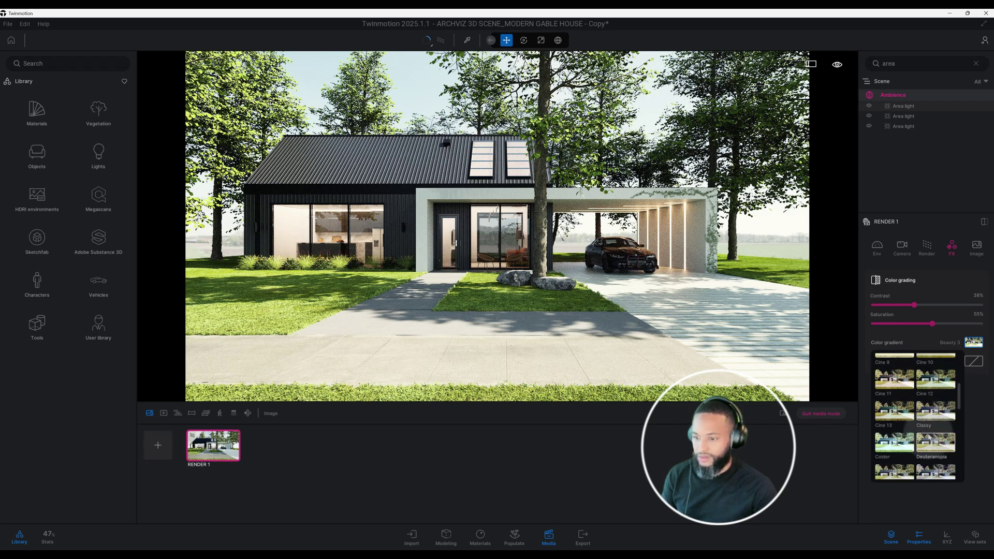
pyautogui.scroll(-5, 929, 438)
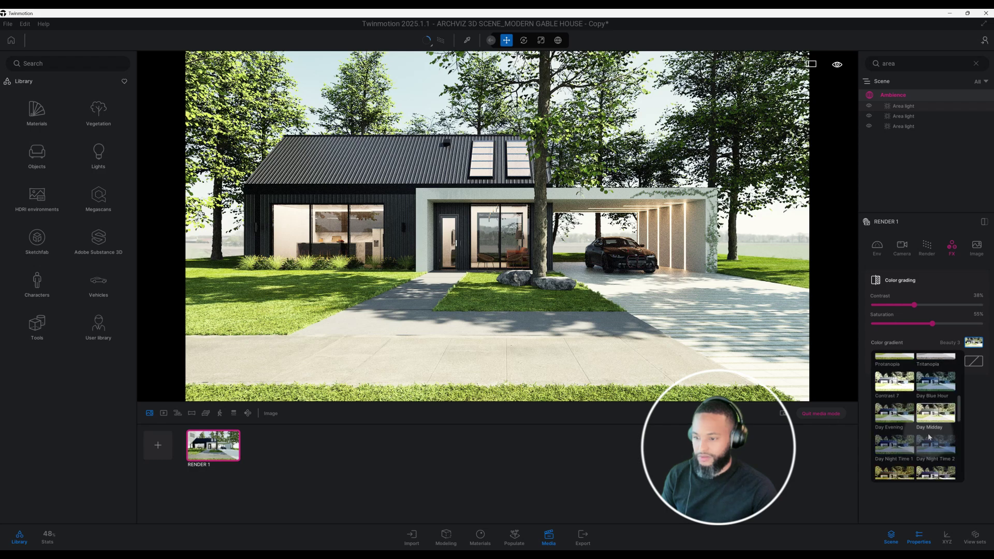
pyautogui.scroll(-3, 929, 437)
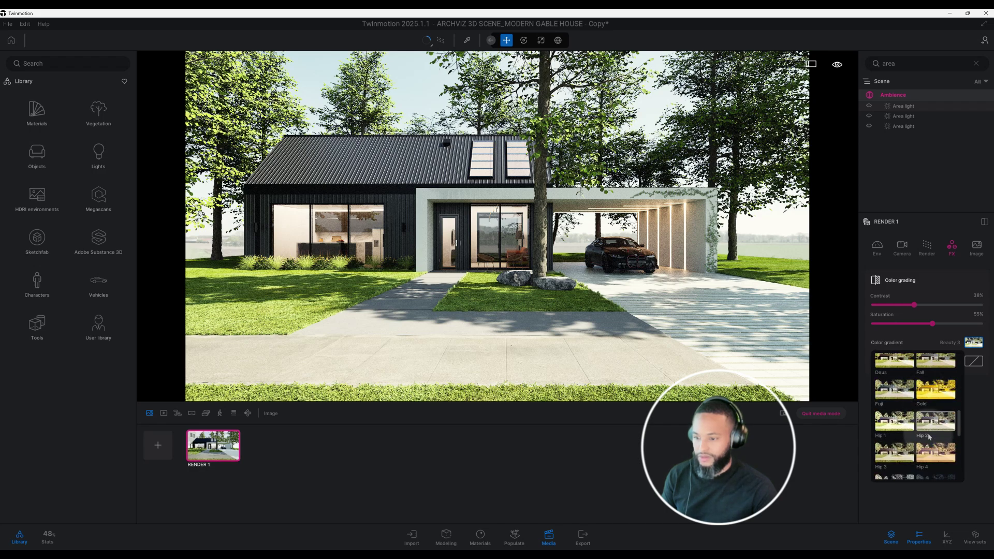
pyautogui.scroll(-2, 928, 436)
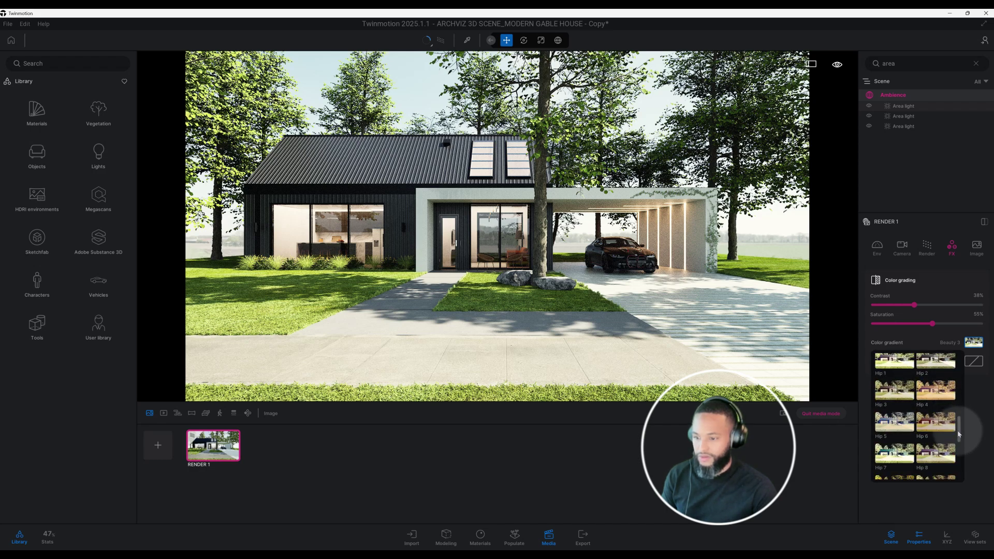
pyautogui.moveTo(957, 443); pyautogui.dragTo(959, 462)
pyautogui.scroll(-3, 939, 413)
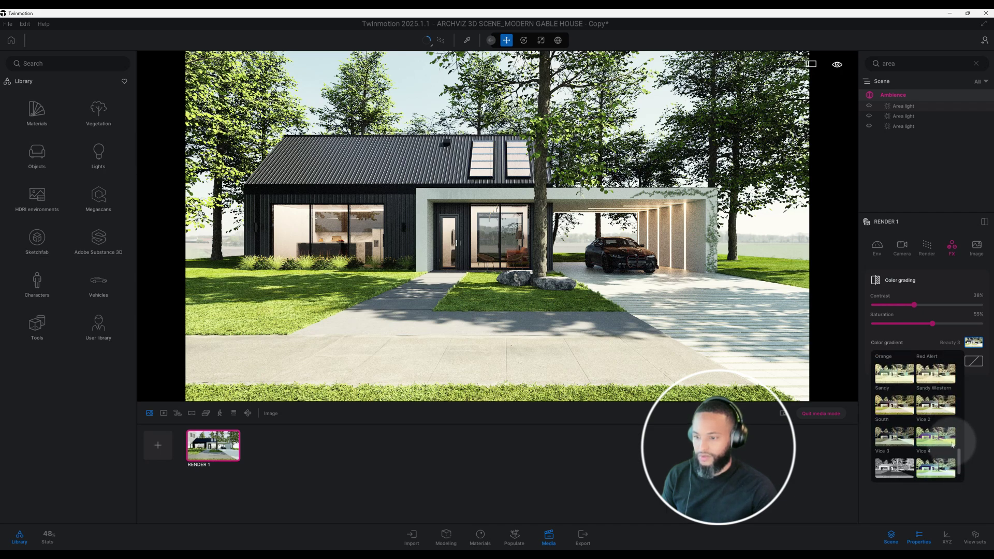
pyautogui.click(936, 404)
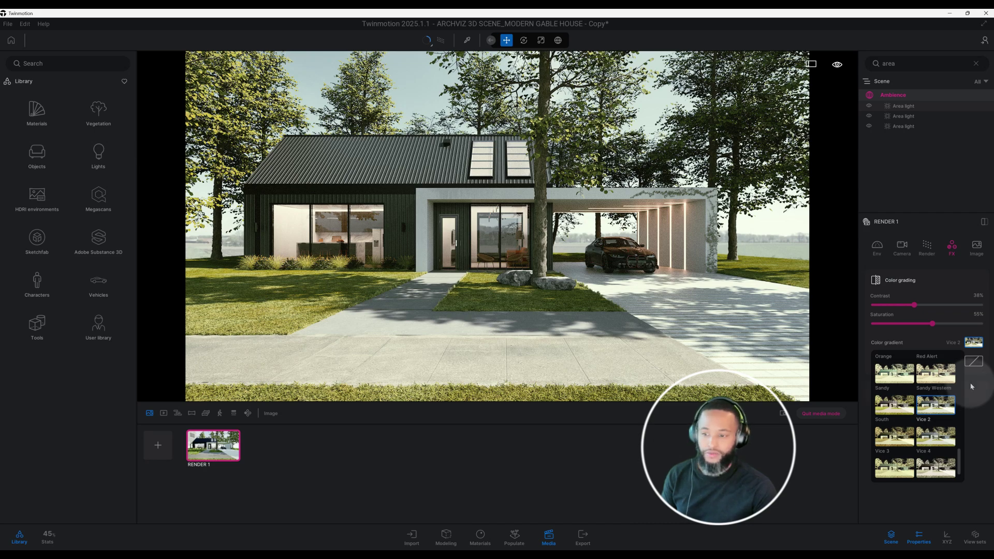
pyautogui.click(980, 347)
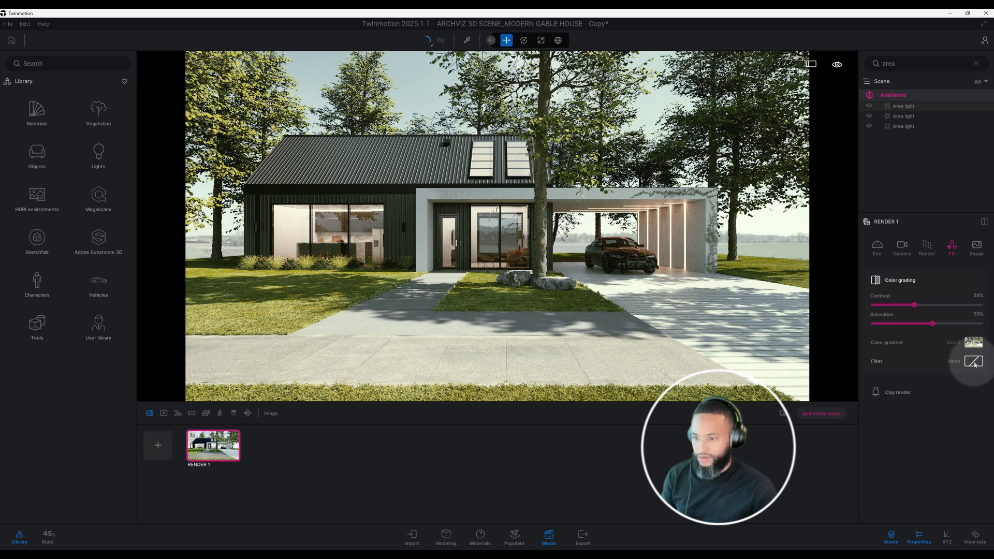
pyautogui.click(973, 362)
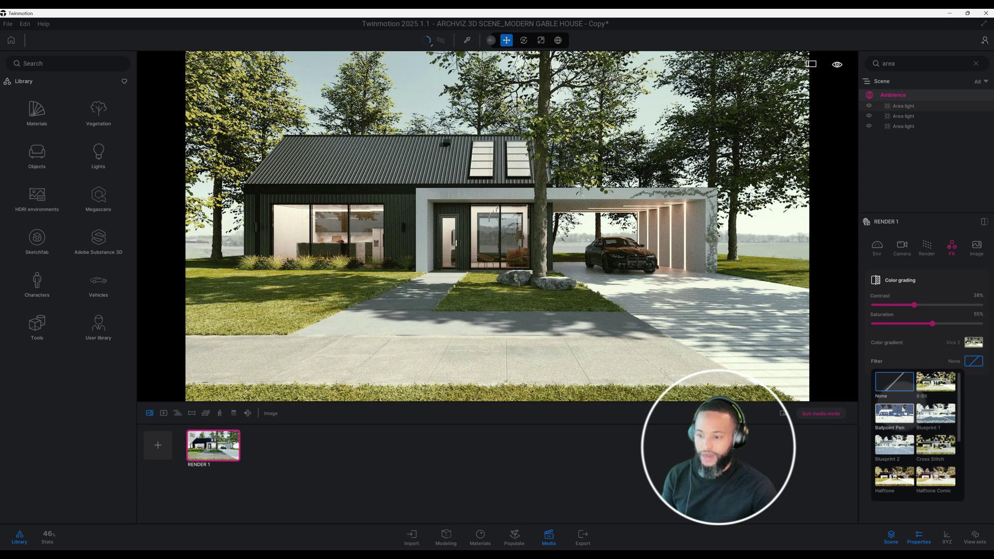
pyautogui.scroll(-2, 900, 446)
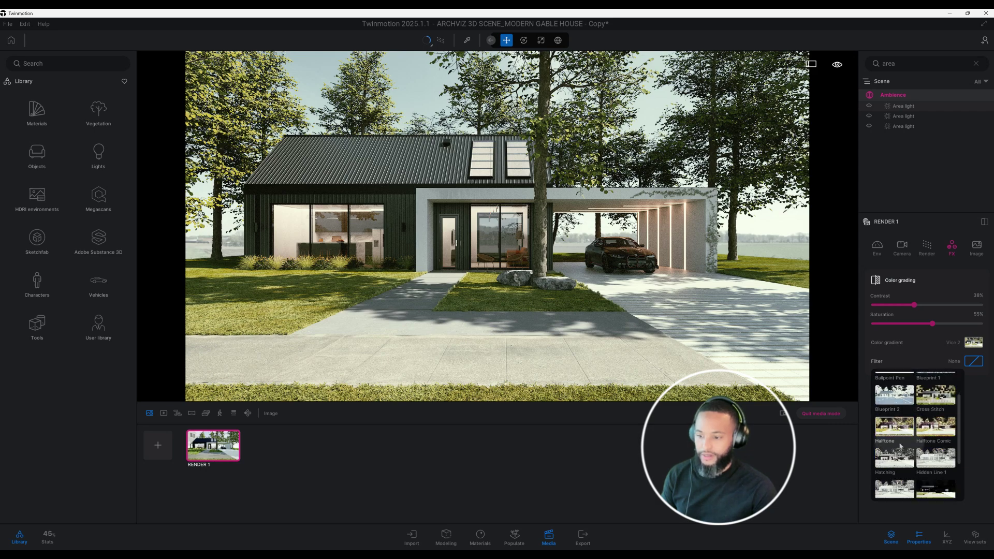
pyautogui.scroll(-4, 900, 446)
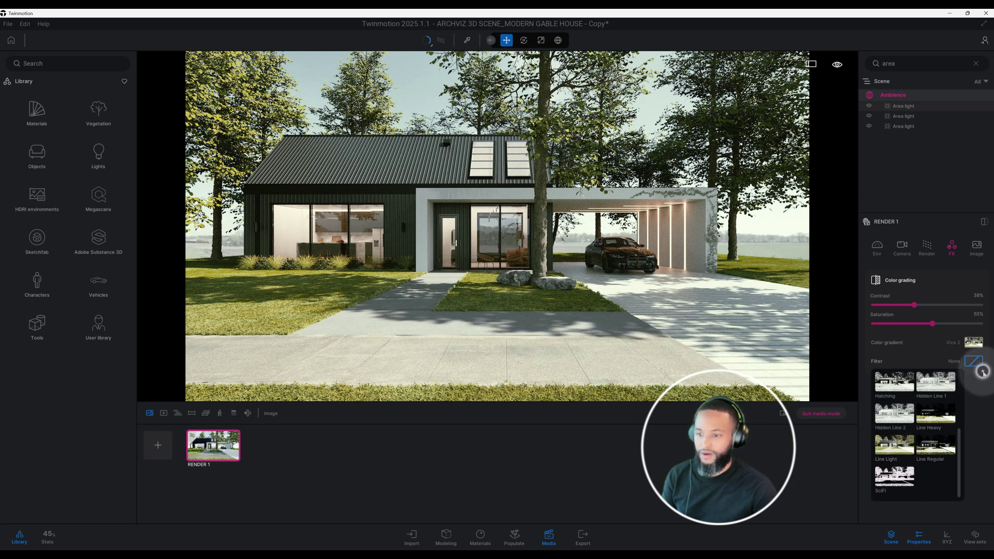
# Set RENDER 1's image output size to 8K (7680x4320) and enable tiled rendering in the format details
pyautogui.click(974, 246)
pyautogui.click(974, 246)
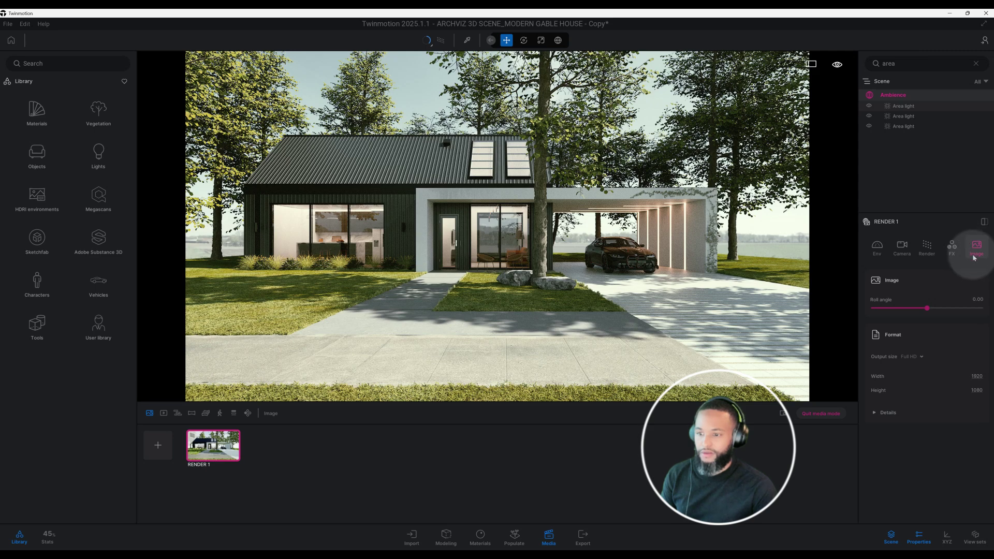
pyautogui.click(921, 355)
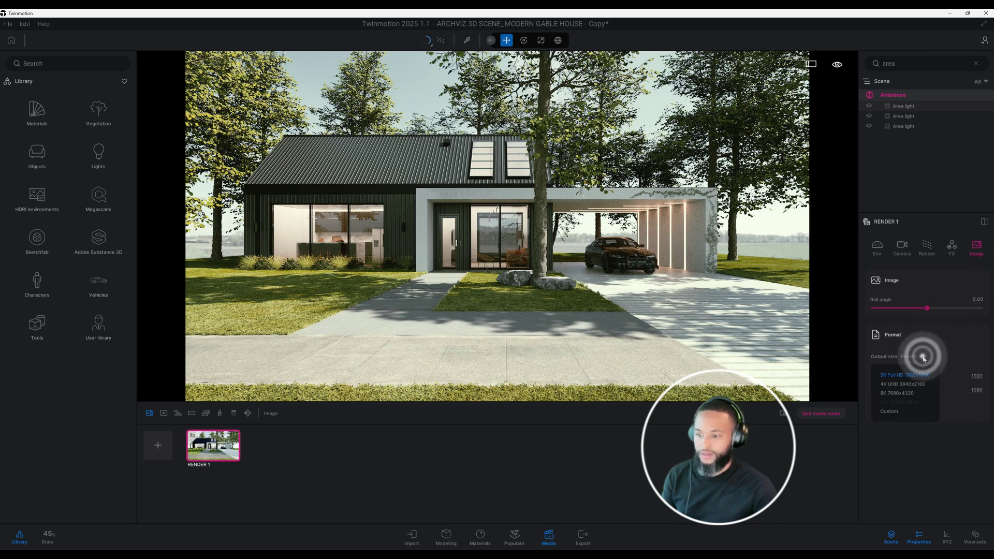
pyautogui.click(901, 392)
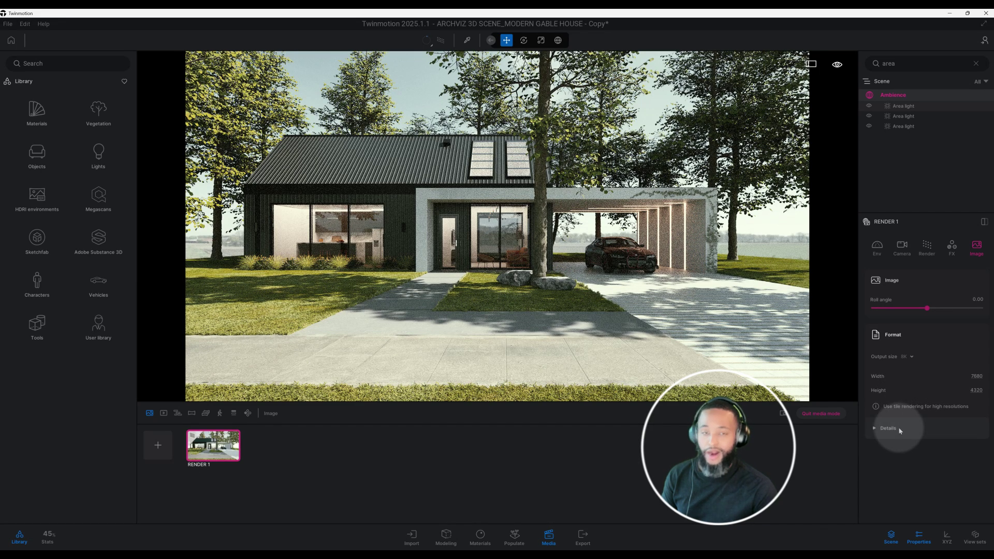
pyautogui.click(898, 428)
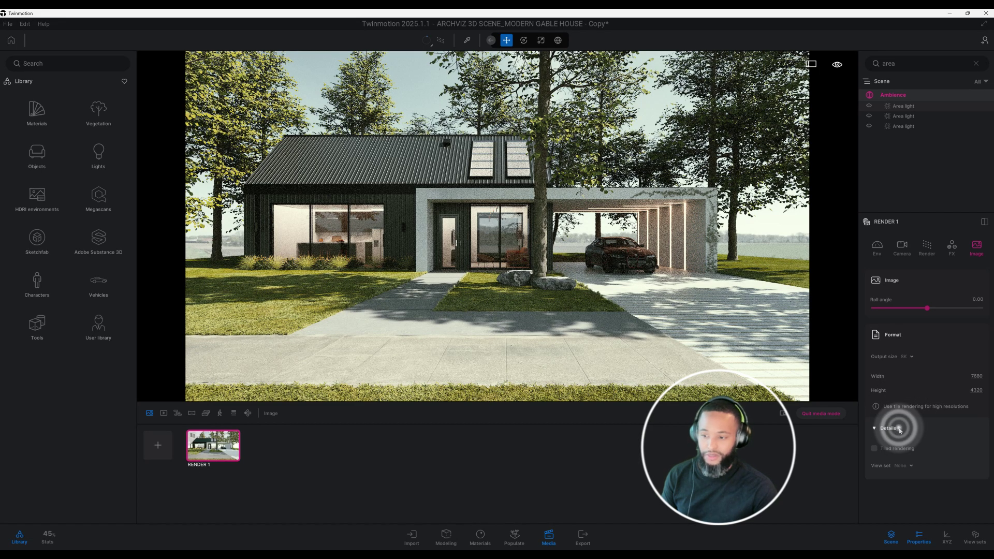
pyautogui.click(875, 448)
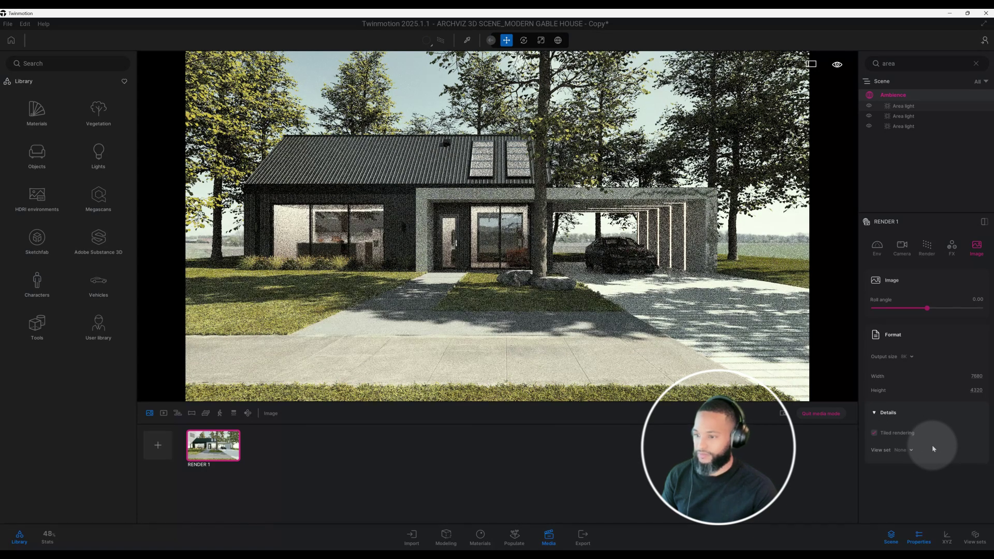